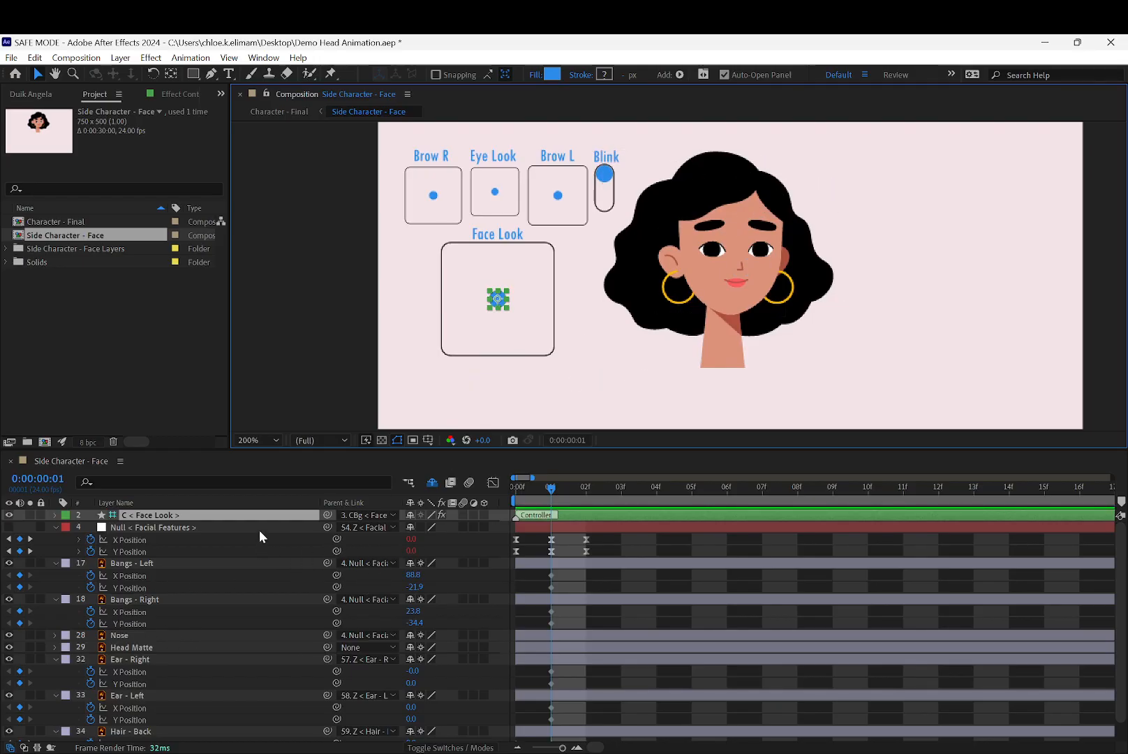
Remove the expressions from the X Position and Y Position of the Null < Facial Features > layer.
left_click(191, 542)
left_click(143, 551, "shift")
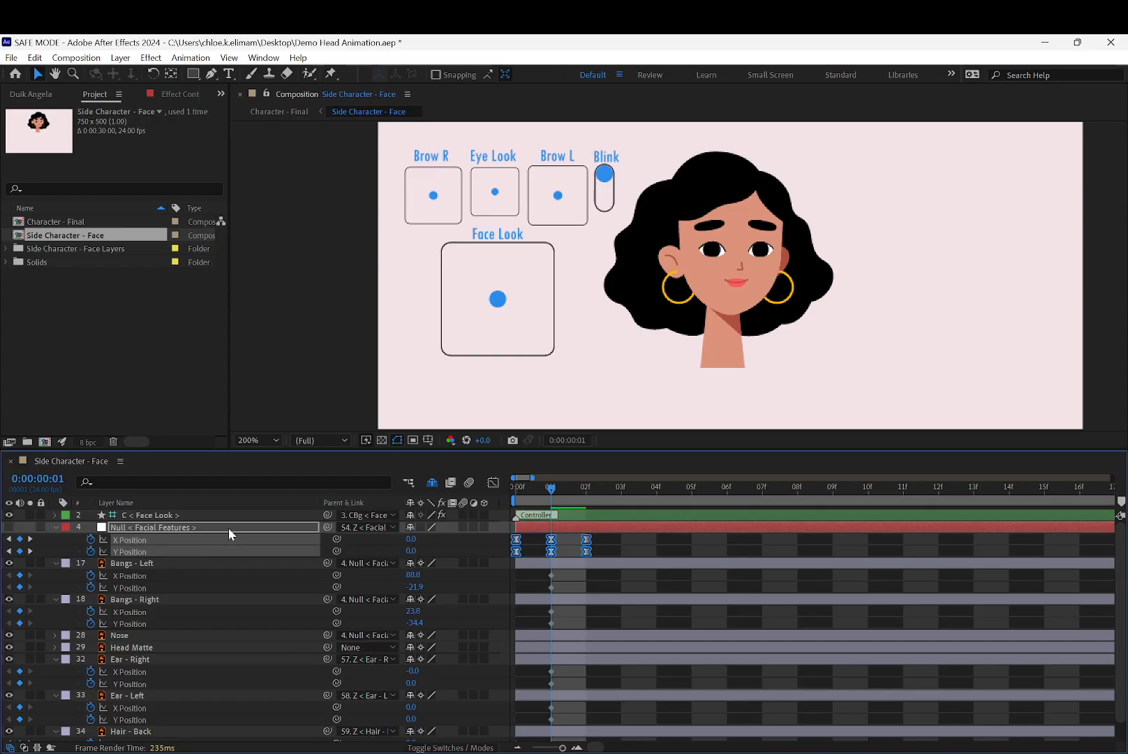
left_click(305, 377)
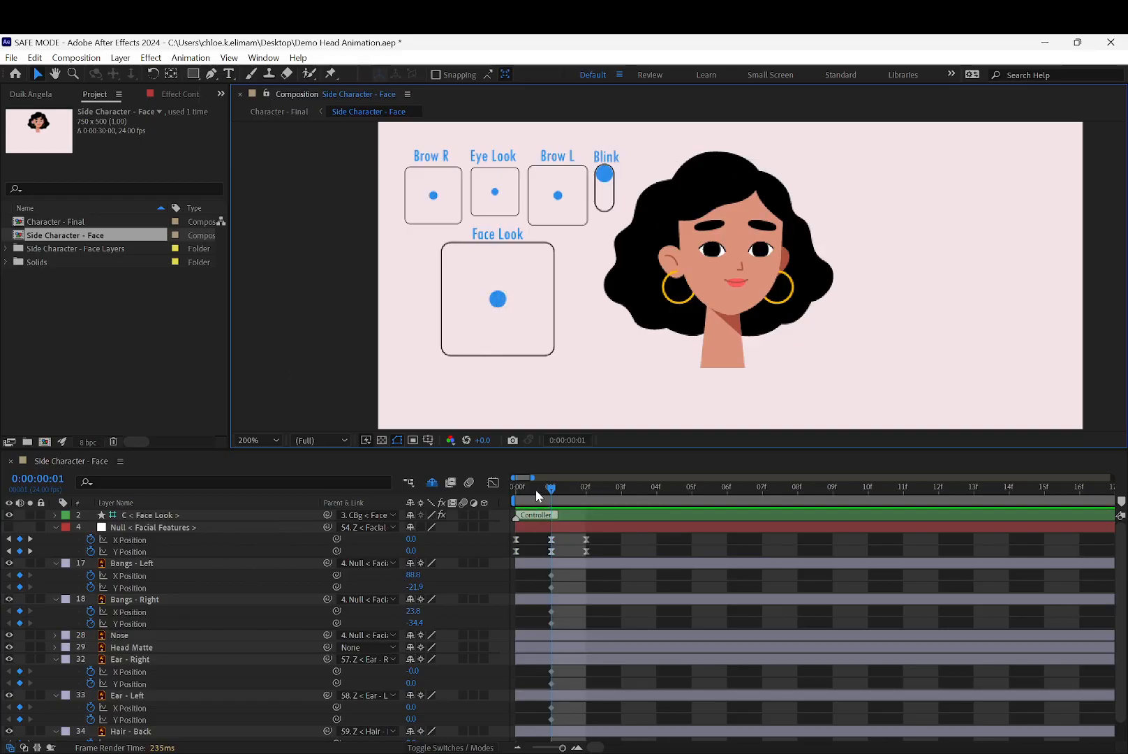
Try to set the facial features null's X Position to -10 at frame 0 with all its X keyframes selected.
left_click_drag(552, 488, 522, 490)
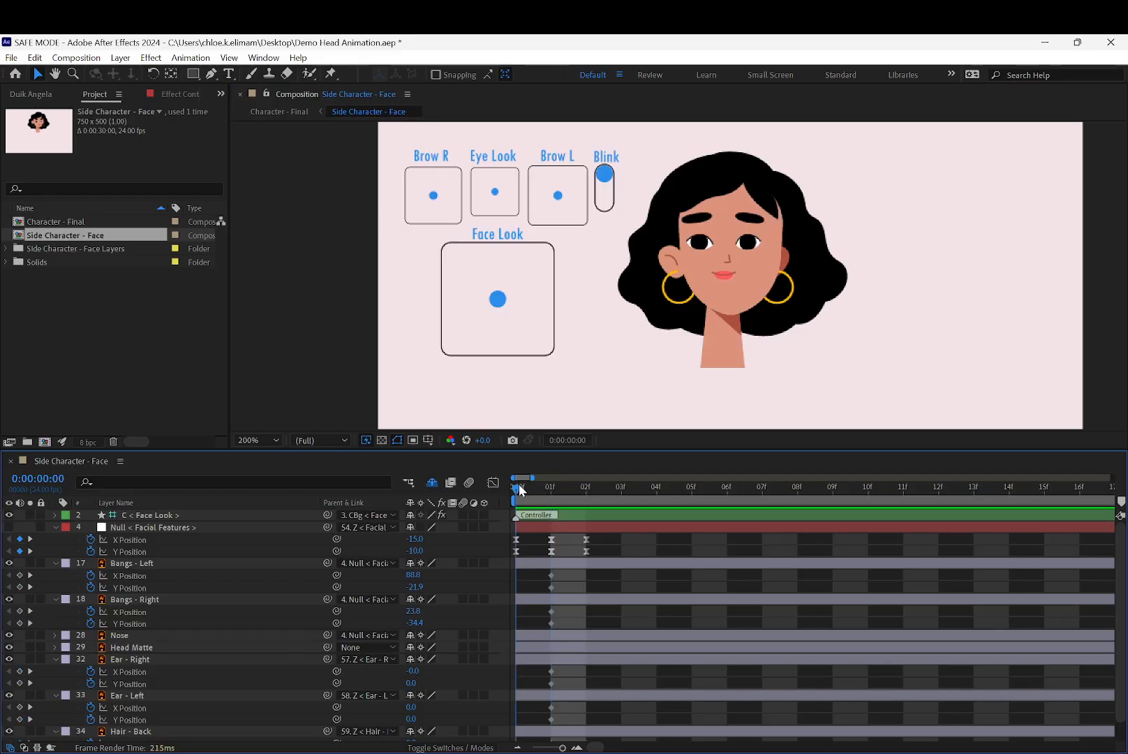
left_click(514, 540)
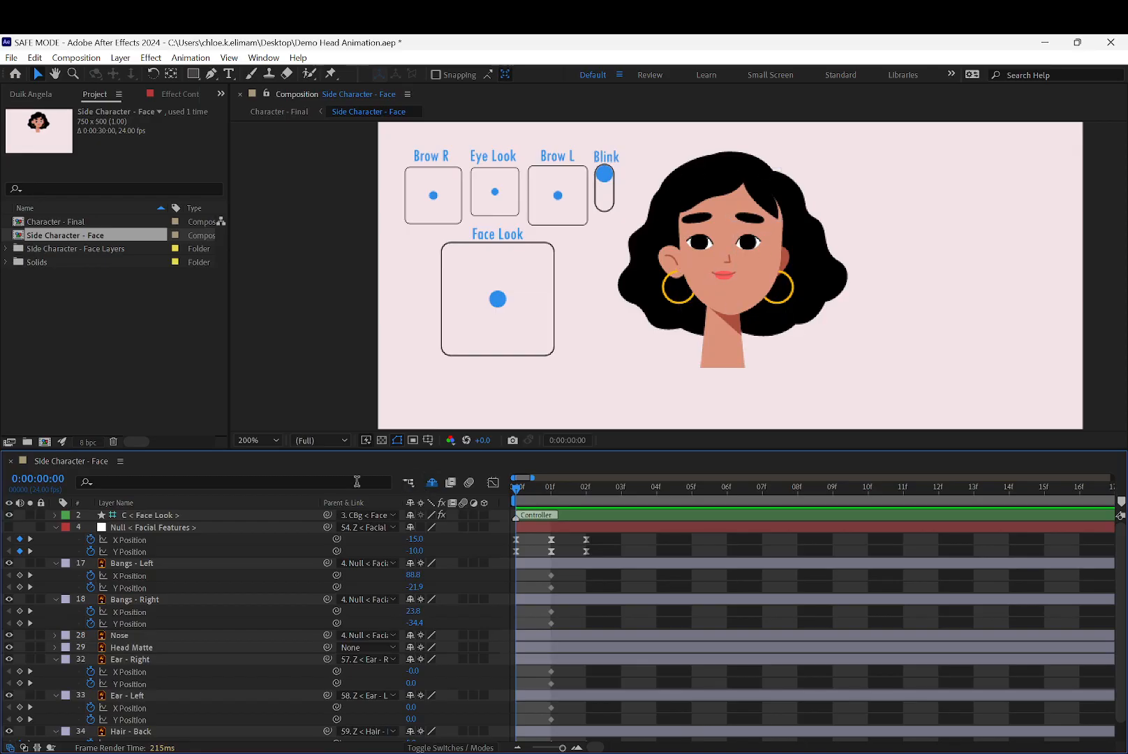
left_click(176, 530)
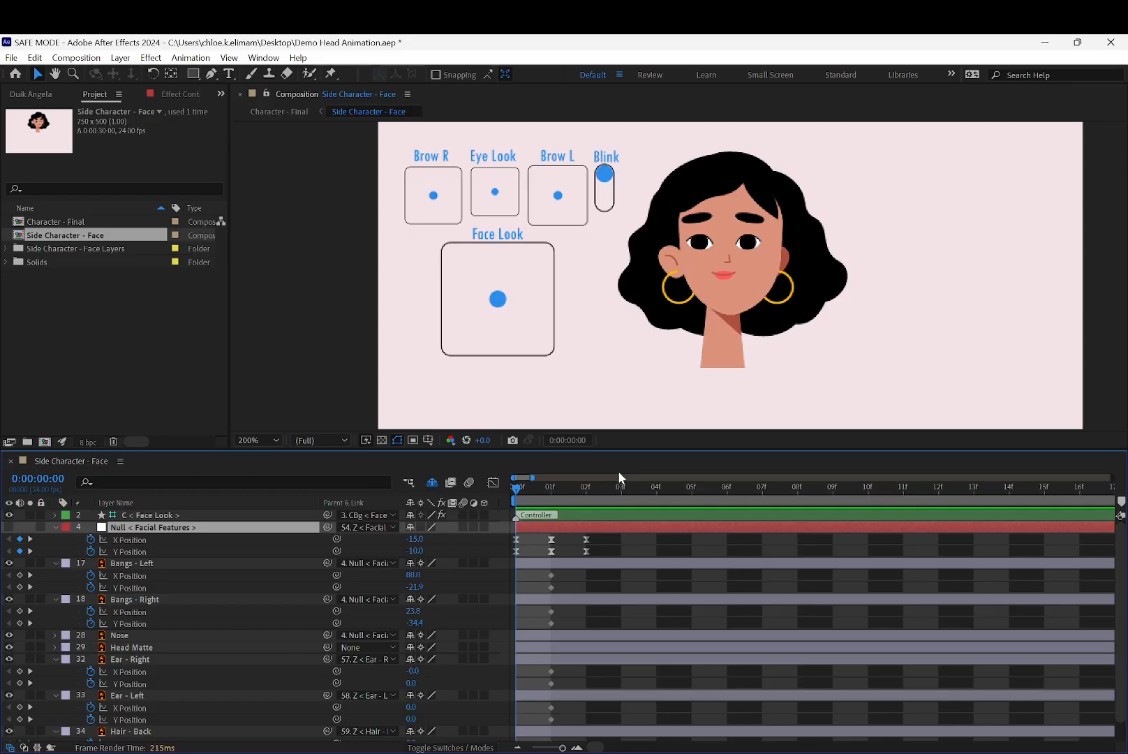
left_click(132, 540)
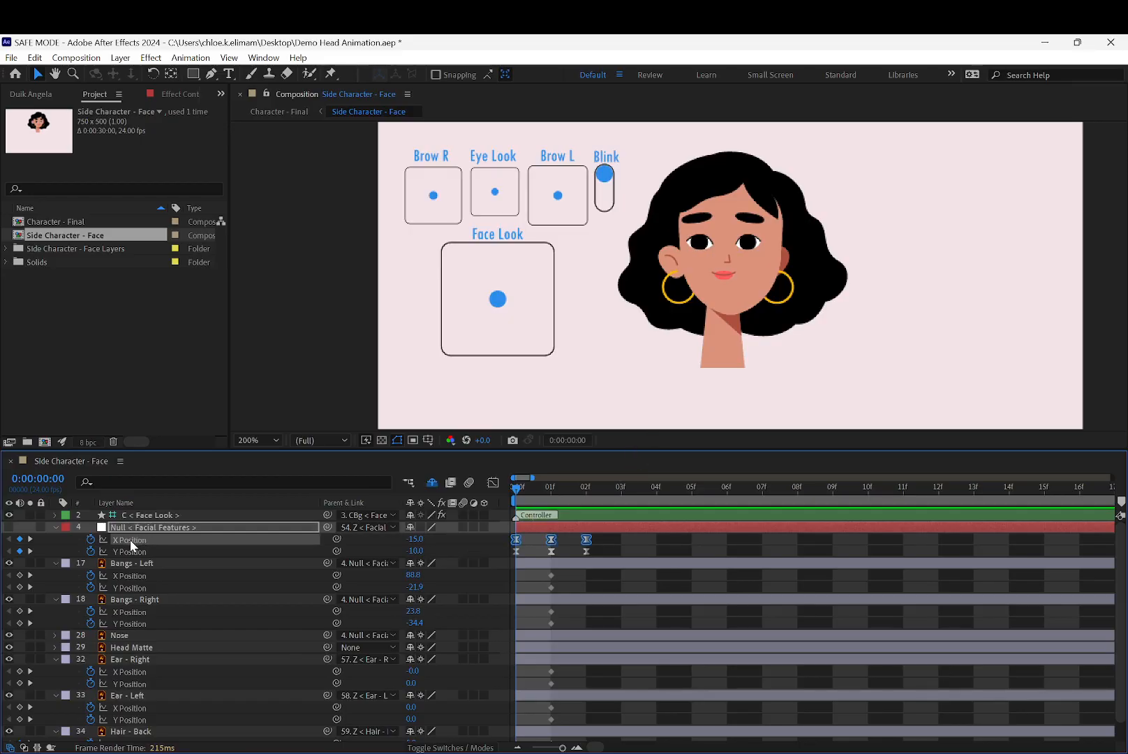
left_click(411, 538)
type("-10")
key("Return")
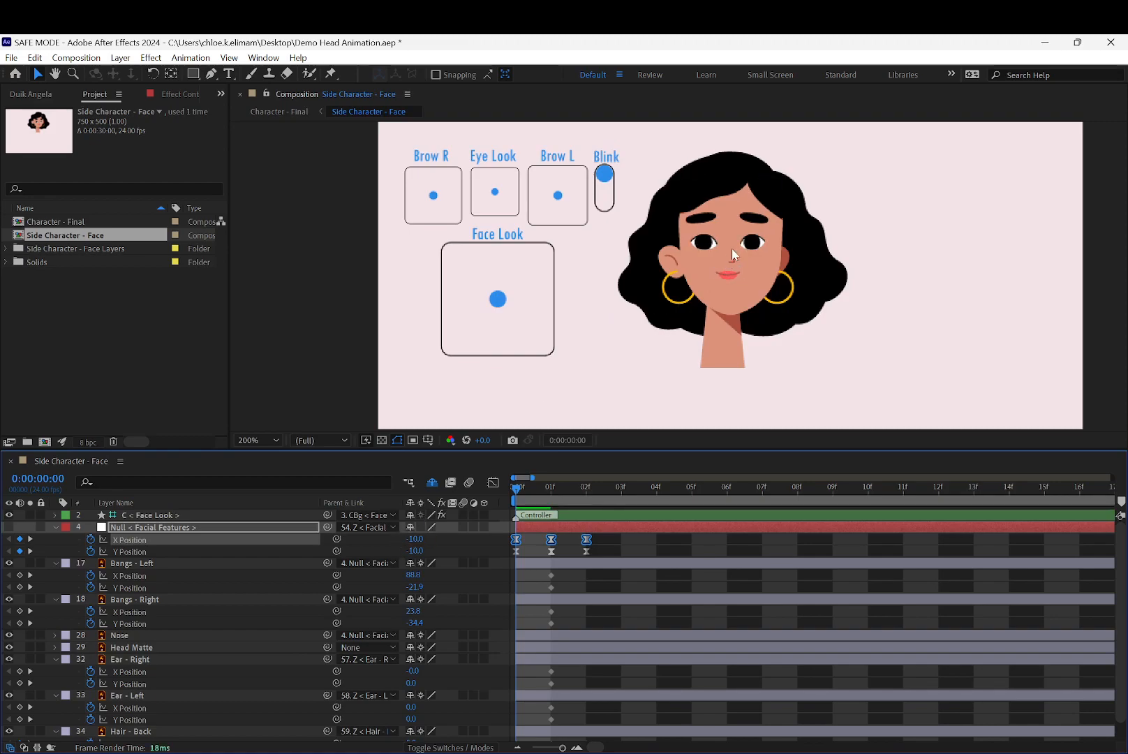
left_click_drag(580, 484, 547, 486)
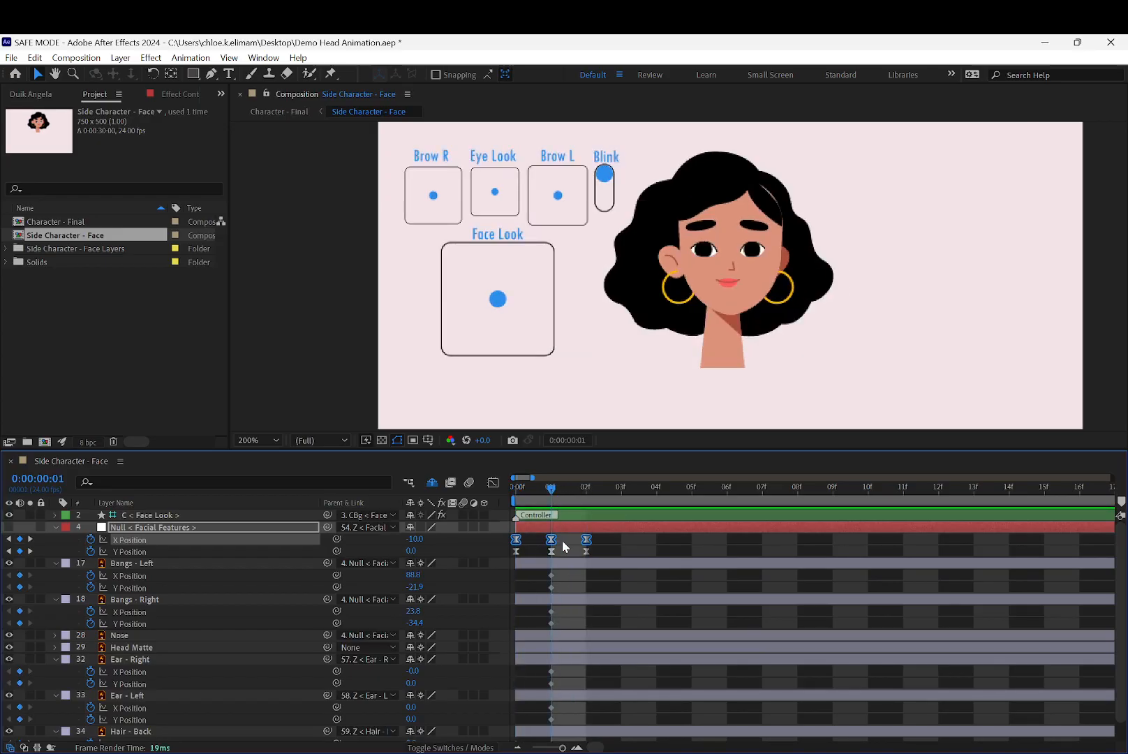
key("Page_Up")
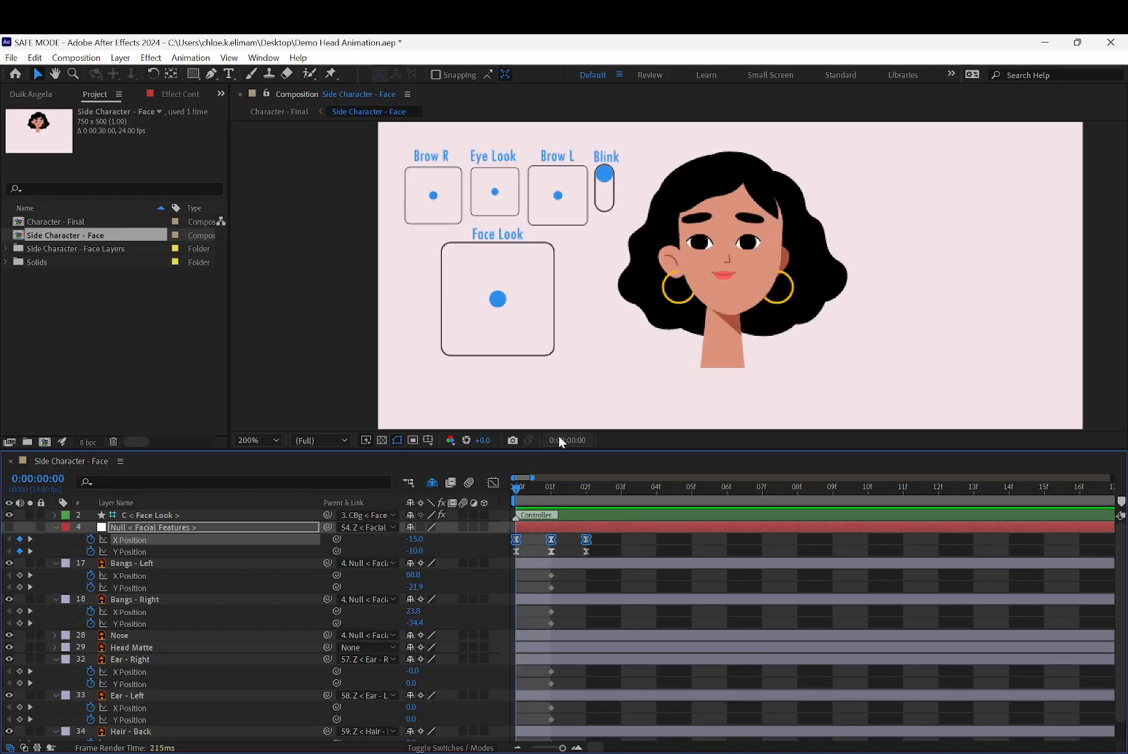
Set only the frame 0 keyframe of the facial features null's X Position to -10.
left_click(603, 432)
left_click(551, 539)
left_click(560, 492)
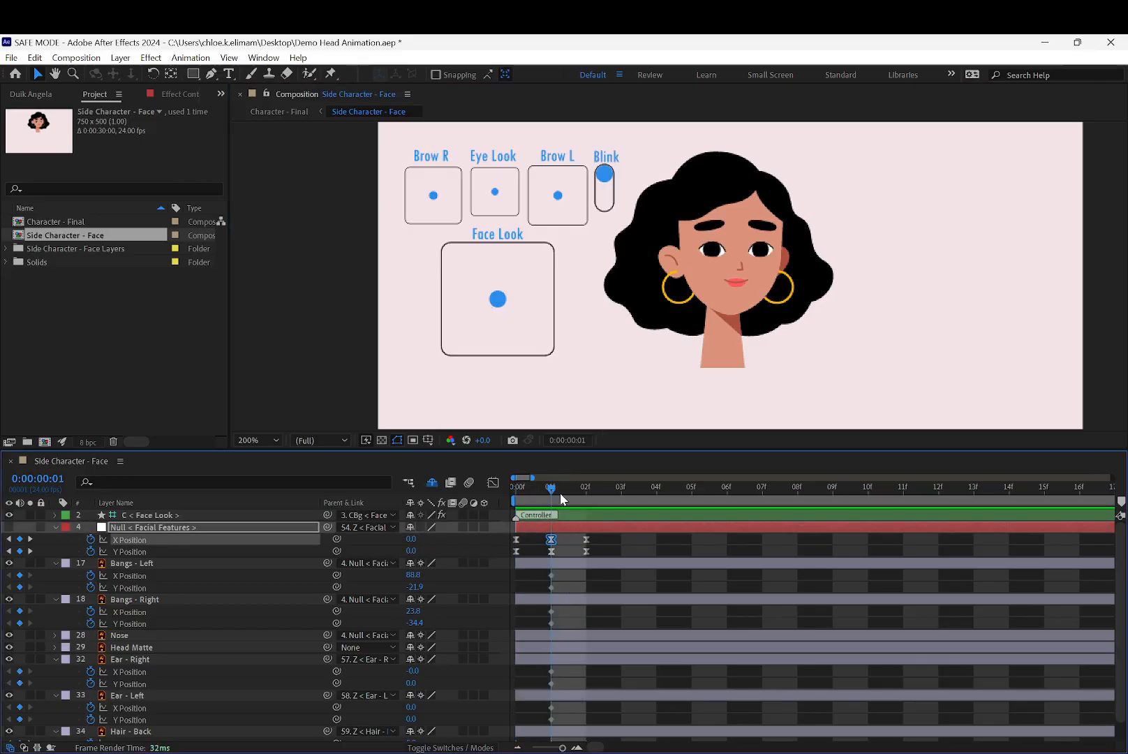
left_click(587, 493)
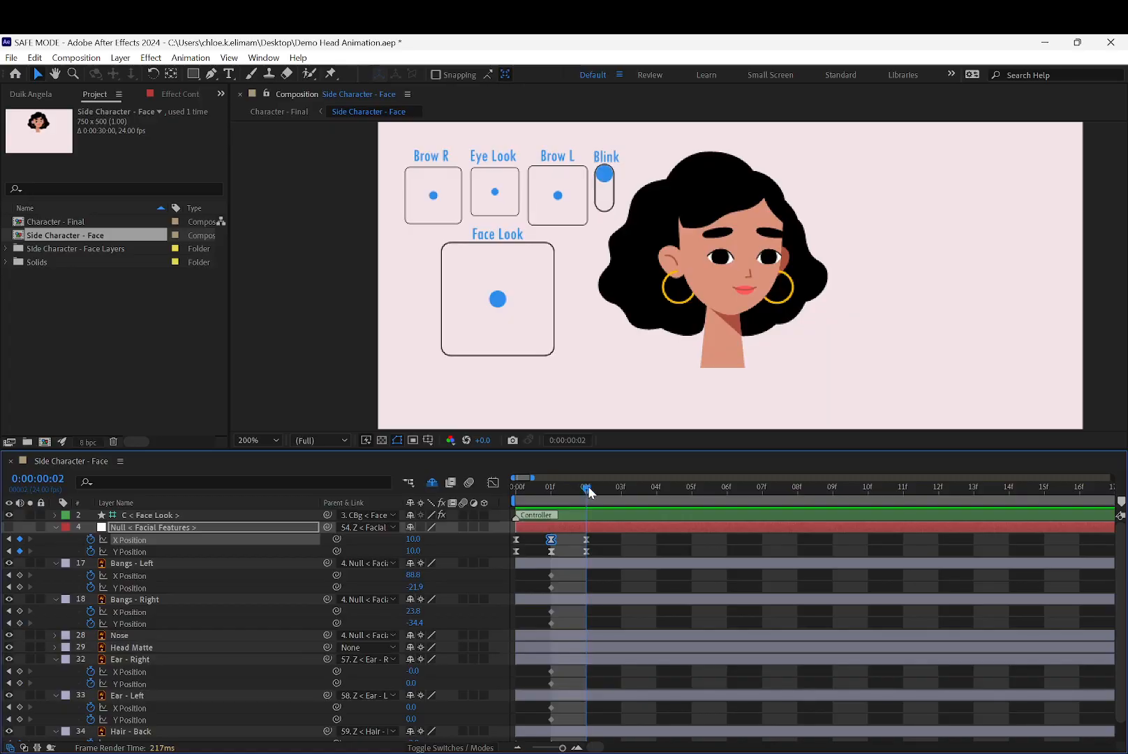
left_click(519, 487)
left_click(516, 540)
left_click(419, 538)
type("-1")
key("Return")
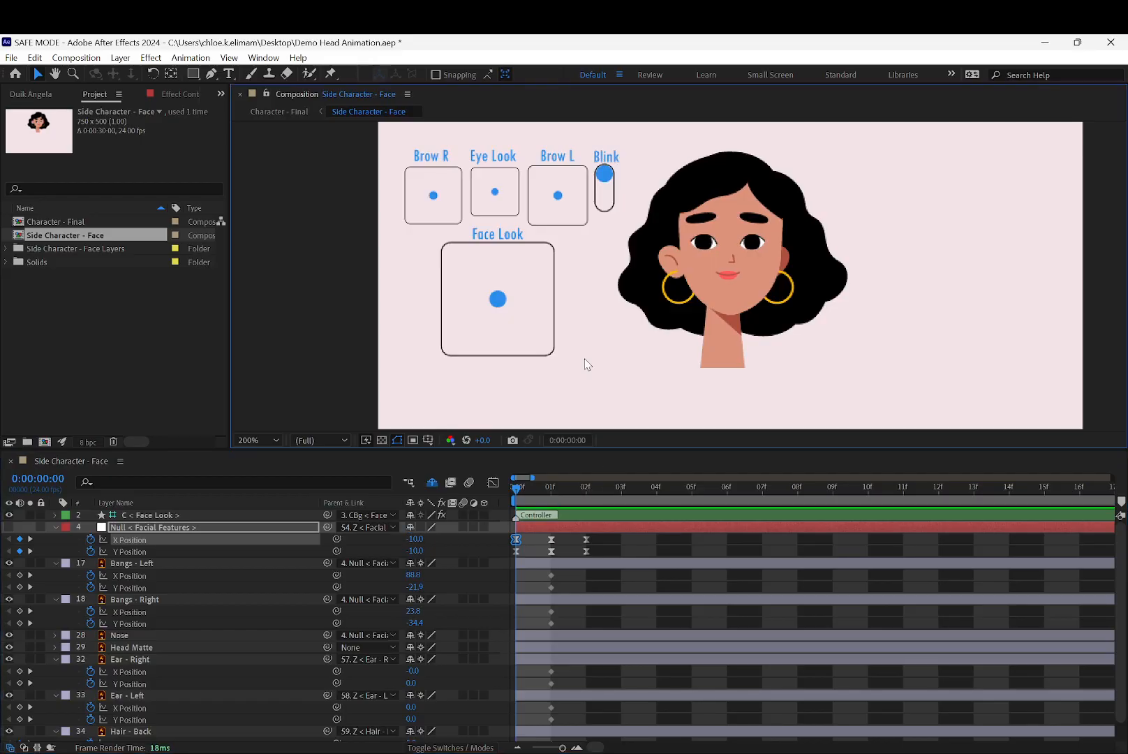
Open Duik's Connector and pick the C < Face Look > 2D slider as the control.
left_click_drag(520, 487, 482, 484)
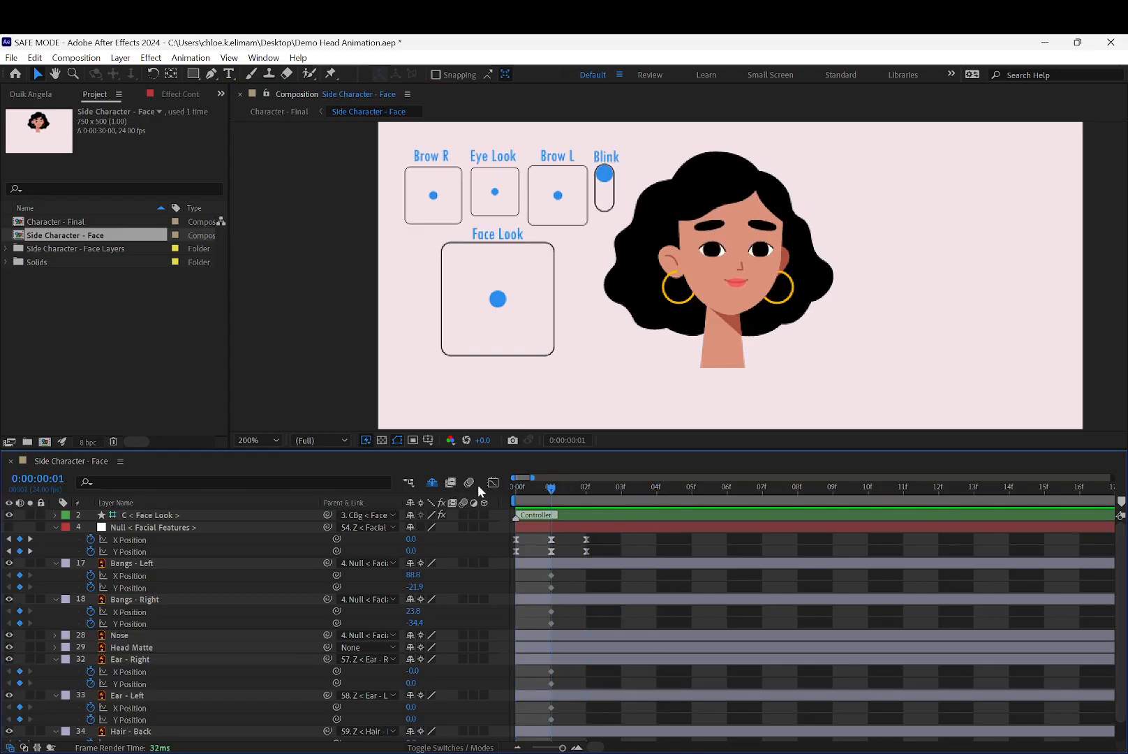
left_click_drag(551, 484, 515, 487)
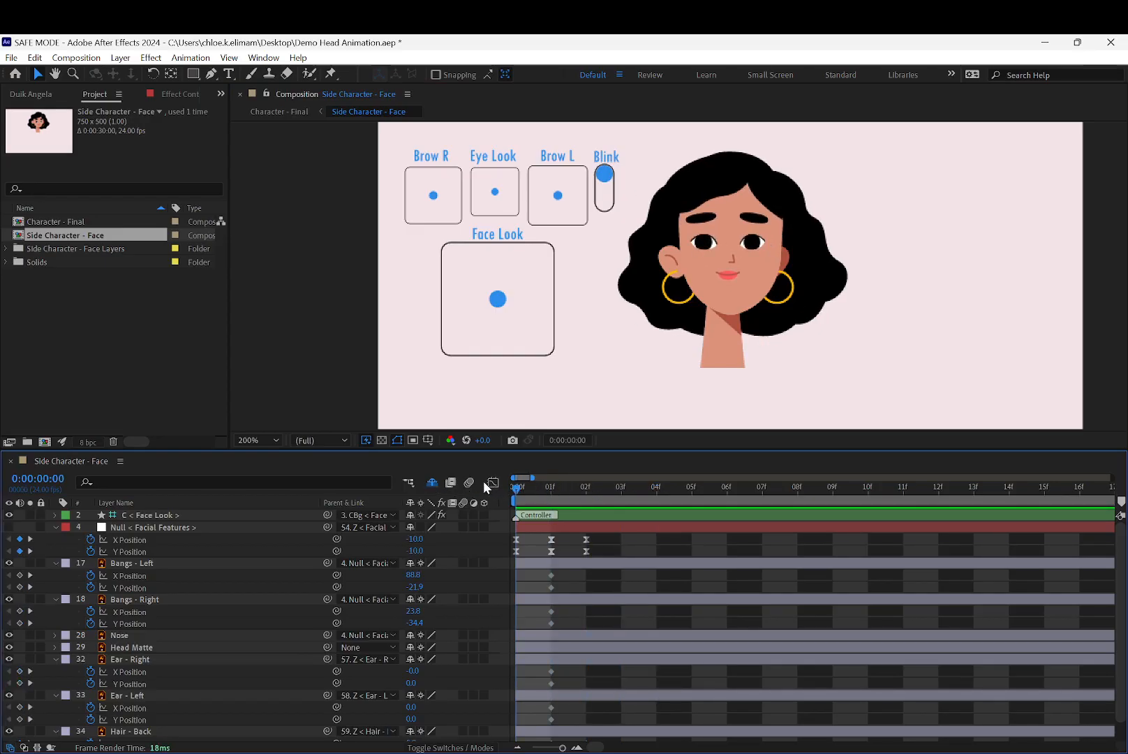
left_click(147, 539)
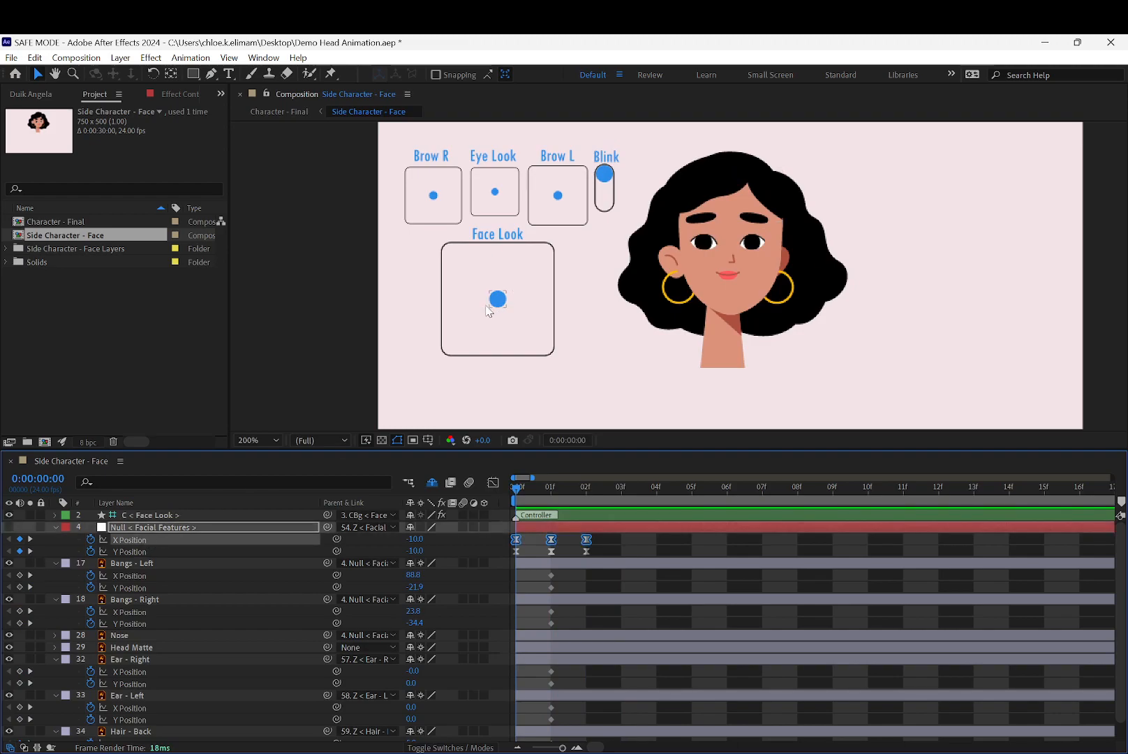
left_click(44, 94)
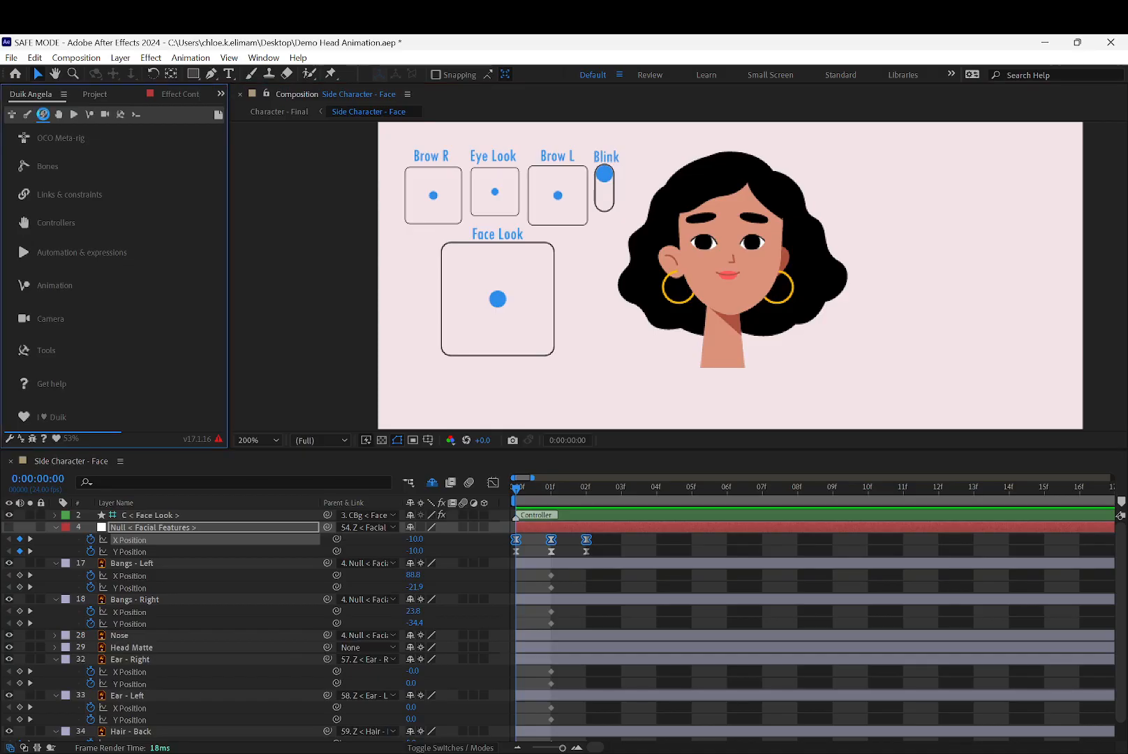
left_click(43, 114)
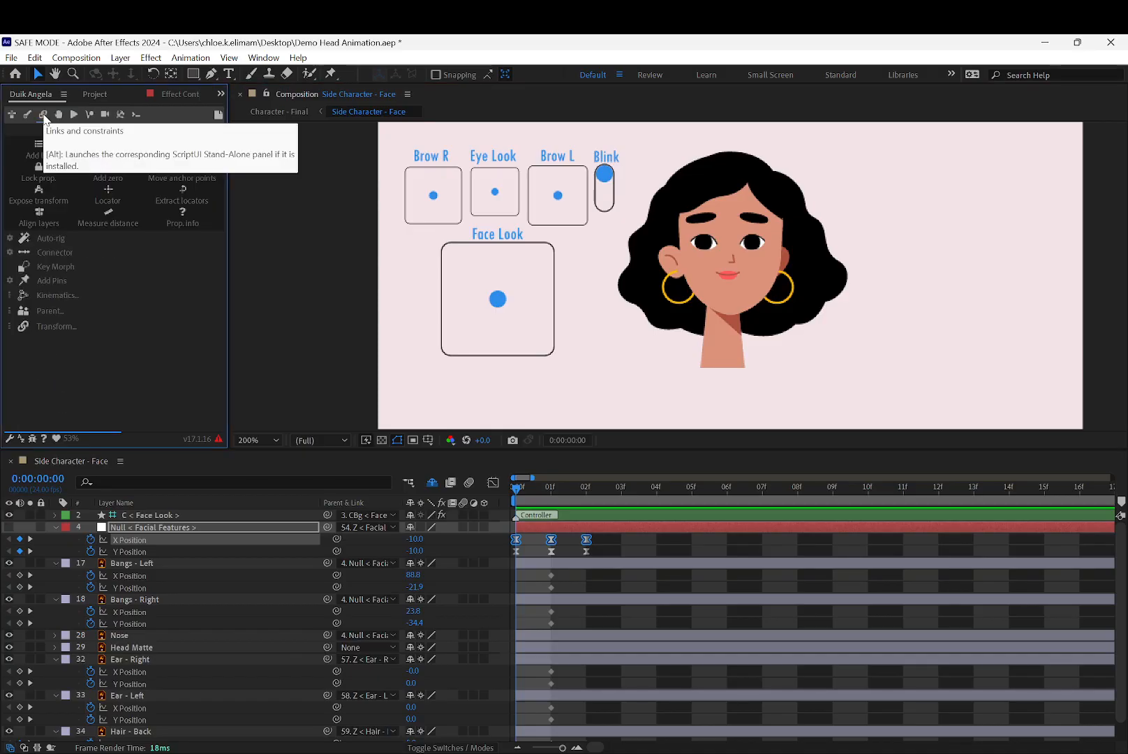
left_click(9, 254)
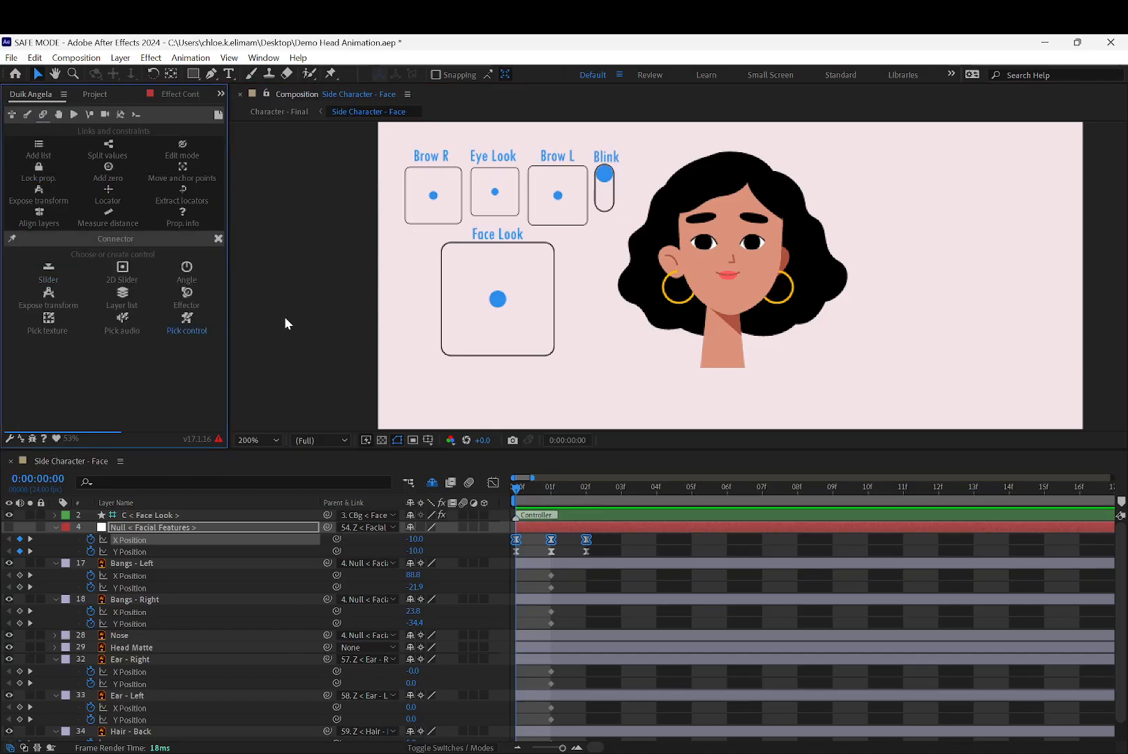
left_click(500, 300)
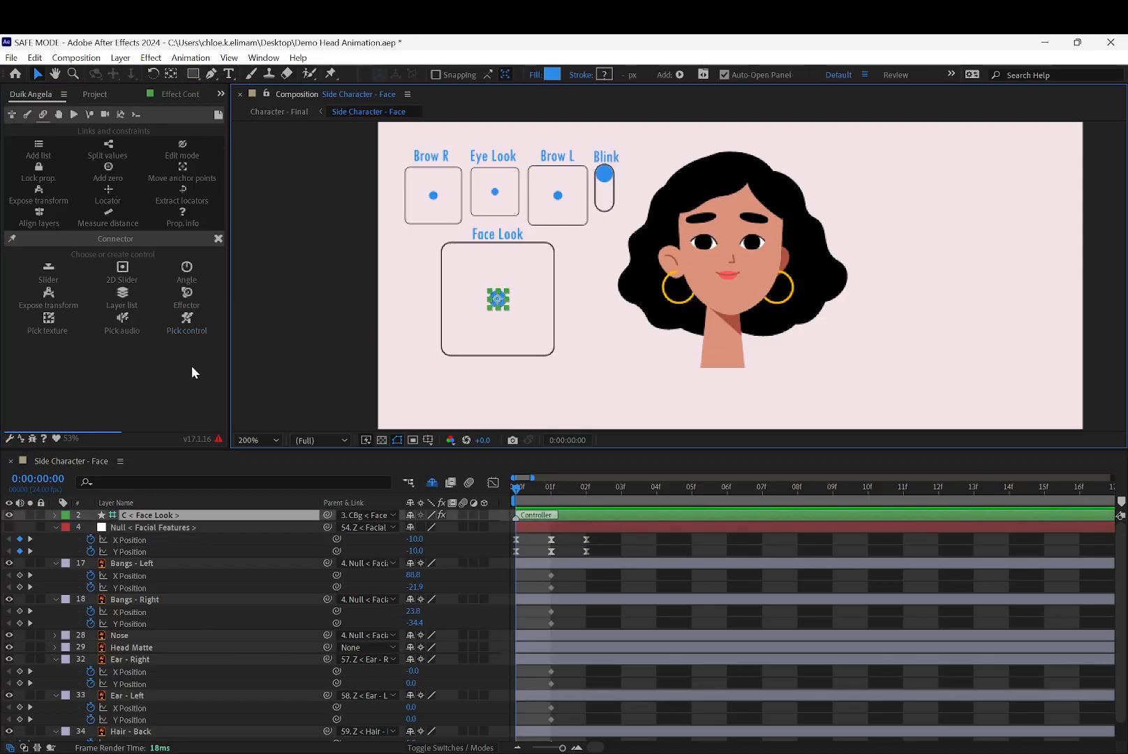
left_click(189, 318)
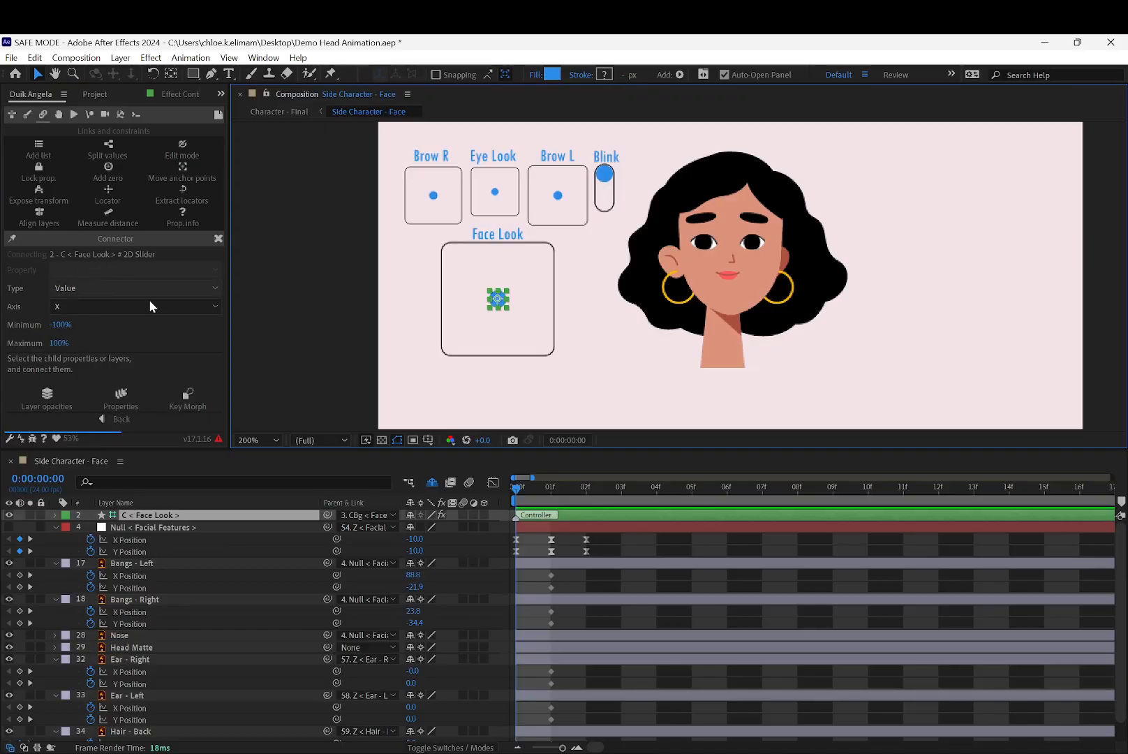
Connect the facial features null's X Position to the slider's X axis and its Y Position to the Y axis.
left_click(201, 538)
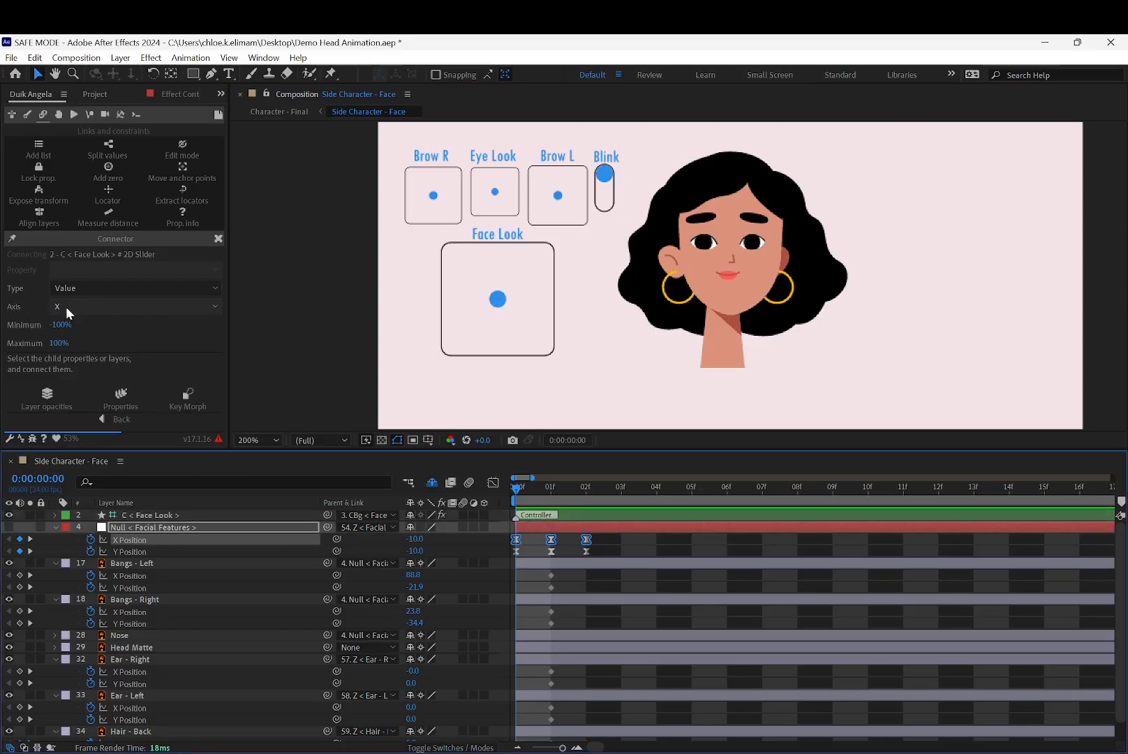
left_click(122, 397)
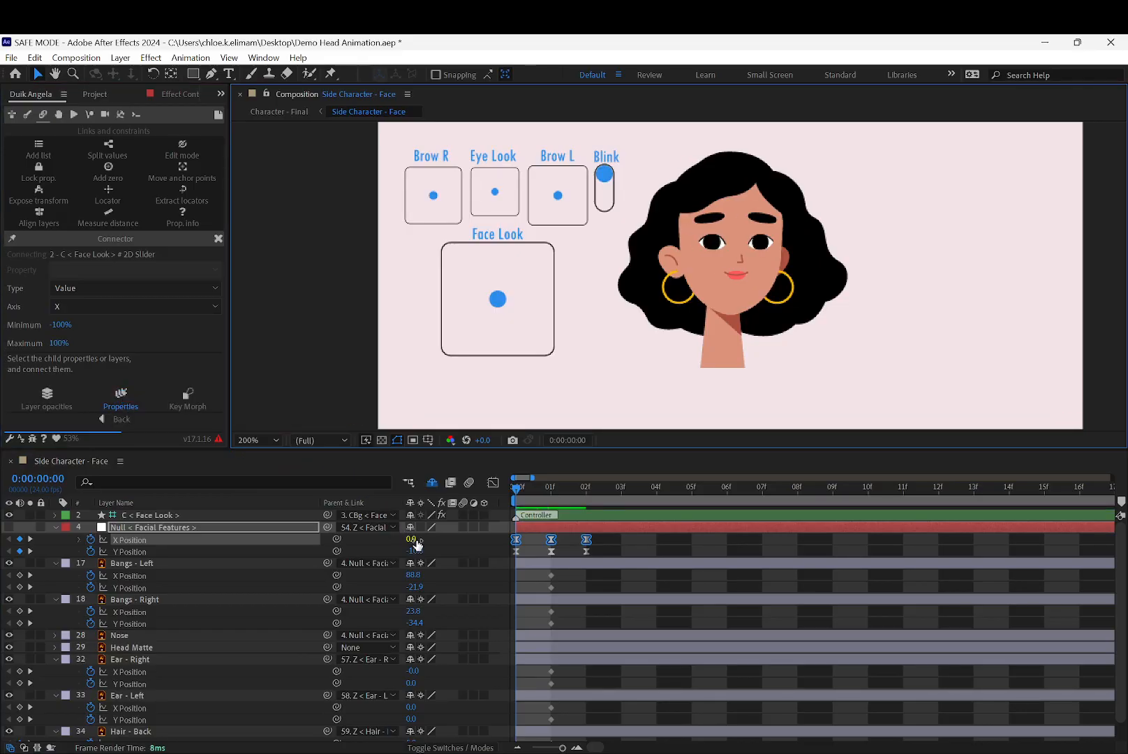
left_click(235, 548)
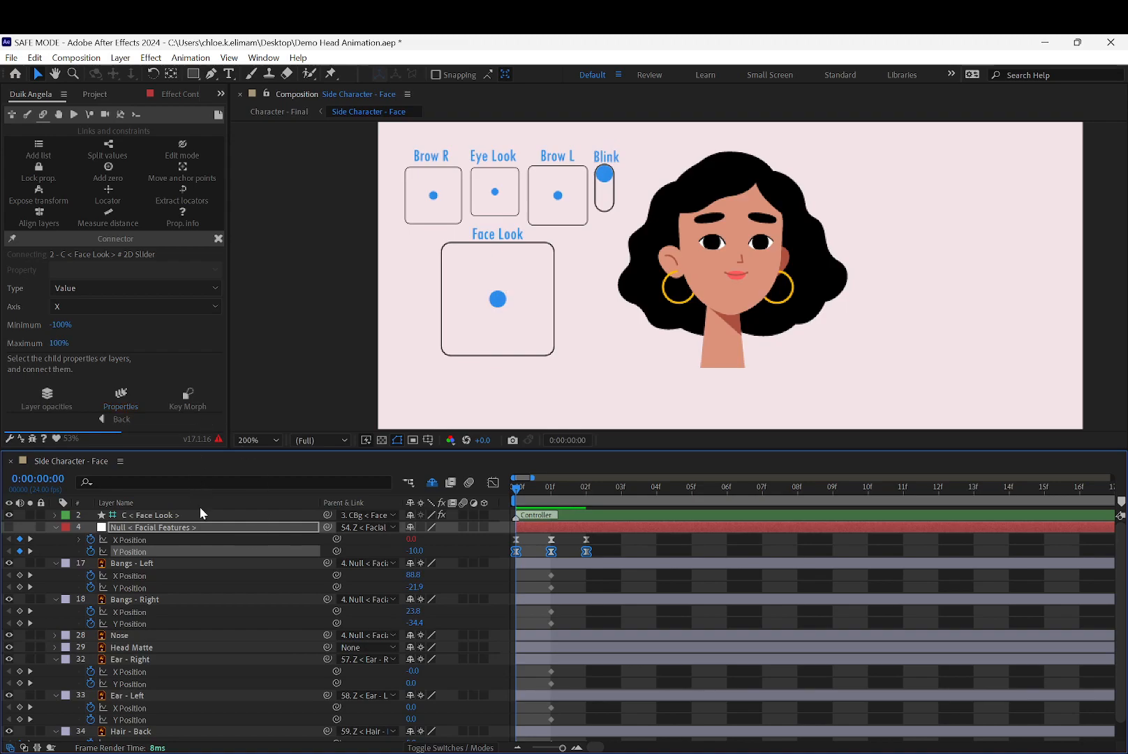
left_click(96, 302)
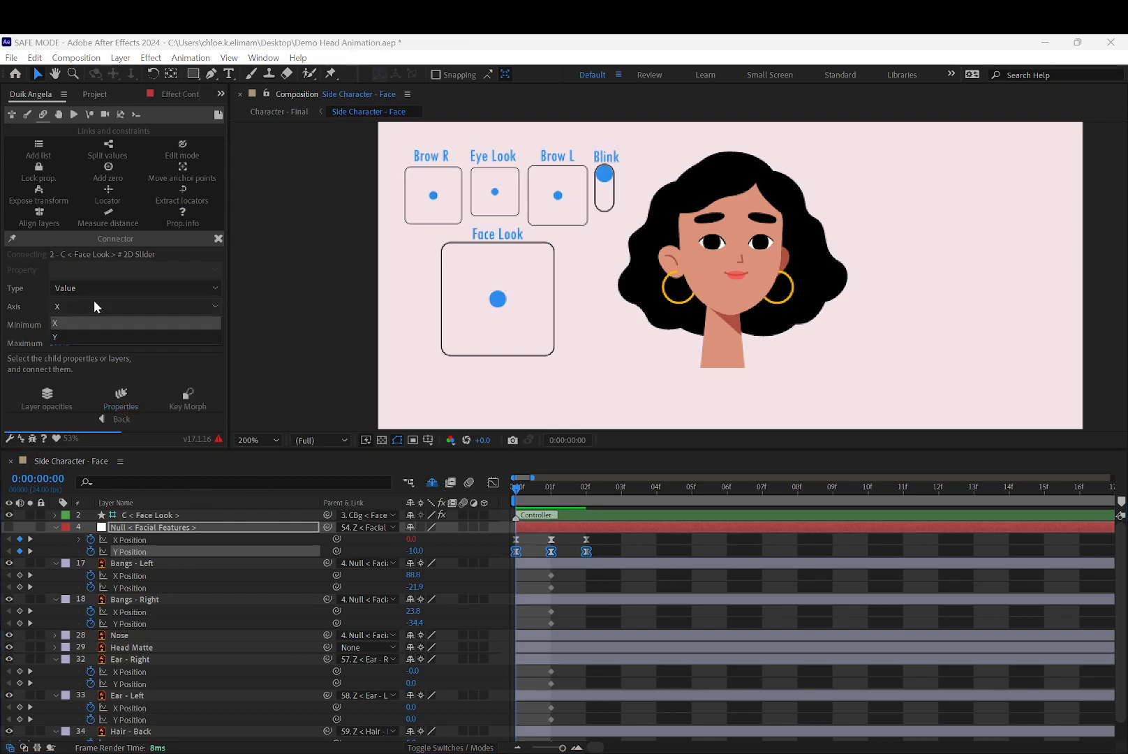
left_click(95, 336)
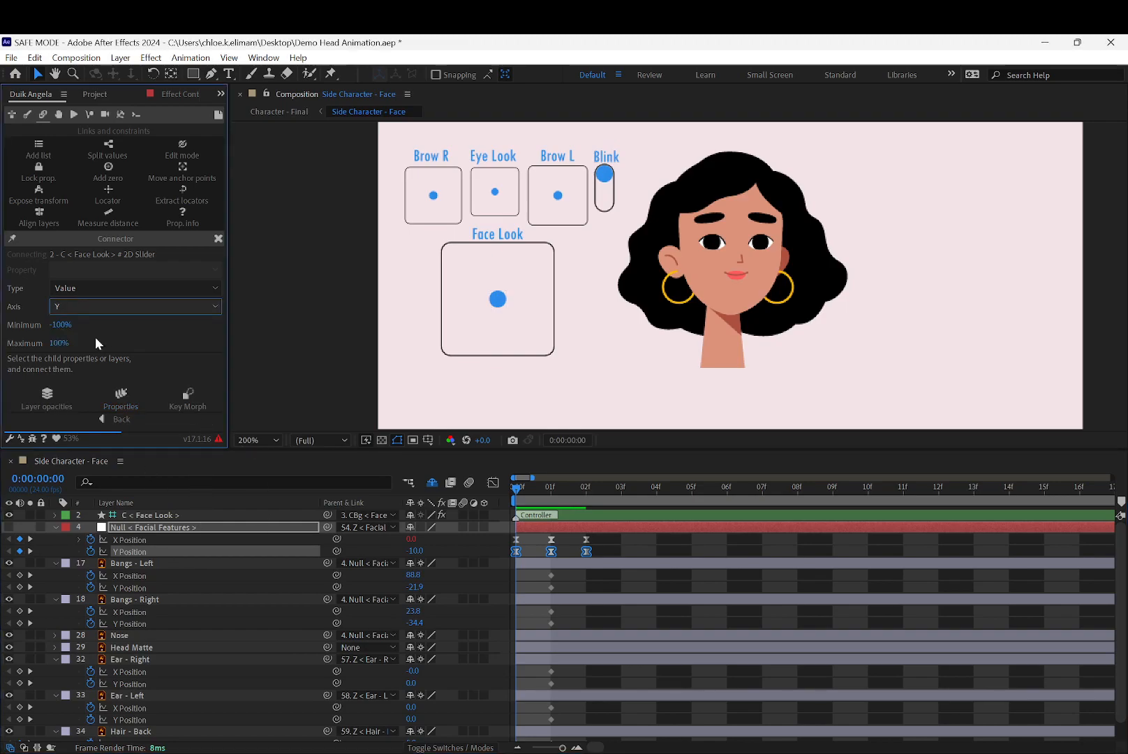
left_click(123, 392)
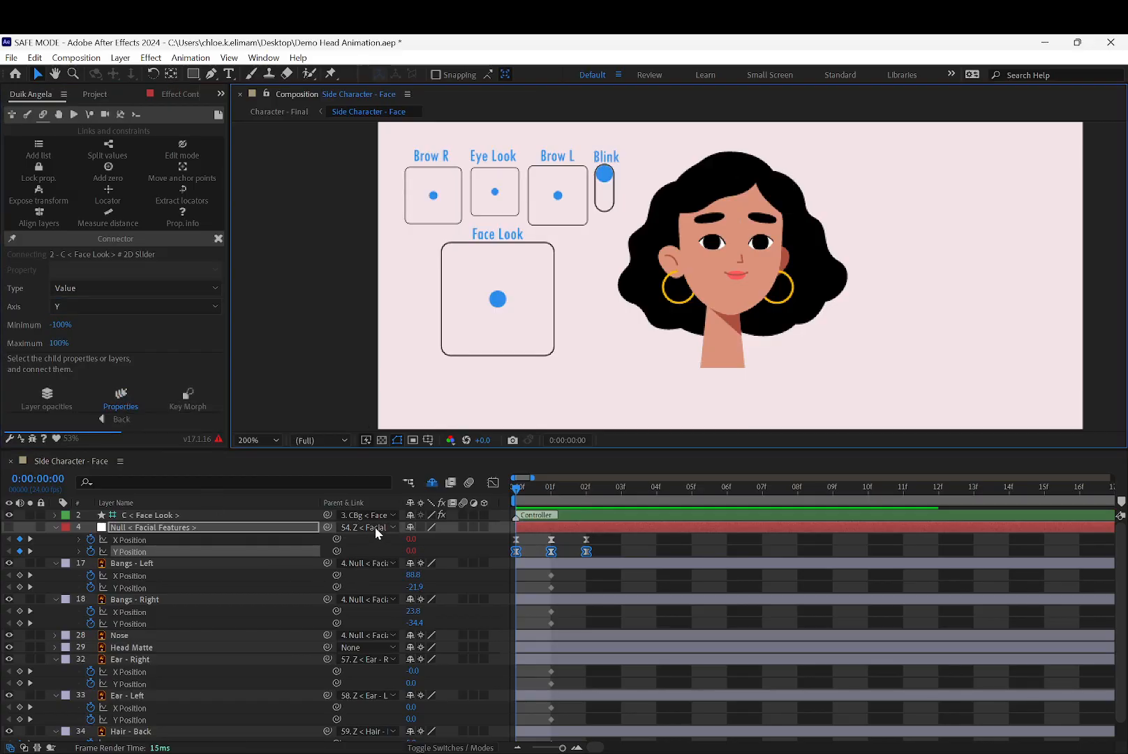
Test the Face Look controller by moving it off-centre and back, and remove the null's X and Y Position connections.
left_click(485, 403)
left_click_drag(497, 299, 534, 237)
left_click_drag(579, 279, 497, 299)
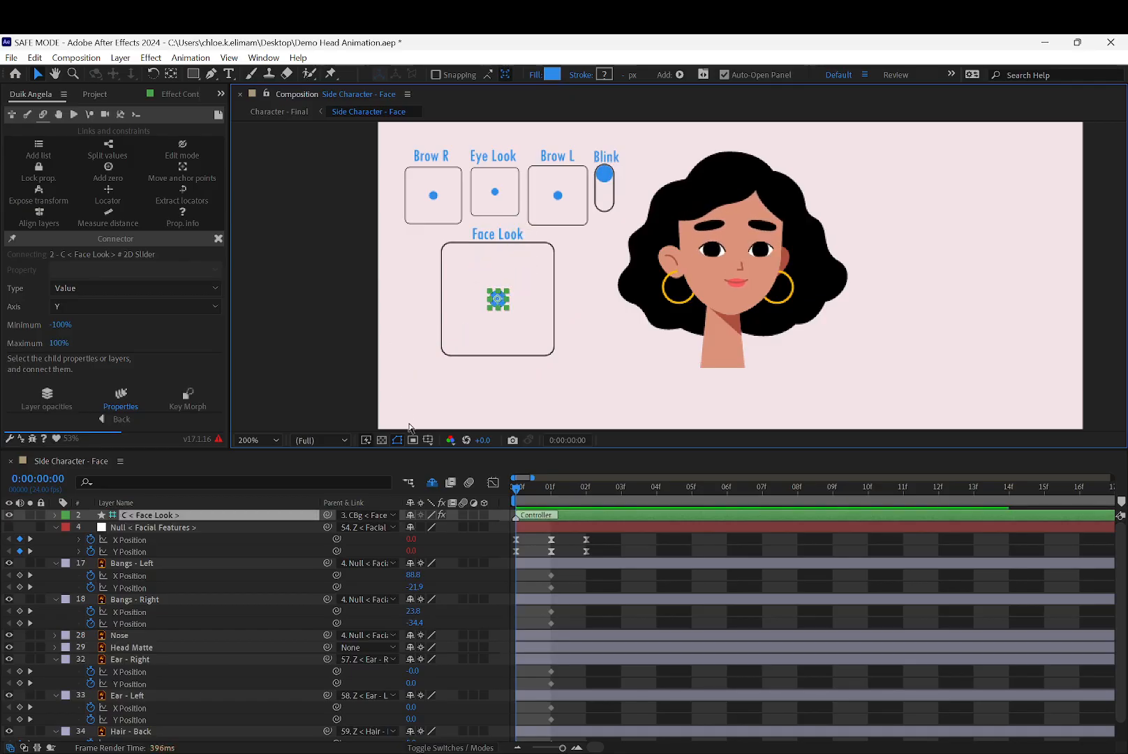
left_click(264, 551)
left_click(486, 541)
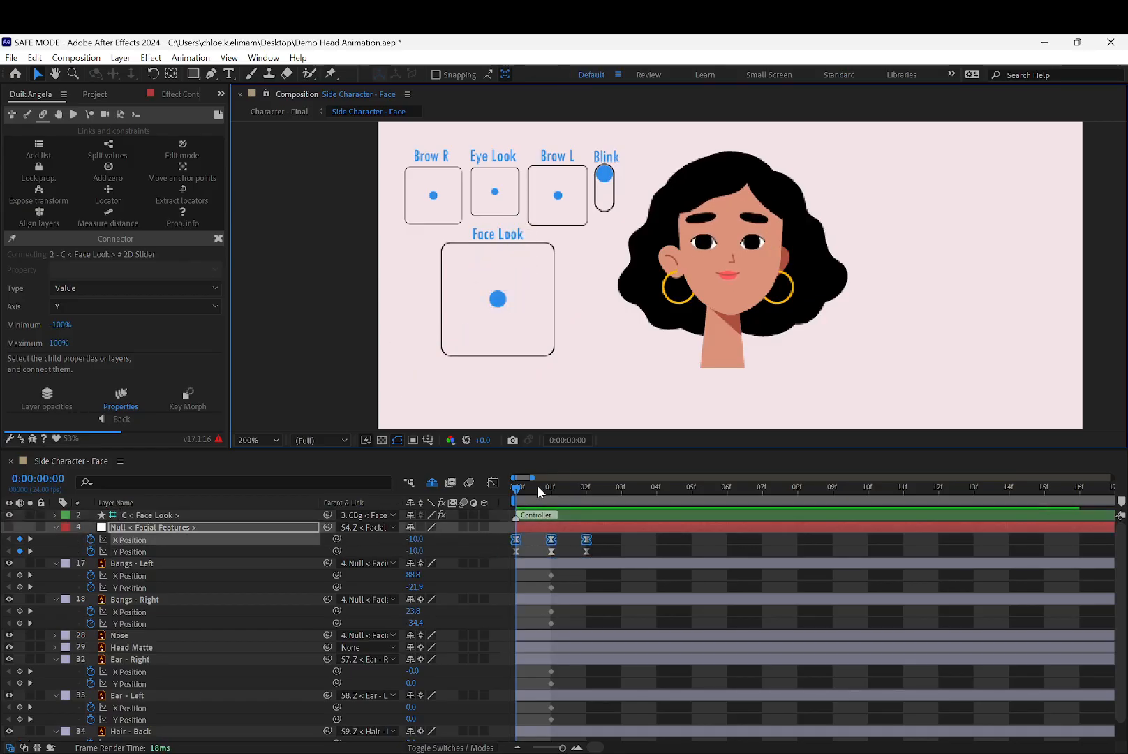
Try to set the facial features null's Y Position to 5 at frame 2 with all its Y keyframes selected.
left_click(575, 487)
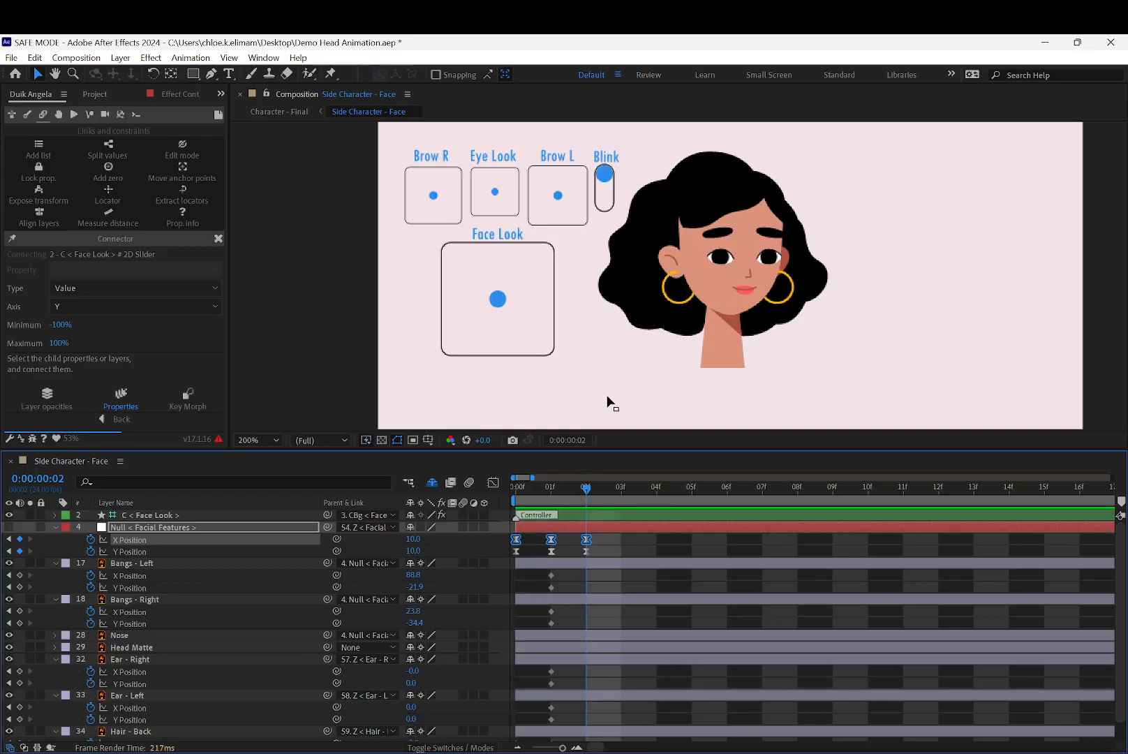
left_click(606, 310)
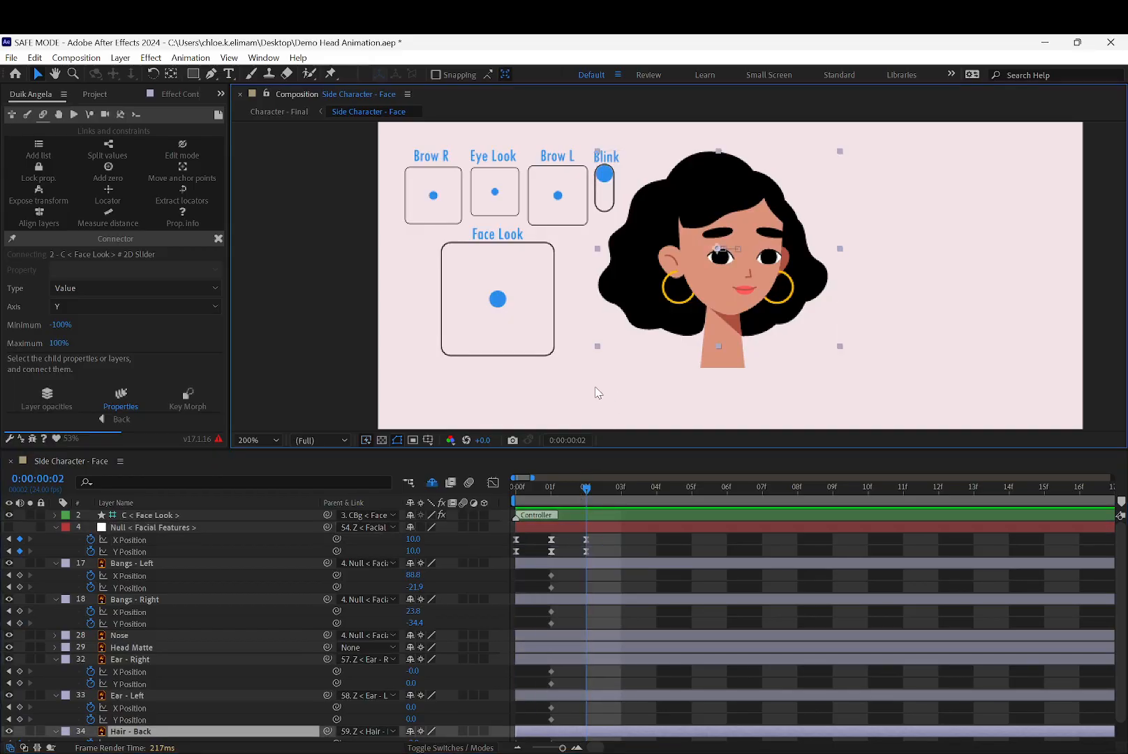
left_click(180, 527)
left_click(177, 551)
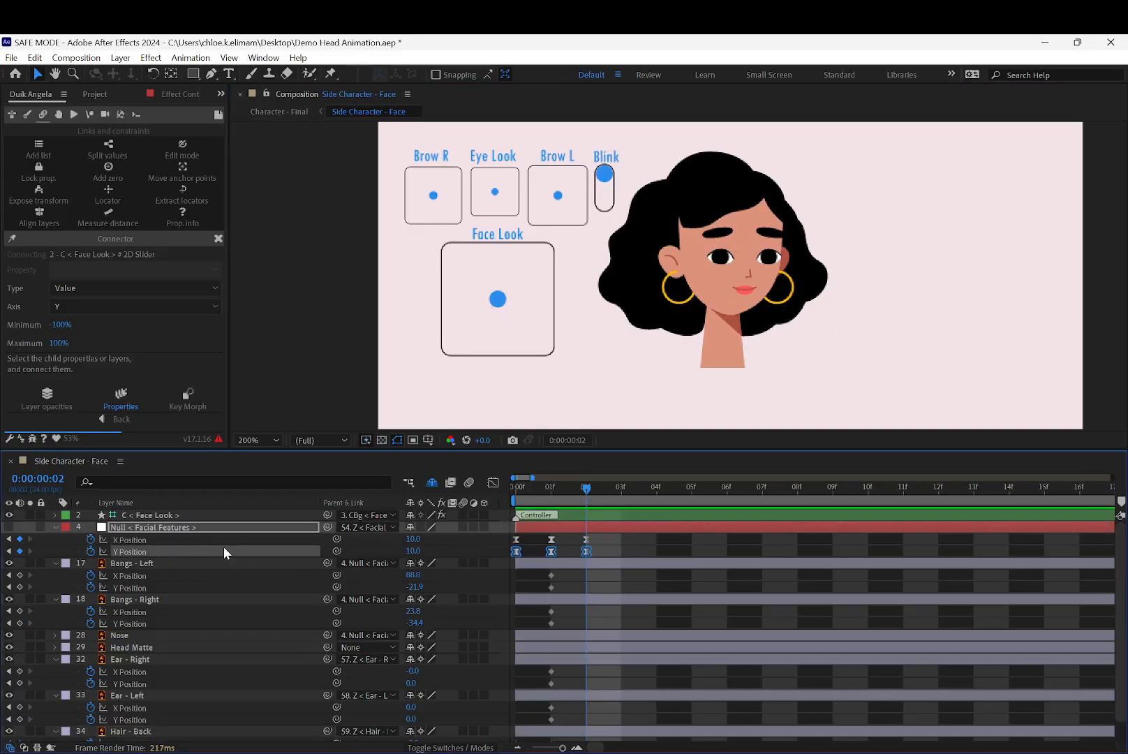
left_click_drag(411, 551, 405, 551)
type("5")
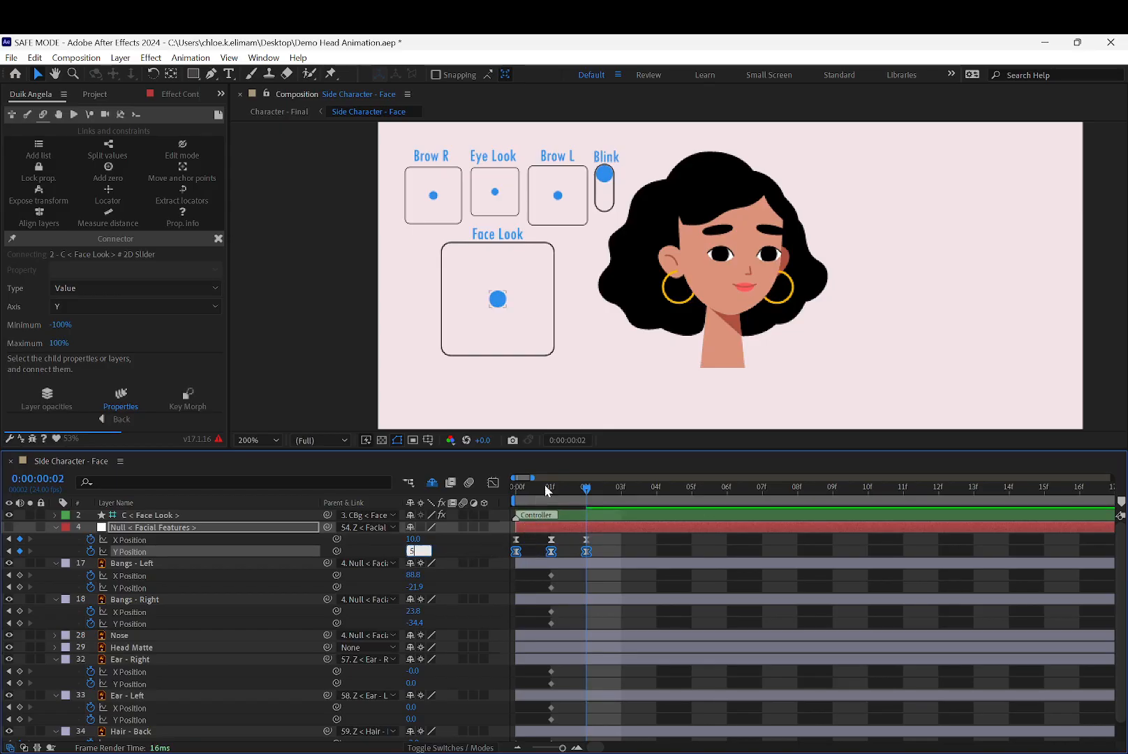
left_click(621, 397)
key("ctrl+z")
key("ctrl+z")
key("ctrl+z")
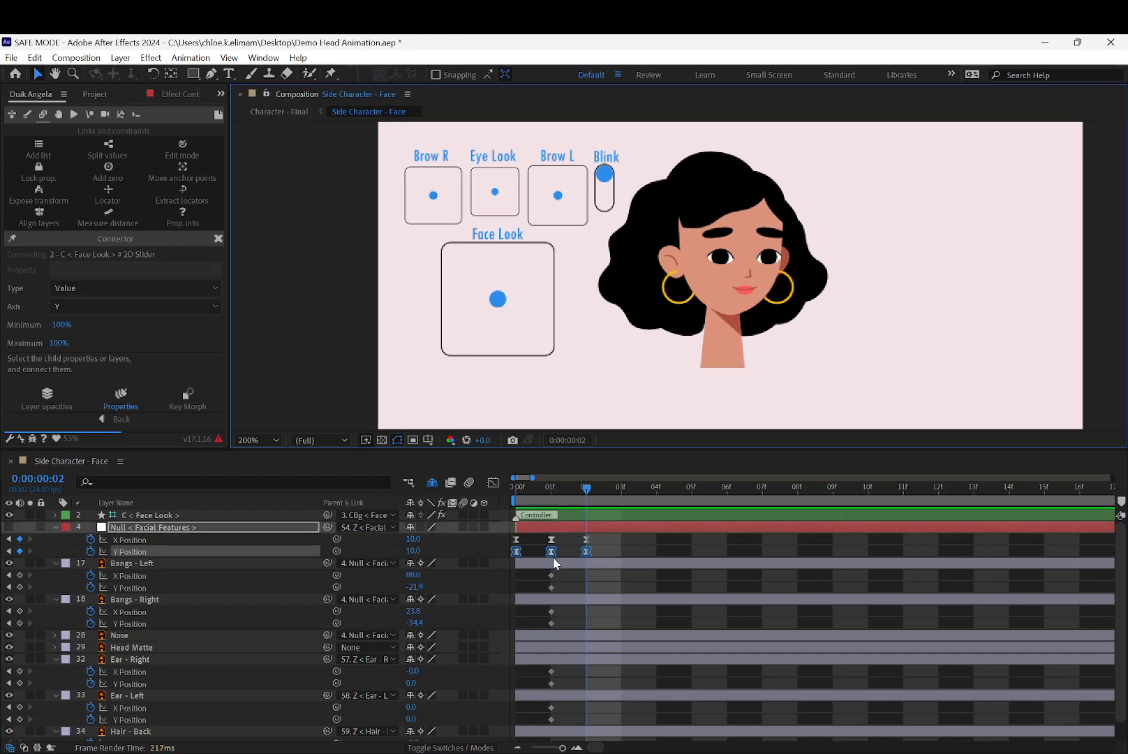
Set only the frame 2 keyframe of the facial features null's Y Position to 5.
left_click(587, 420)
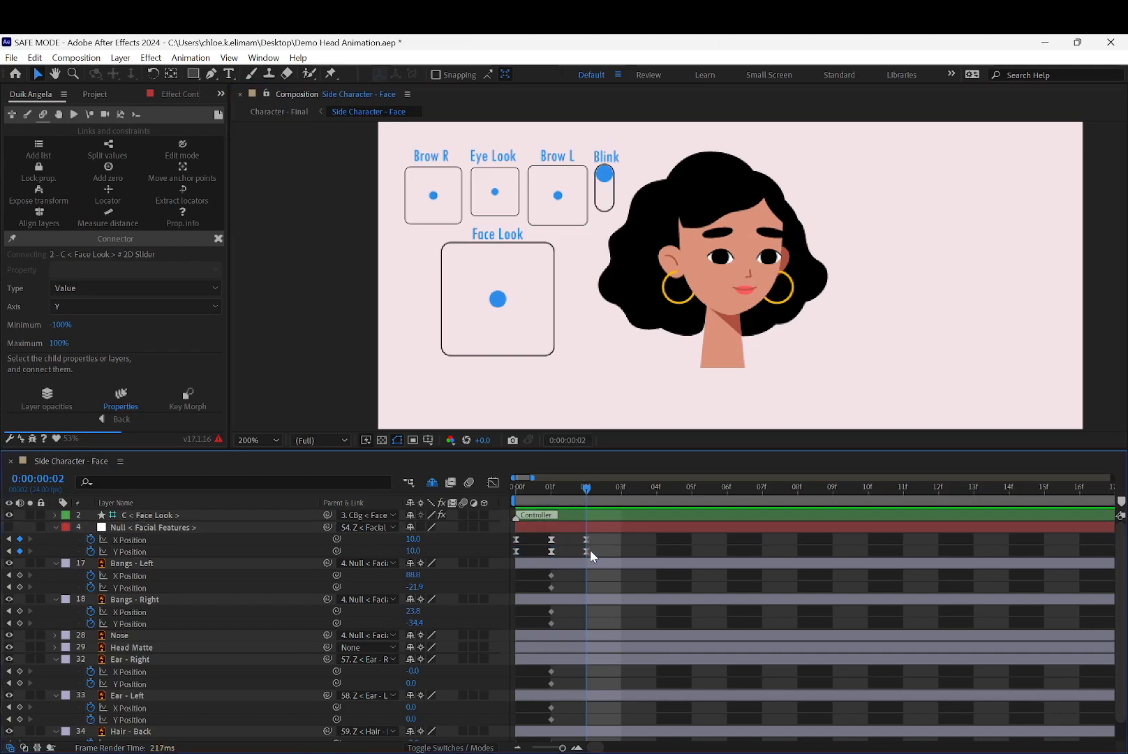
left_click(412, 551)
type("5")
Try to set the facial features null's Y Position to -5 at frame 0 and connect it to the slider.
left_click(531, 496)
left_click(413, 550)
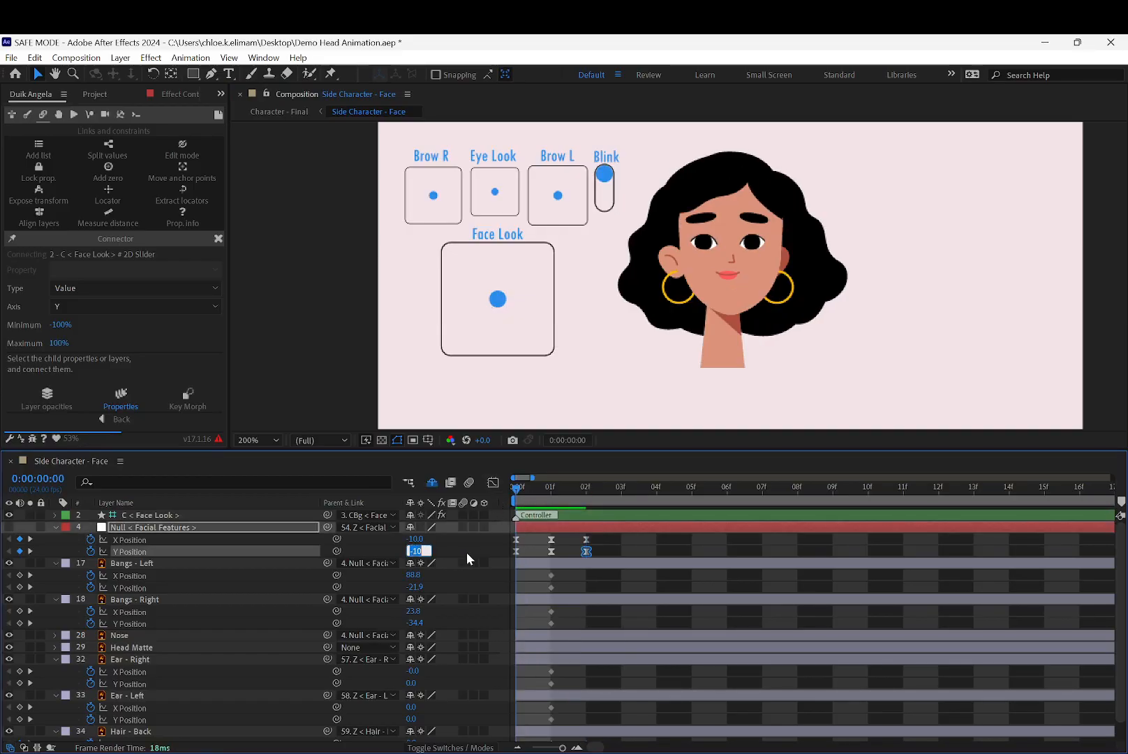
type("-5")
key("Return")
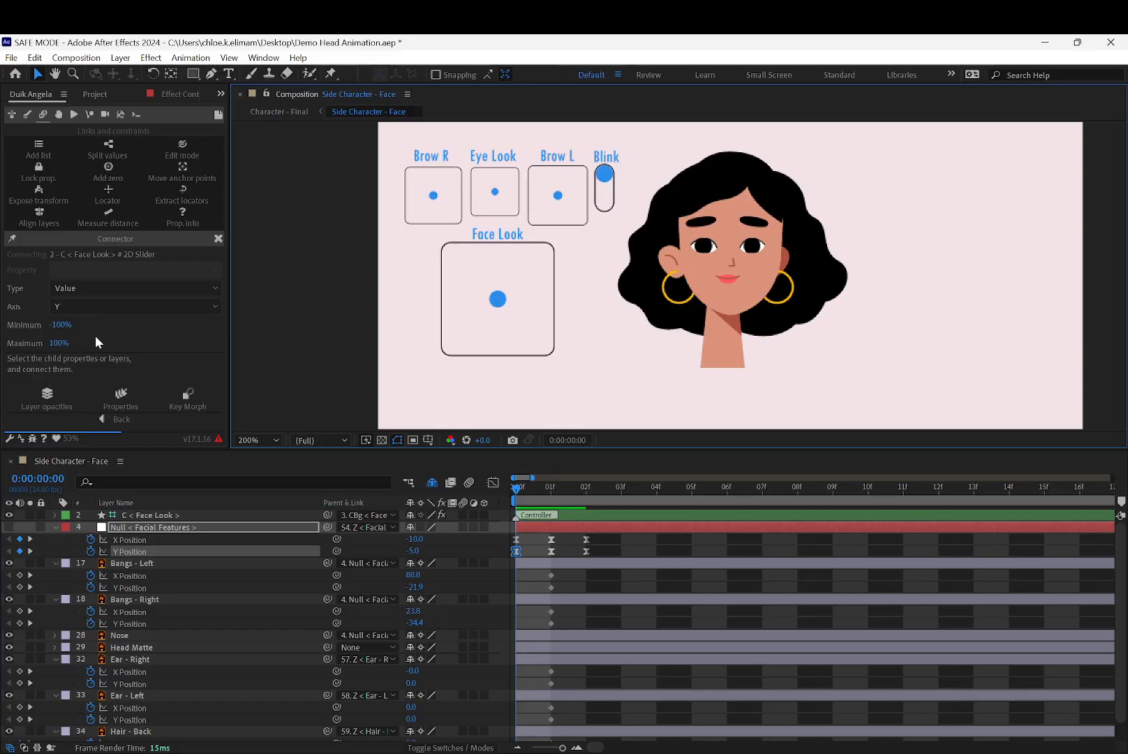
left_click(116, 392)
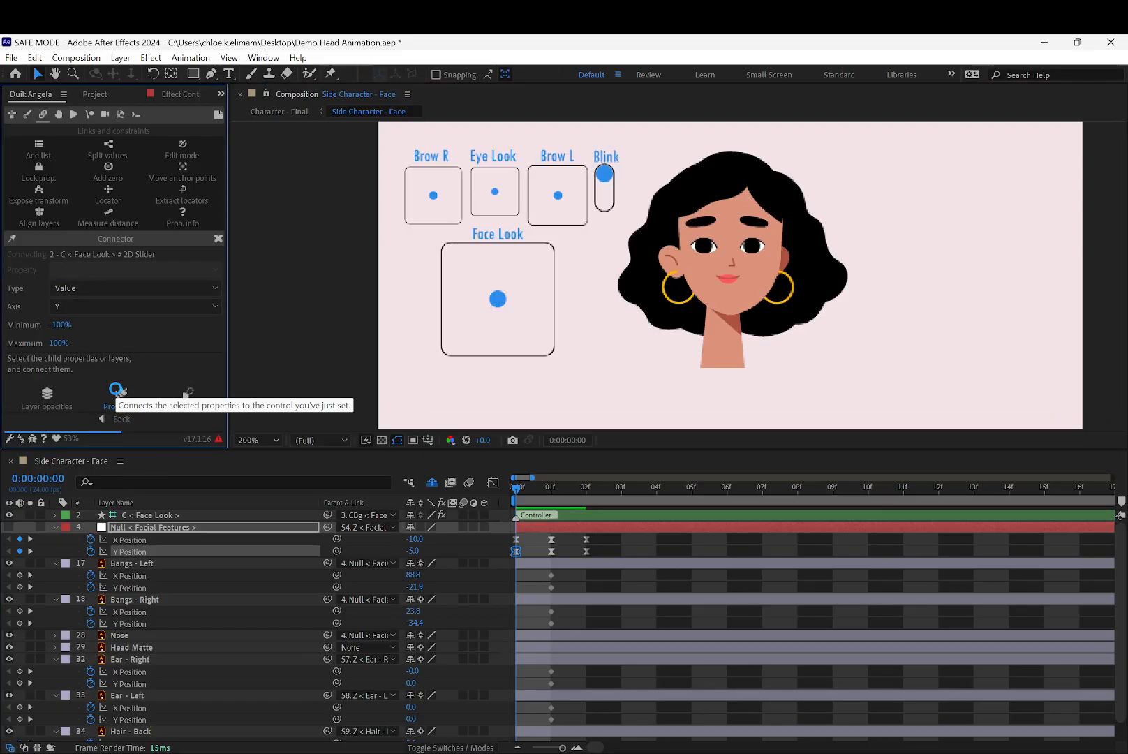
Undo the recent keyframe edits and connection removal on the facial features null, back to its slider-connected X and Y Position.
left_click_drag(497, 298, 518, 212)
key("ctrl+z")
key("ctrl+z")
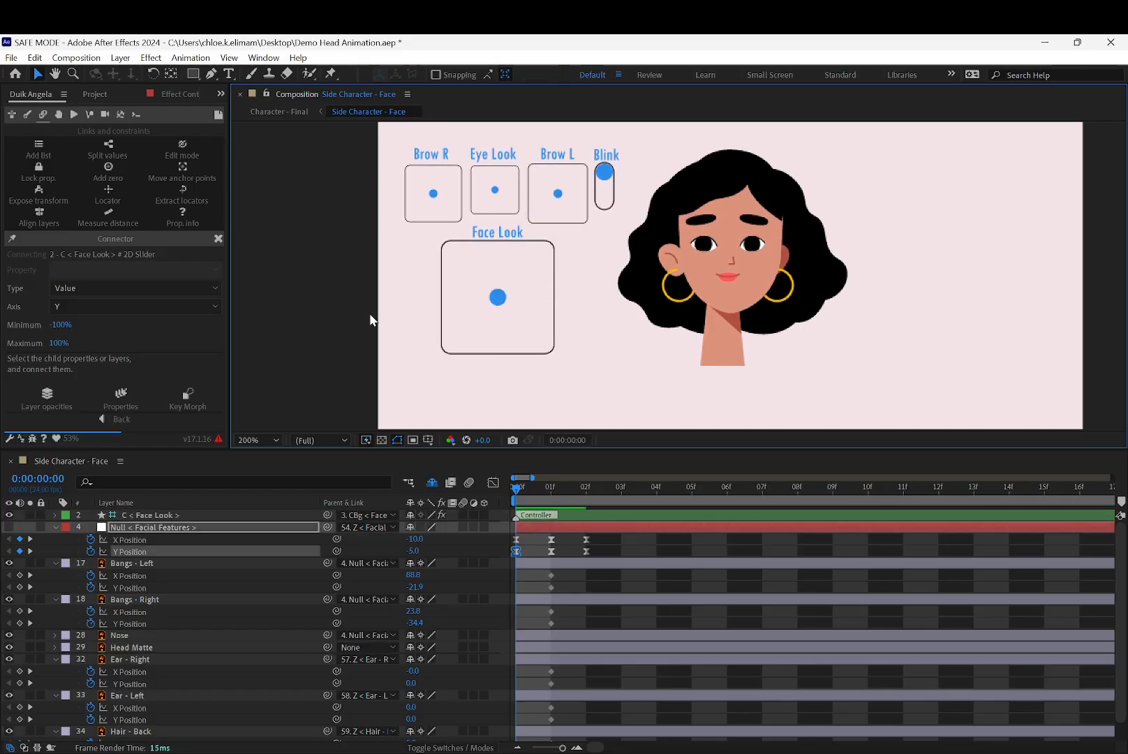
key("ctrl+z")
key("ctrl+z")
key("ctrl+z")
key("ctrl+z")
key("ctrl+z")
key("ctrl+z")
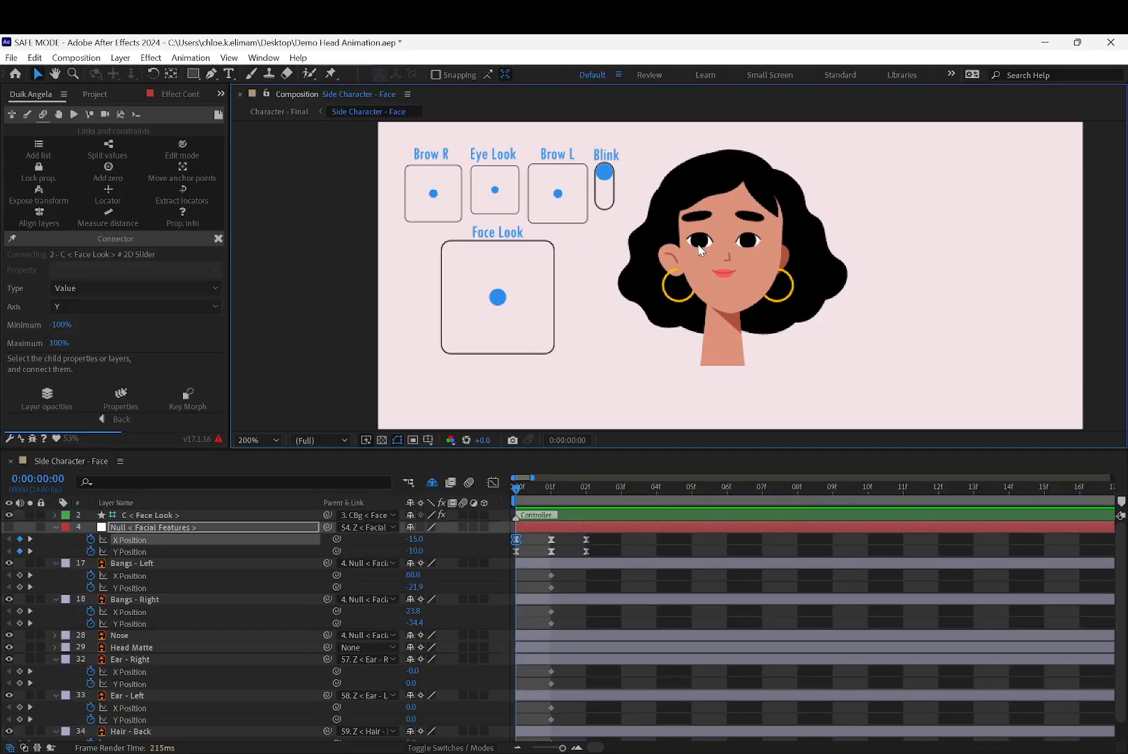
key("ctrl+z")
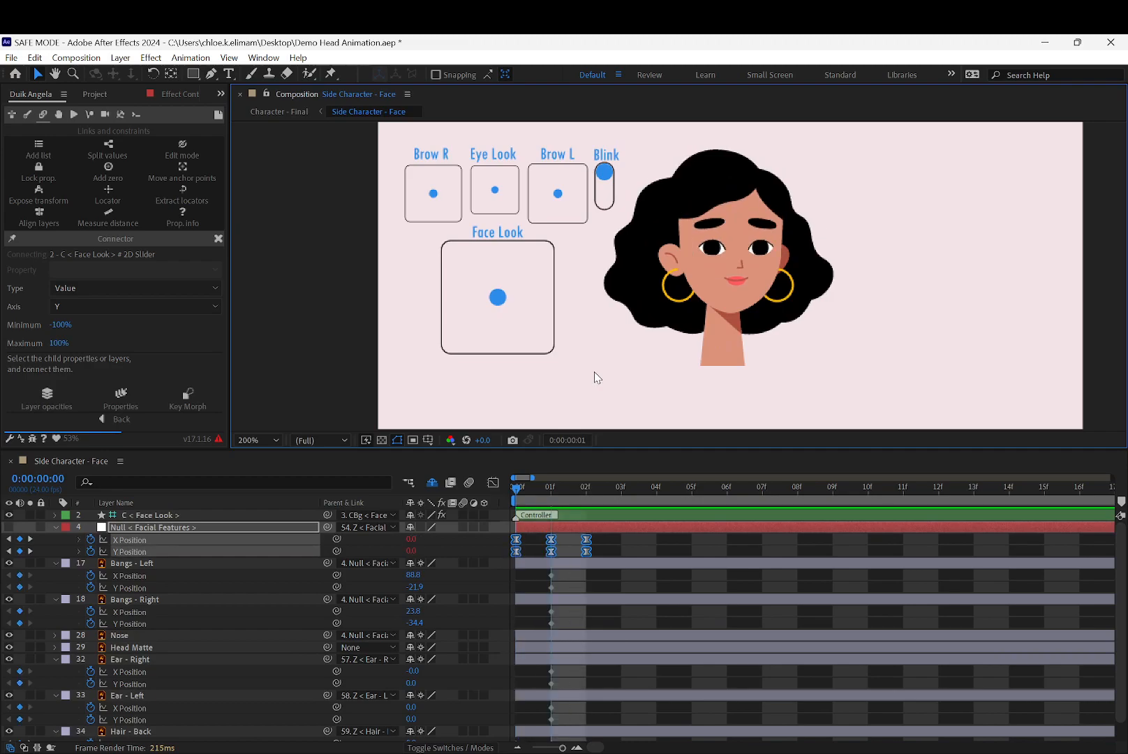
key("ctrl+z")
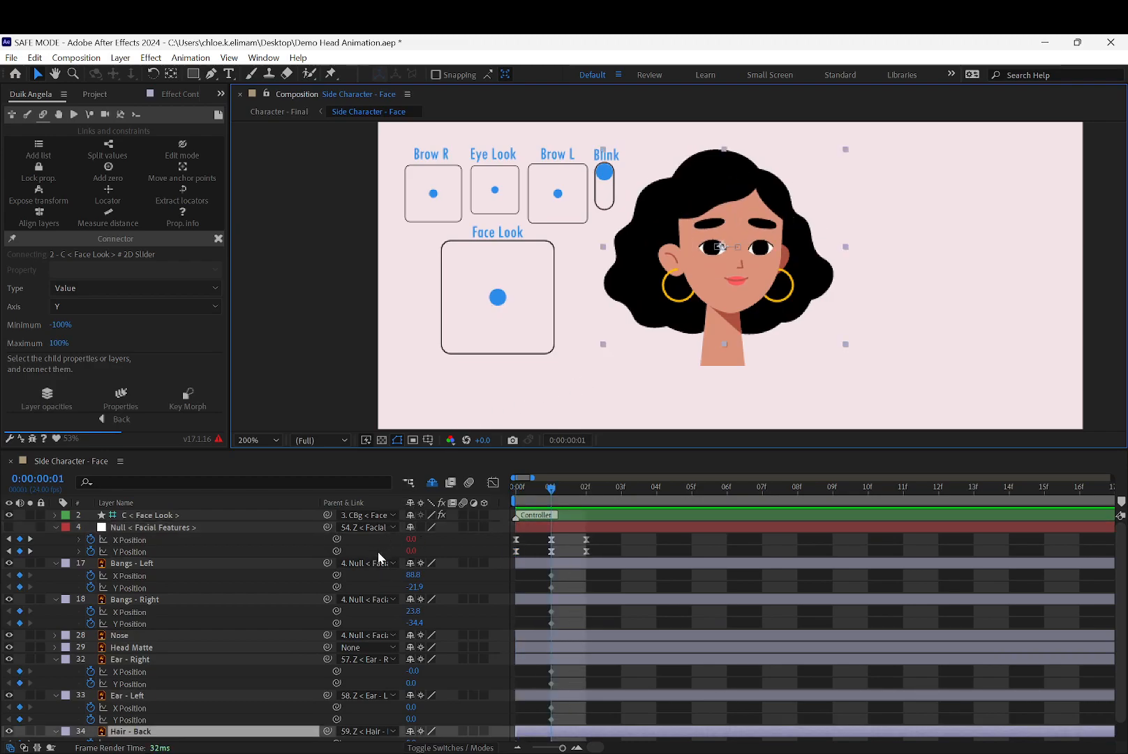
Test the Face Look controller by moving it down inside its box and returning it to the centre.
left_click(375, 528)
left_click(643, 414)
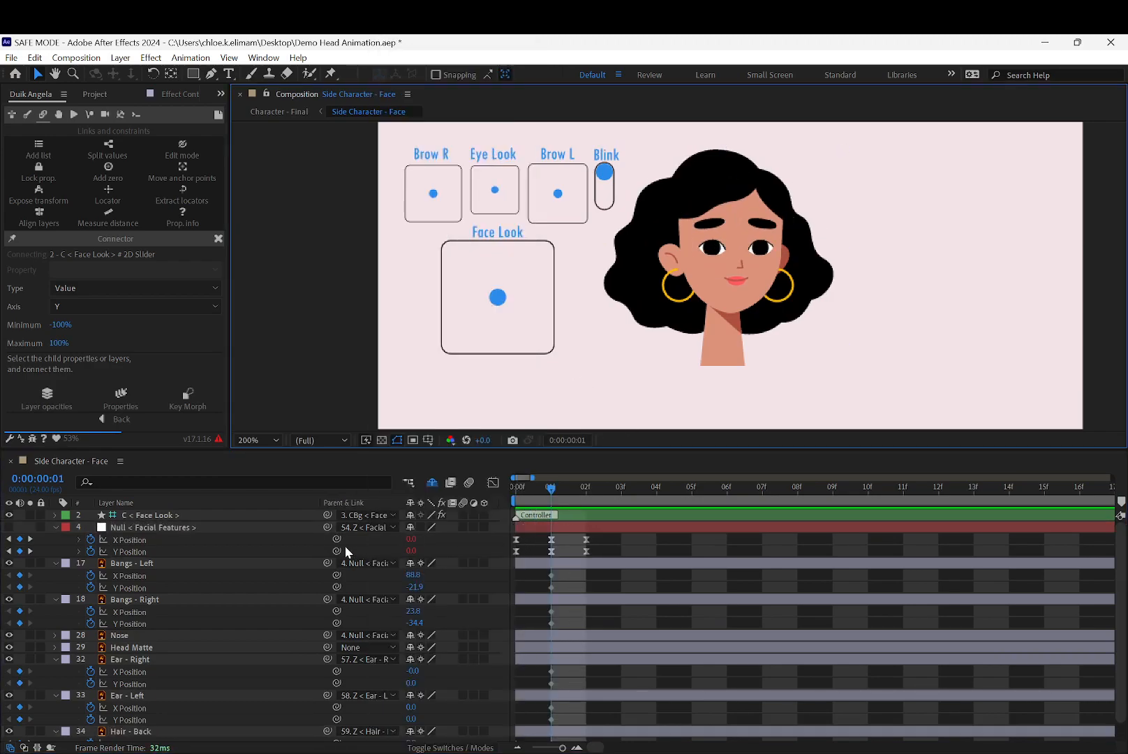
left_click(231, 543)
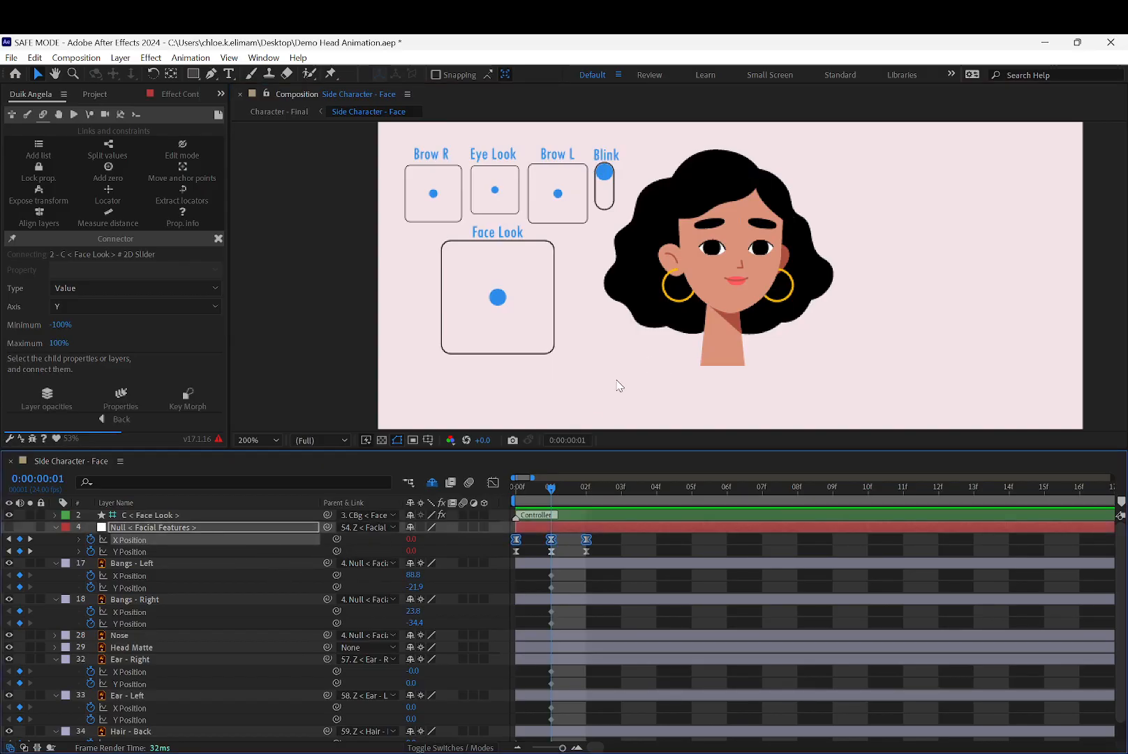
mouse_move(496, 298)
left_mouse_down()
mouse_move(422, 290)
mouse_move(545, 292)
mouse_move(428, 292)
mouse_move(498, 298)
mouse_move(495, 336)
left_mouse_up()
left_click(665, 333)
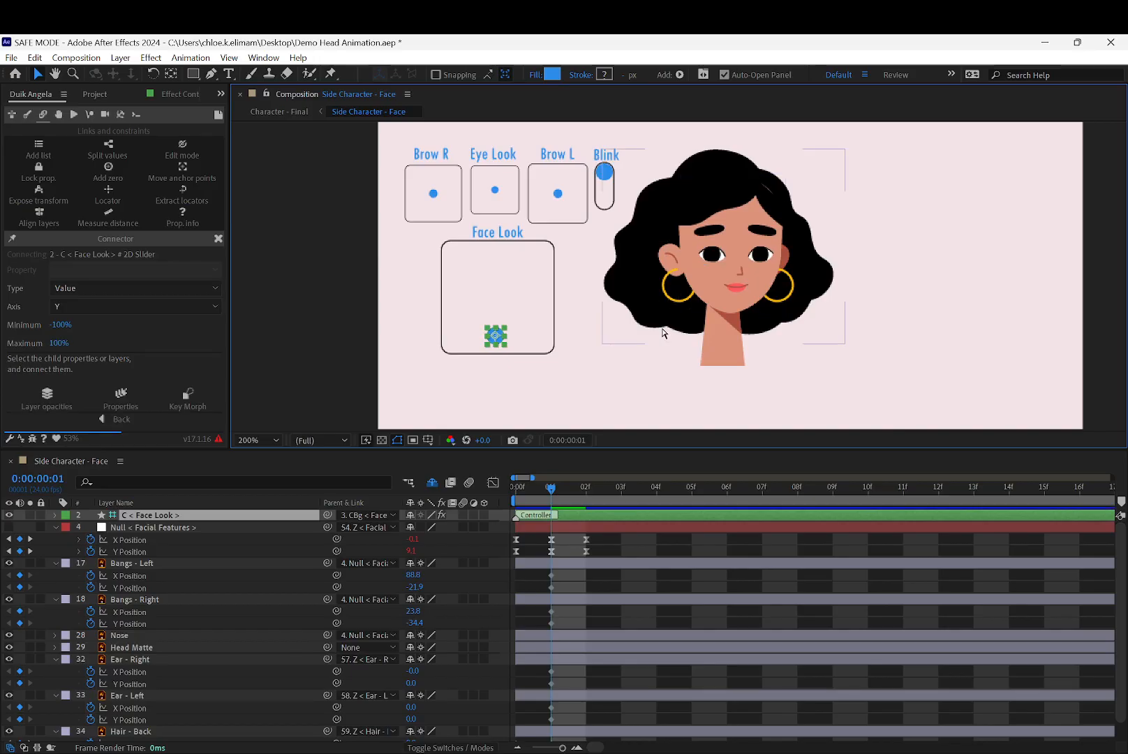
left_click(634, 370)
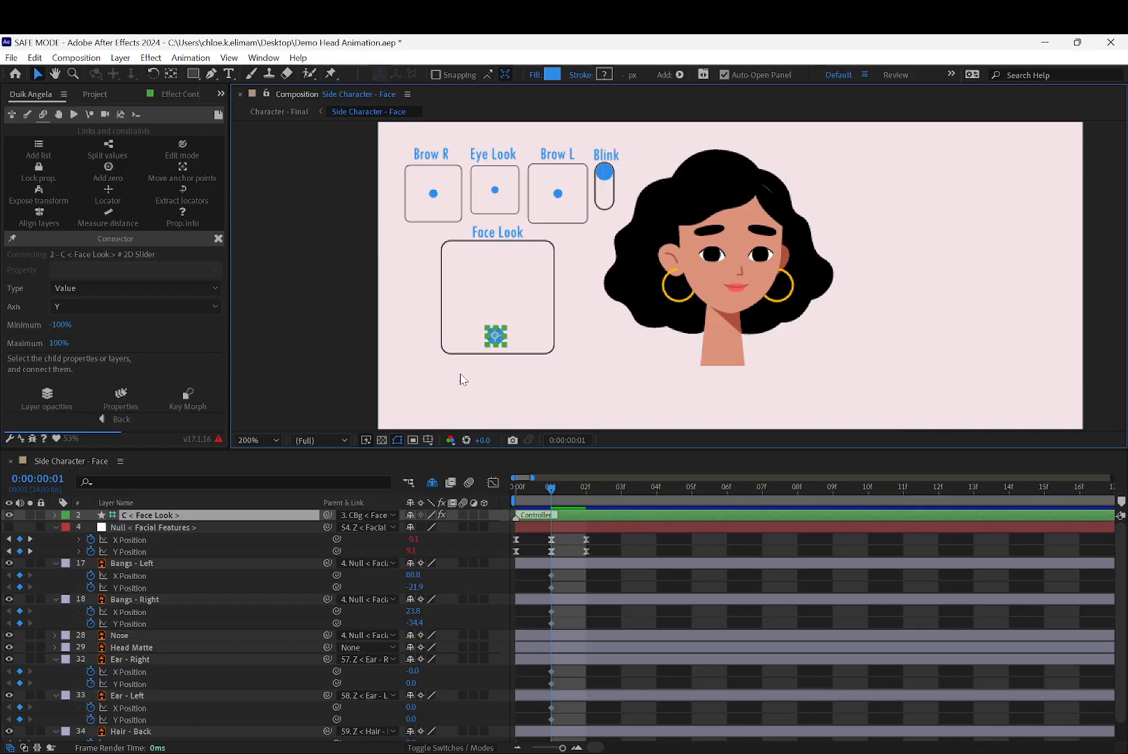
left_click(499, 341)
left_click_drag(493, 326, 496, 297)
left_click(378, 321)
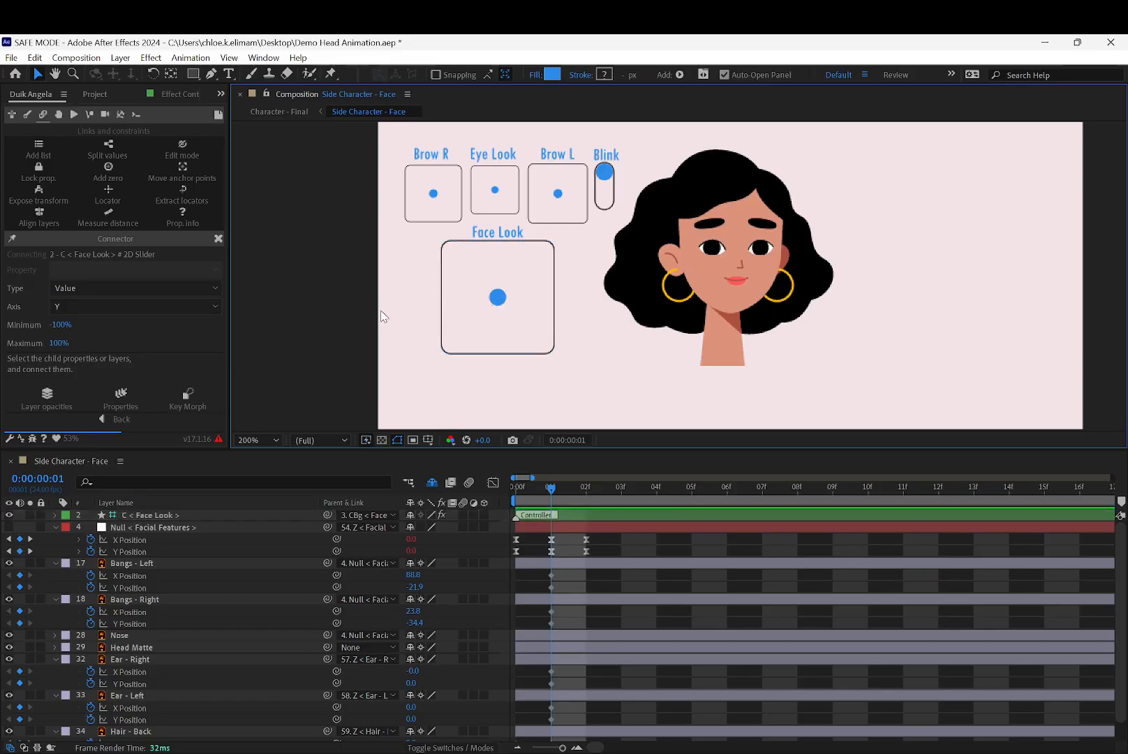
Remove the slider connections from the facial features null's X Position and Y Position.
left_click(275, 539)
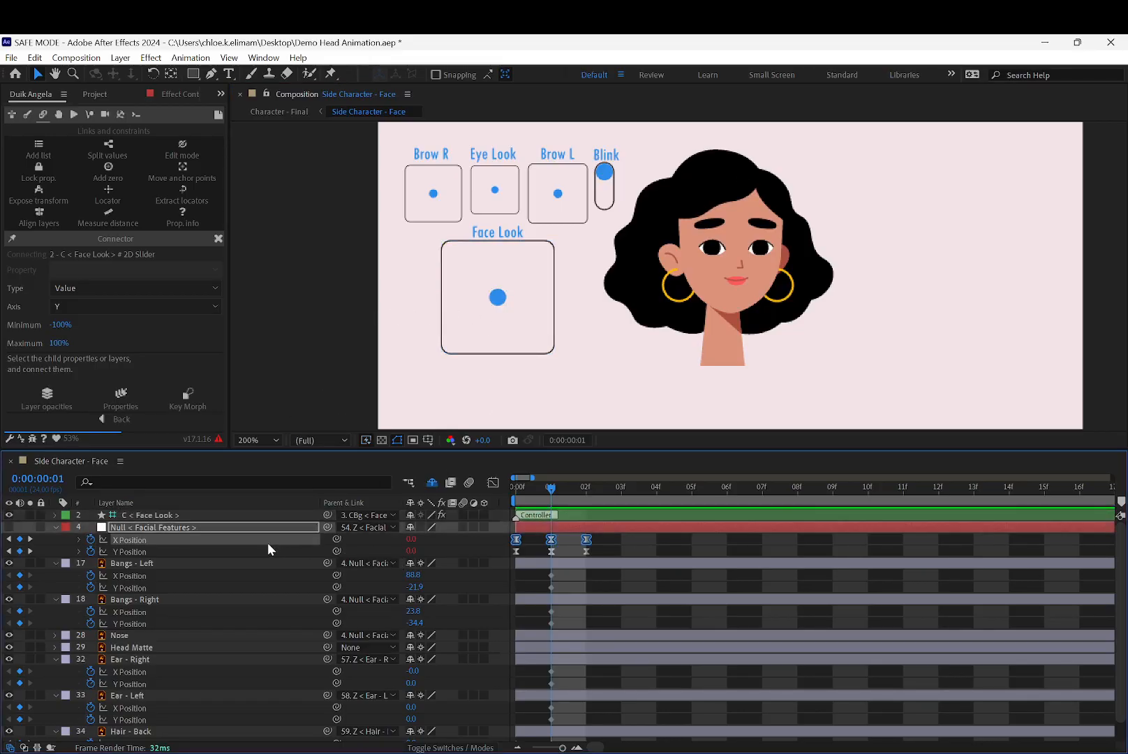
left_click(223, 555, "shift")
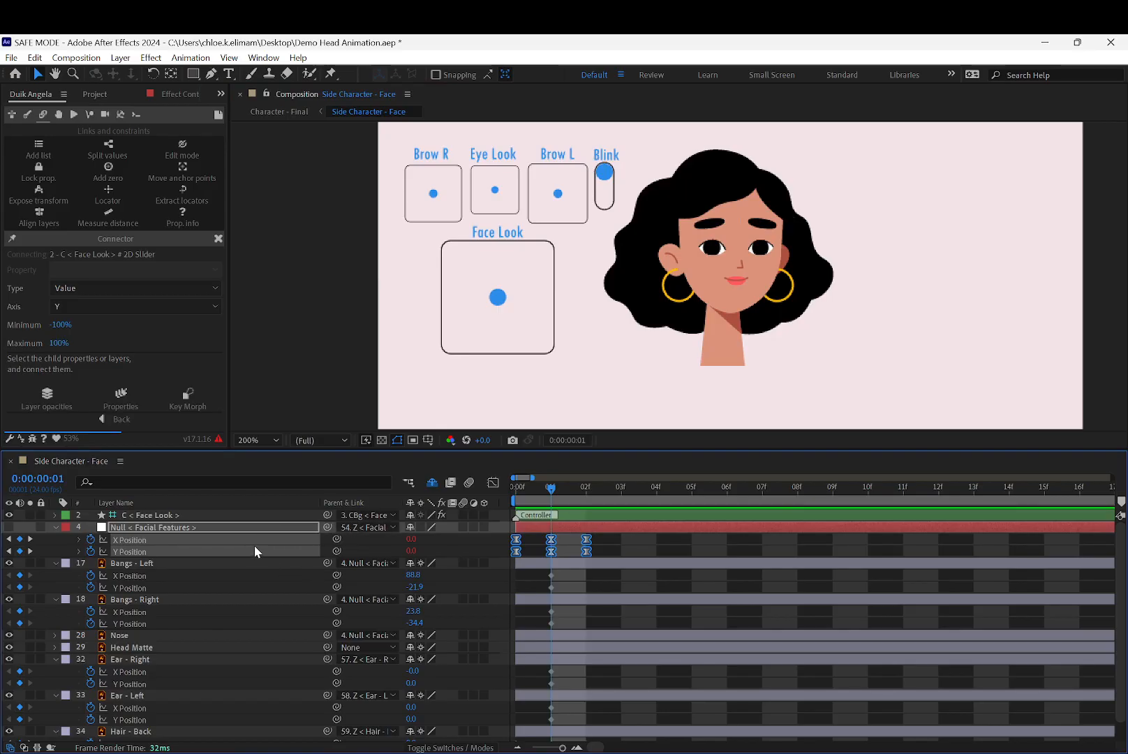
key("alt+shift+equal")
Unparent the Bangs - Left and Bangs - Right layers by setting the parent of each to None.
left_click(370, 563)
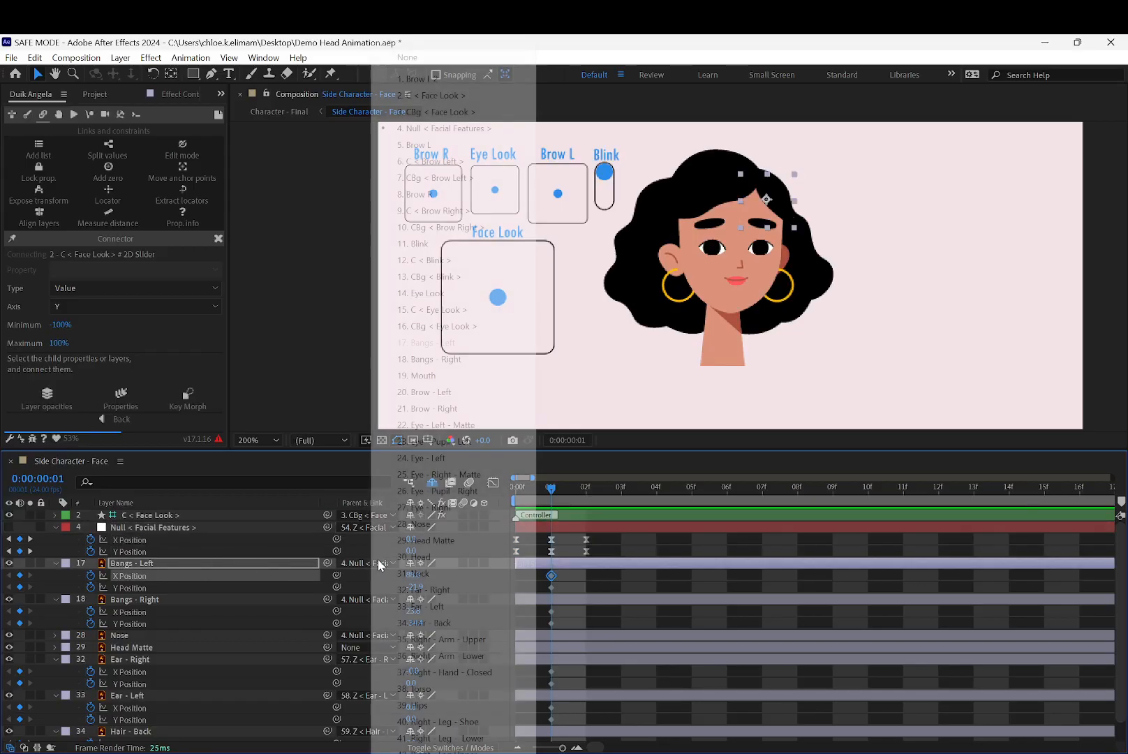
left_click(408, 57)
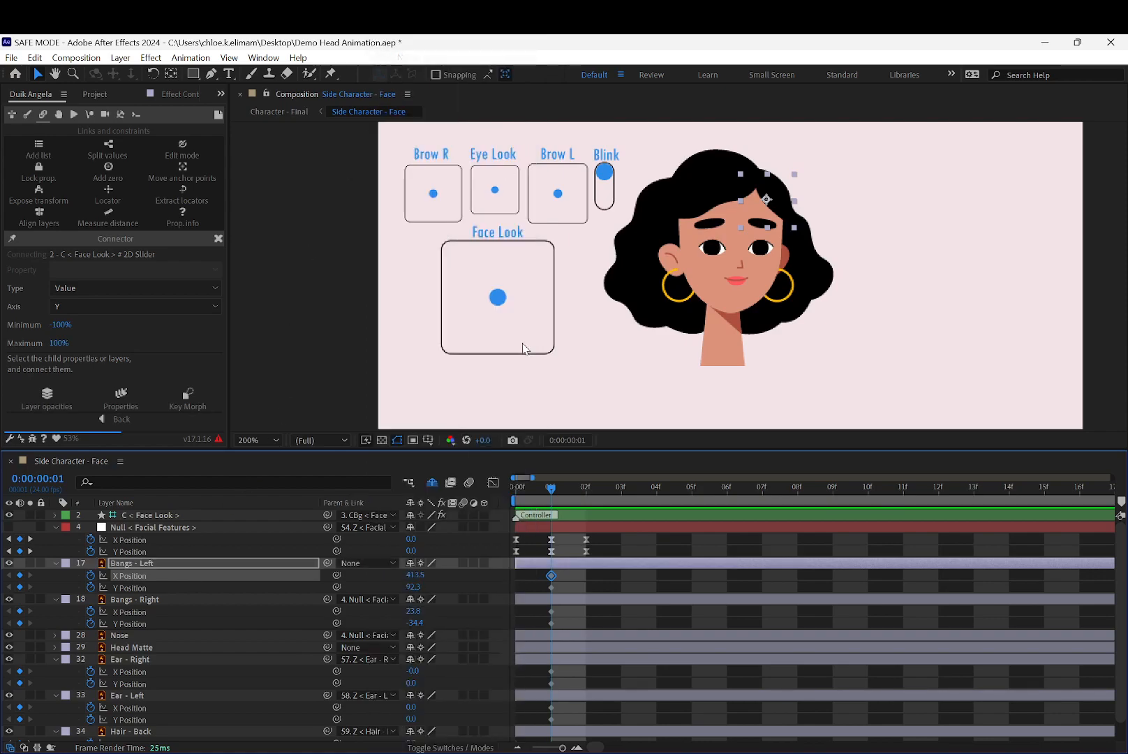
left_click(307, 598)
left_click(368, 599)
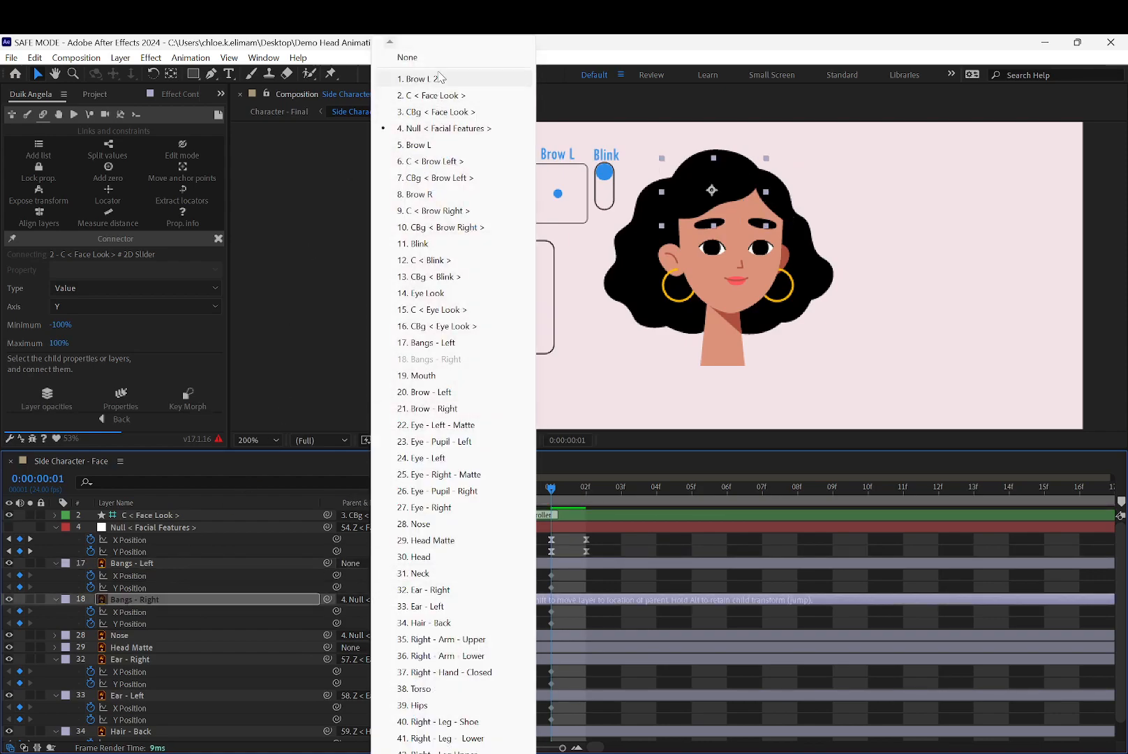
left_click(409, 57)
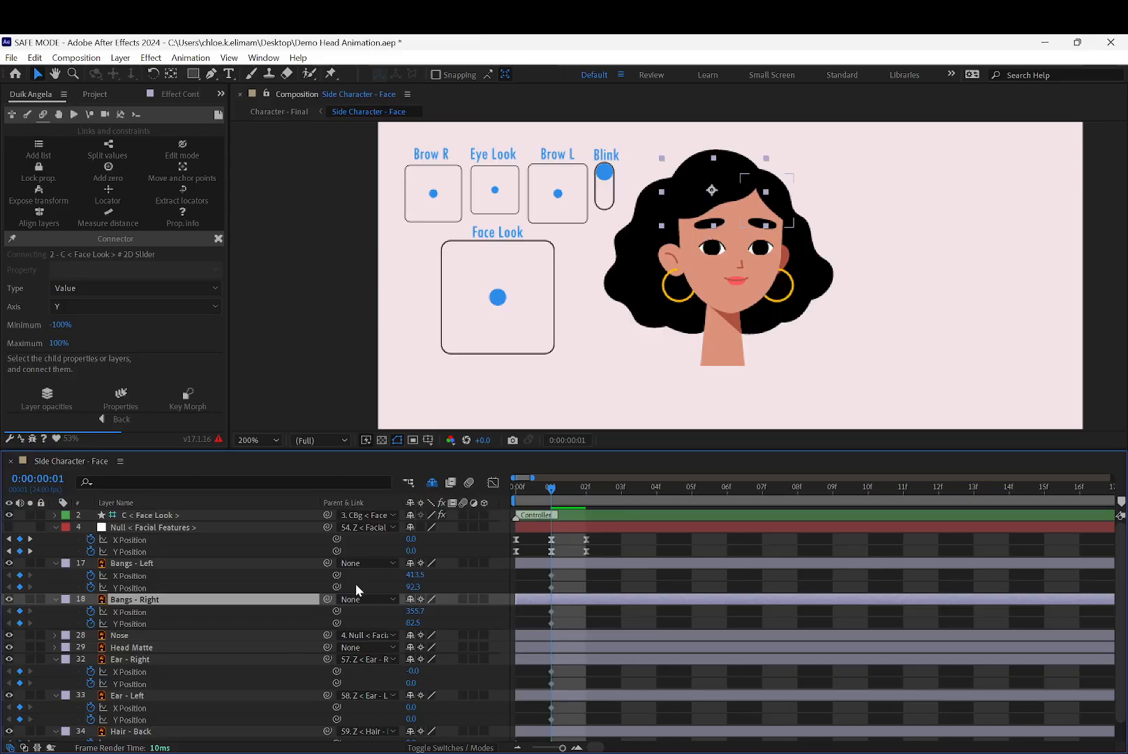
left_click(411, 322)
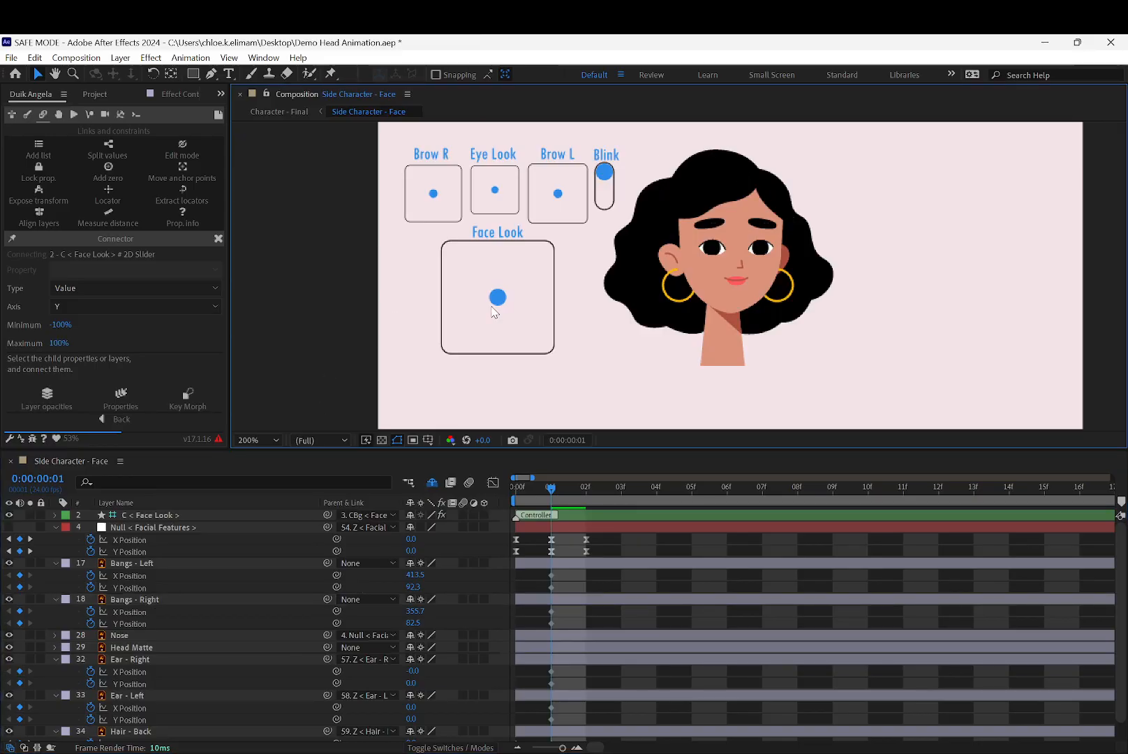
Connect the facial features null's Y Position to the Y axis of the Face Look slider.
left_click(249, 542)
left_click(244, 552, "shift")
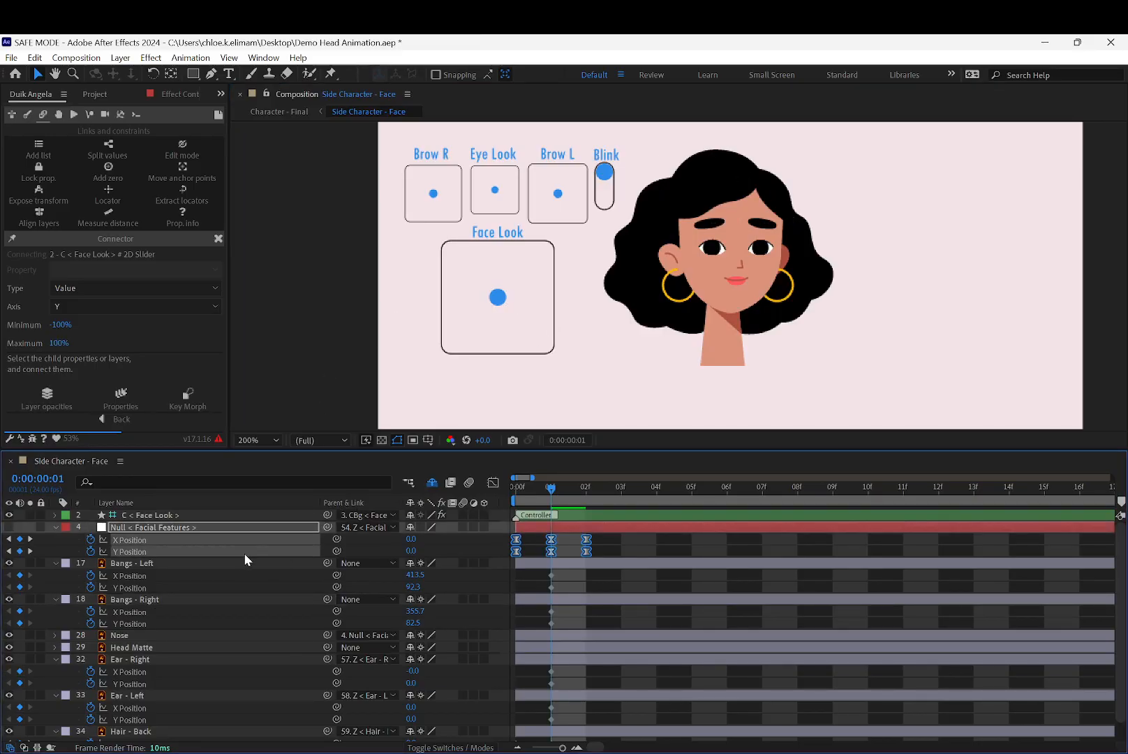
left_click(259, 373)
left_click(219, 559)
left_click(222, 551)
left_click(123, 395)
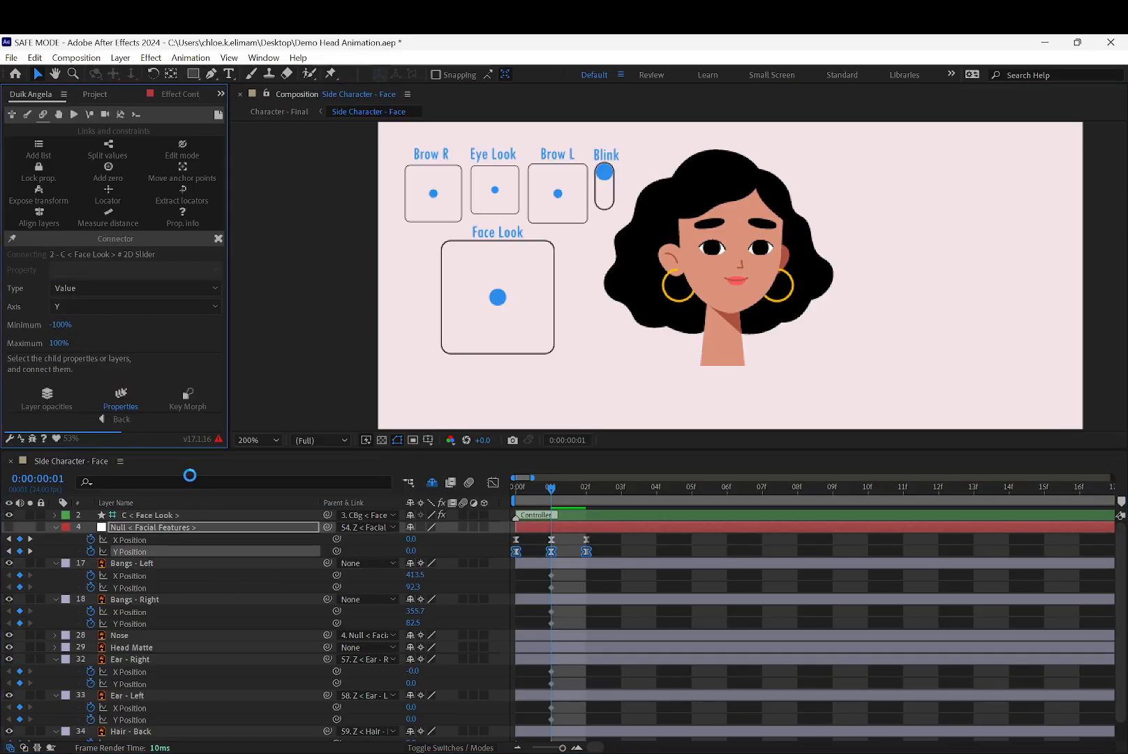
Set the connector axis to X and connect the facial features null's X Position to the Face Look slider.
left_click(212, 540)
left_click(104, 306)
left_click(100, 323)
left_click(121, 395)
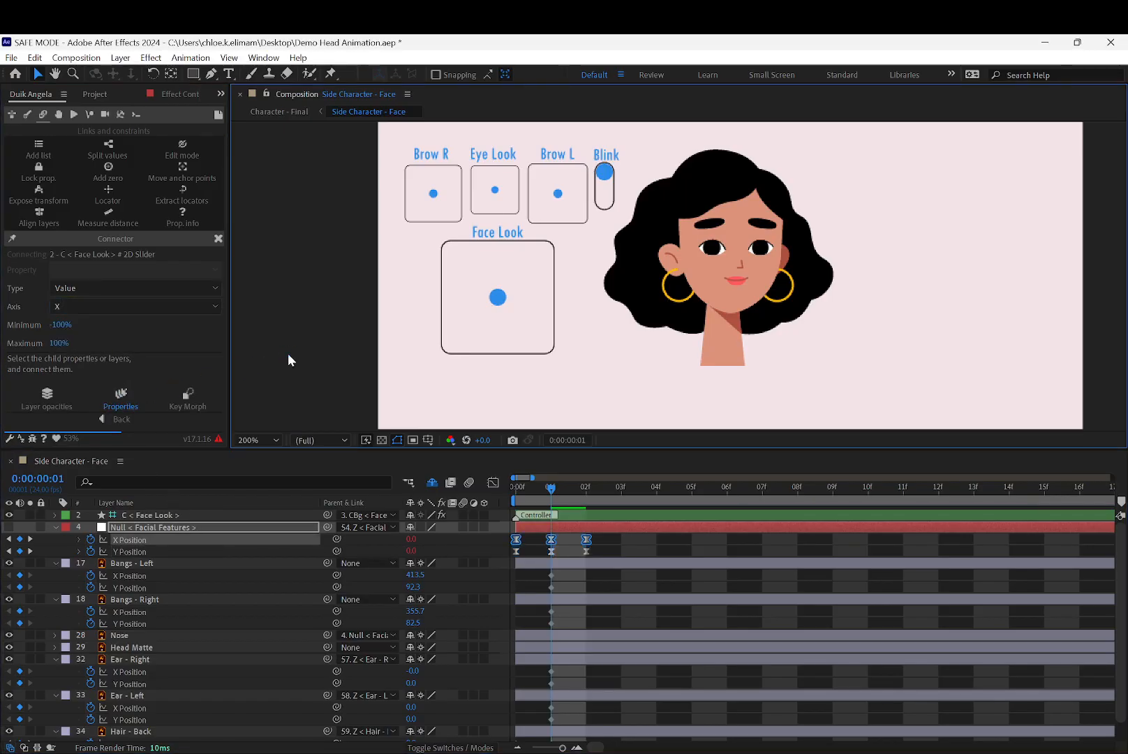
left_click(288, 355)
Go to frame 0 and move the Face Look controller horizontally to the left edge of its box.
mouse_move(498, 298)
left_mouse_down()
mouse_move(479, 296)
mouse_move(538, 288)
mouse_move(544, 387)
mouse_move(427, 354)
mouse_move(454, 238)
mouse_move(530, 252)
mouse_move(493, 332)
mouse_move(495, 297)
left_mouse_up()
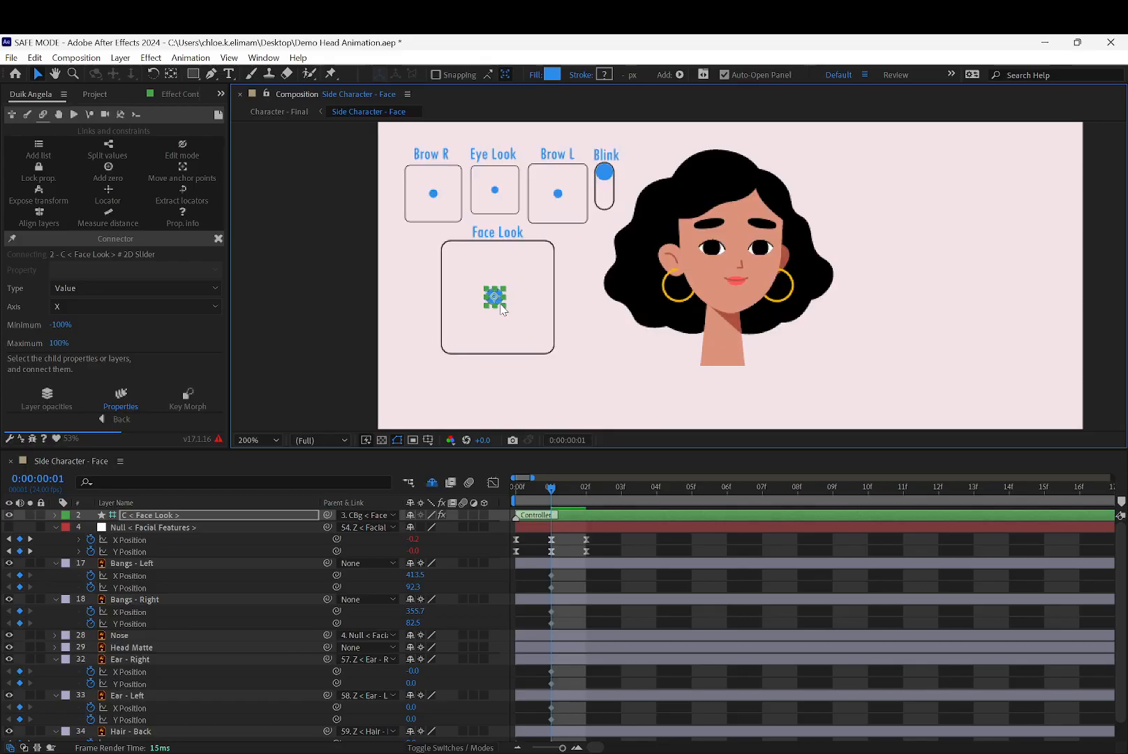
left_click(409, 303)
left_click(395, 515)
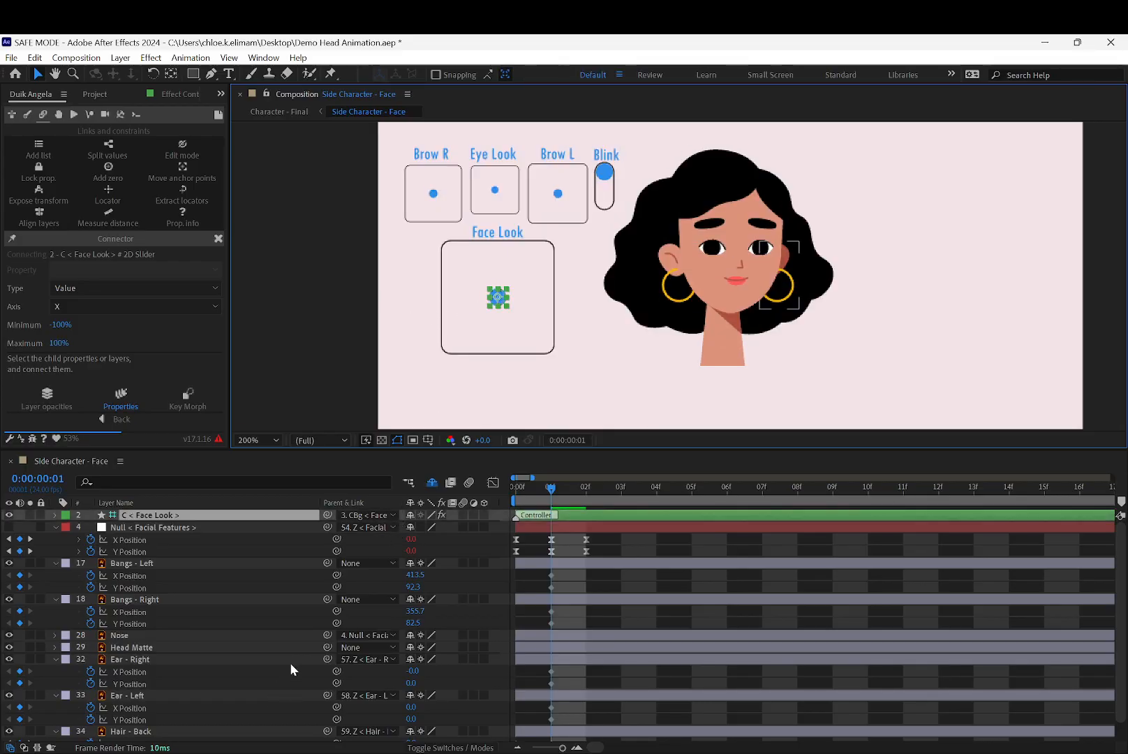
left_click(135, 599)
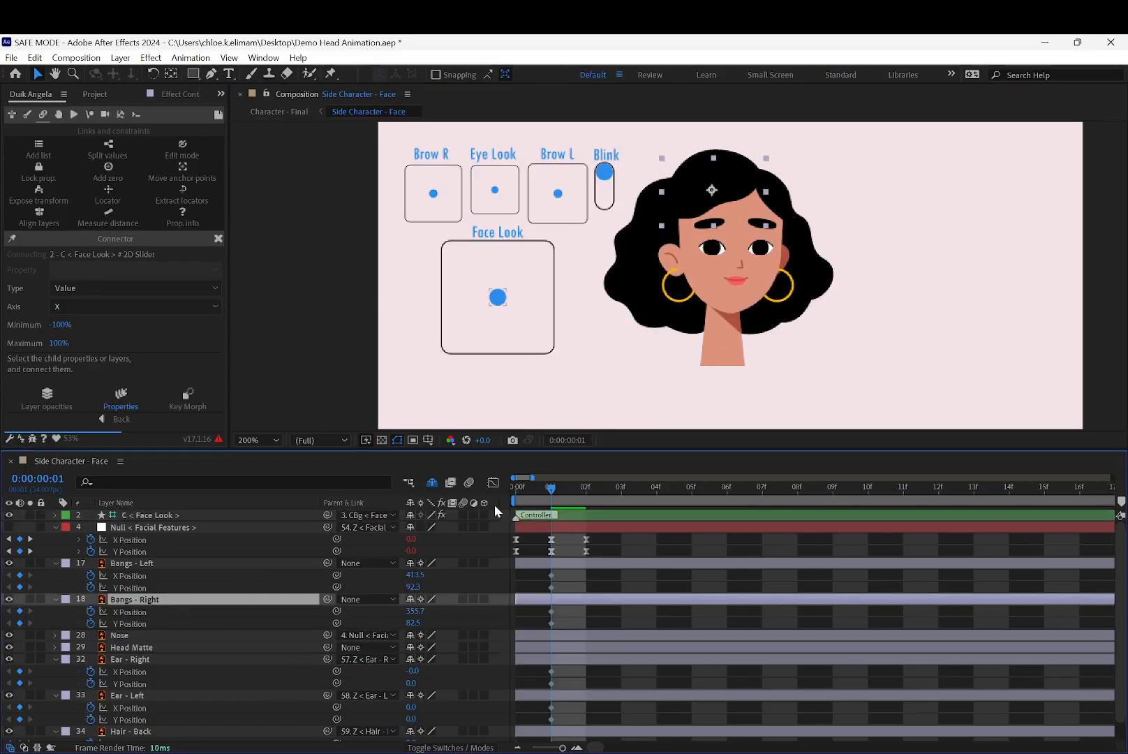
left_click_drag(536, 488, 480, 491)
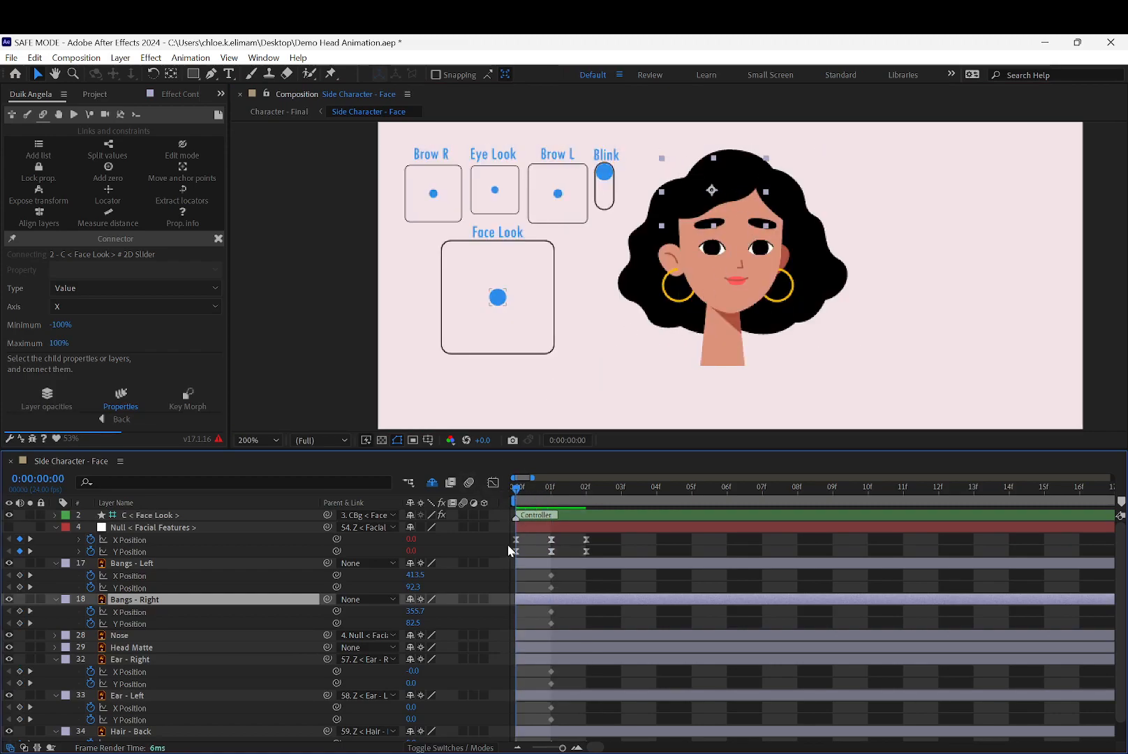
left_click_drag(493, 303, 442, 299)
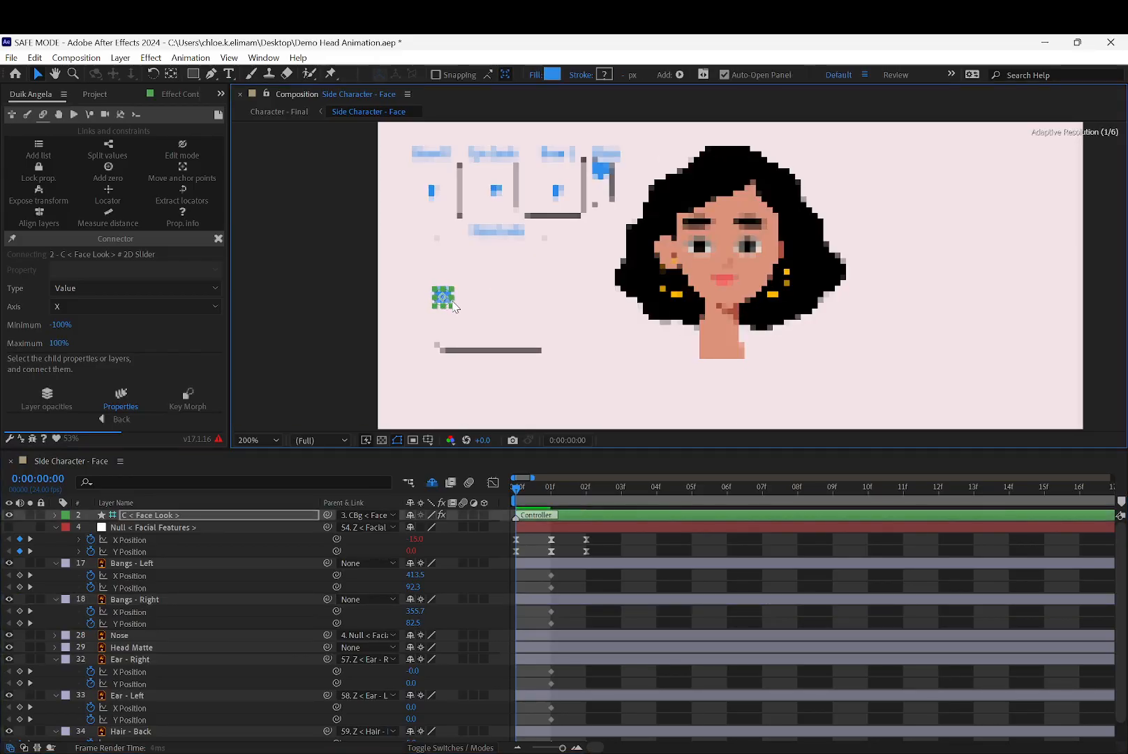
Try to nudge both bangs layers leftward at frame 0, to X Position 409.5 for Bangs - Left and 351.7 for Bangs - Right.
left_click(778, 201)
left_click(700, 204, "shift")
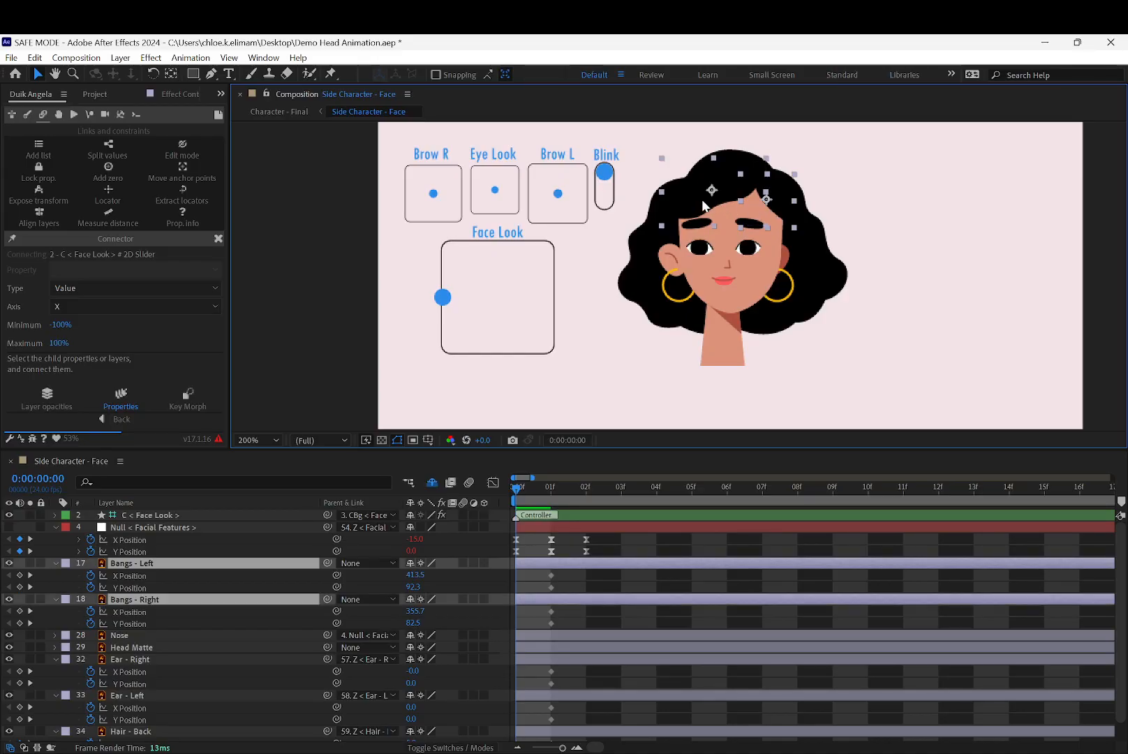
key("shift+Left")
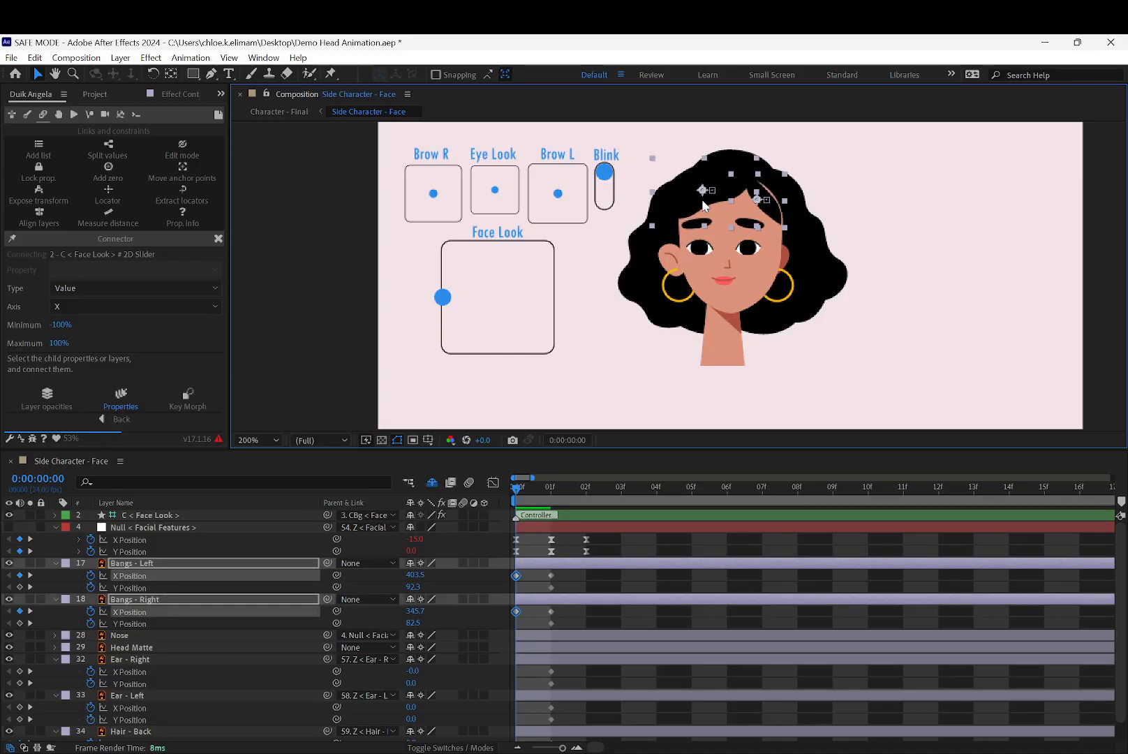
key("Right")
key("Right")
key("Right")
key("Right")
key("Right")
key("Left")
key("Left")
key("Left")
key("Left")
key("Left")
key("Left")
key("Left")
key("Left")
key("Left")
key("Left")
key("Left")
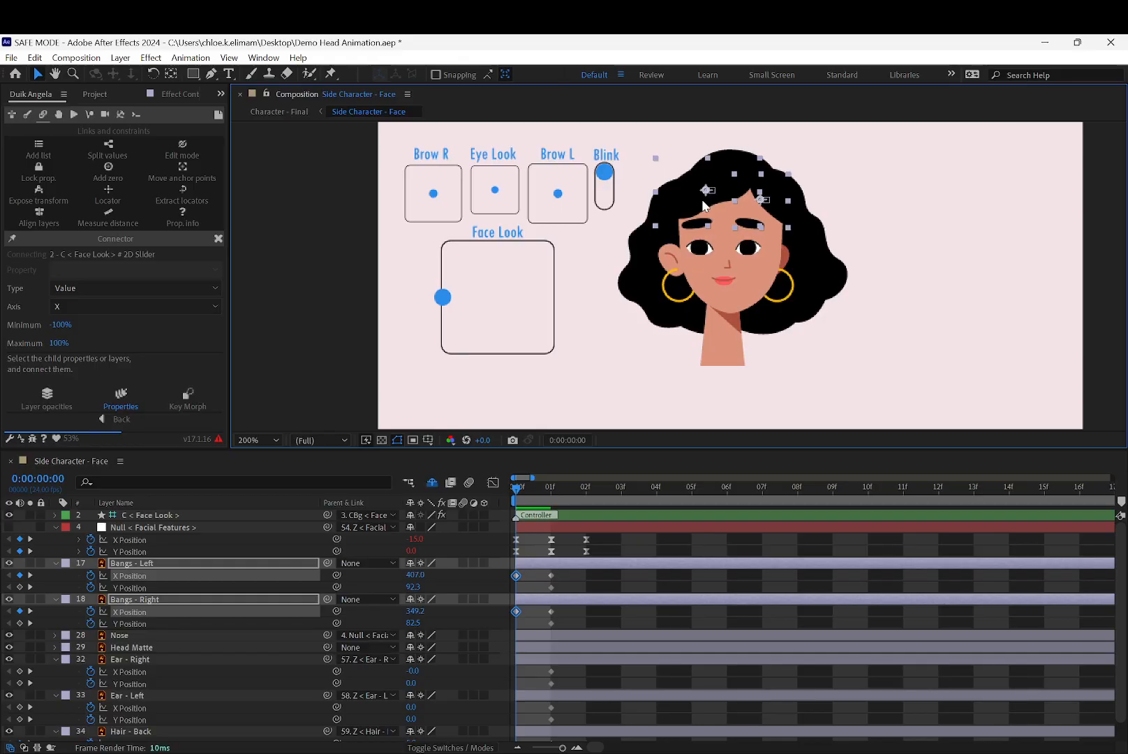
key("Right")
key("Right")
key("Right")
key("Right")
key("Right")
key("Right")
key("Right")
key("Right")
key("Right")
key("Right")
key("Right")
key("Right")
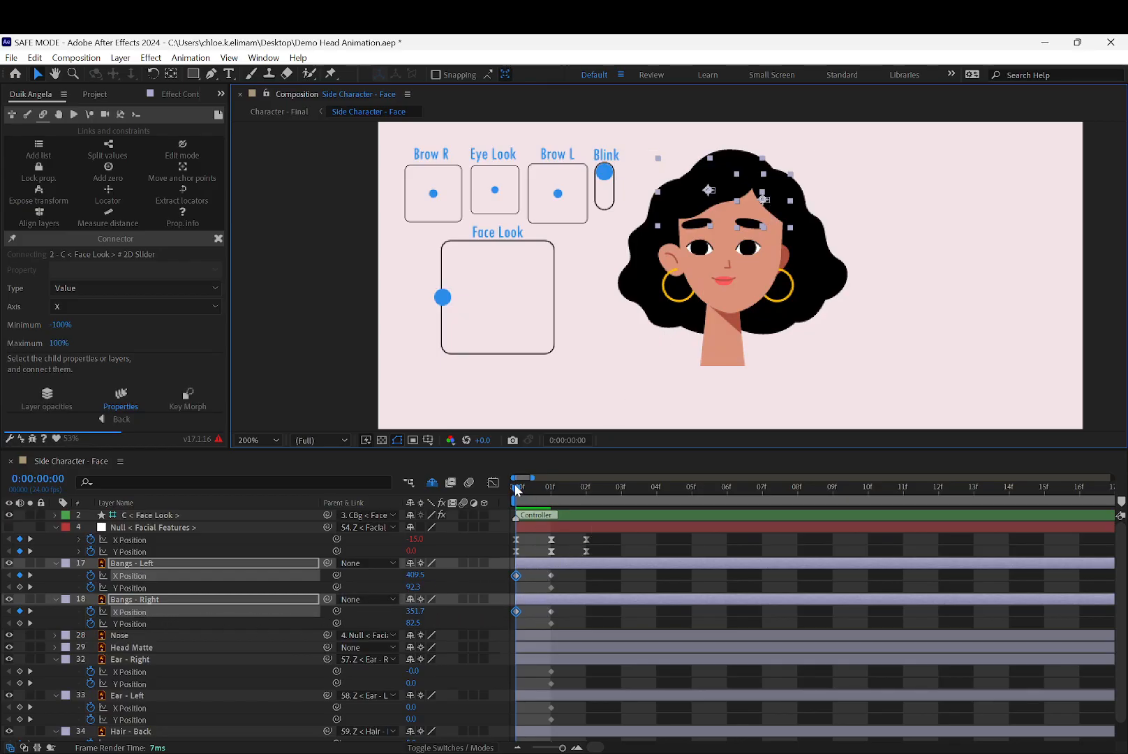
Try other horizontal offsets for both bangs layers at frame 0, and delete their frame 0 X Position keyframes.
left_click(586, 487)
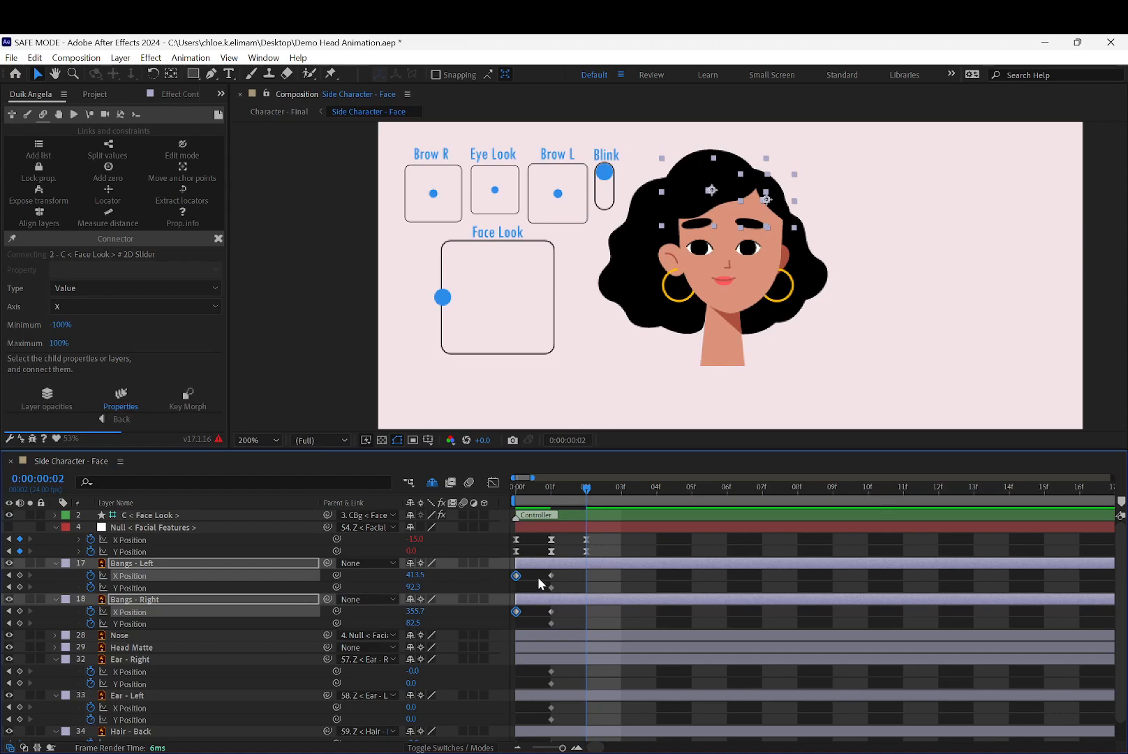
key("Home")
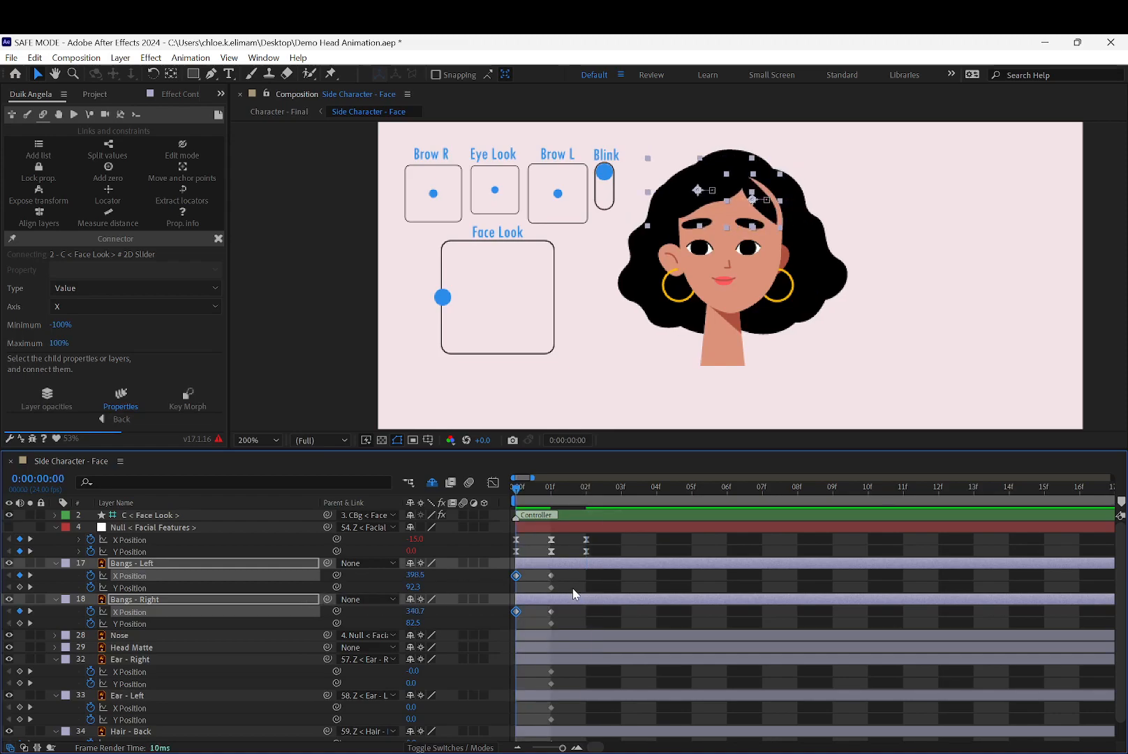
key("Left")
key("Left")
key("Left")
key("Left")
key("shift+Right")
key("shift+Right")
key("Right")
key("Right")
key("Right")
key("Delete")
left_click(546, 567)
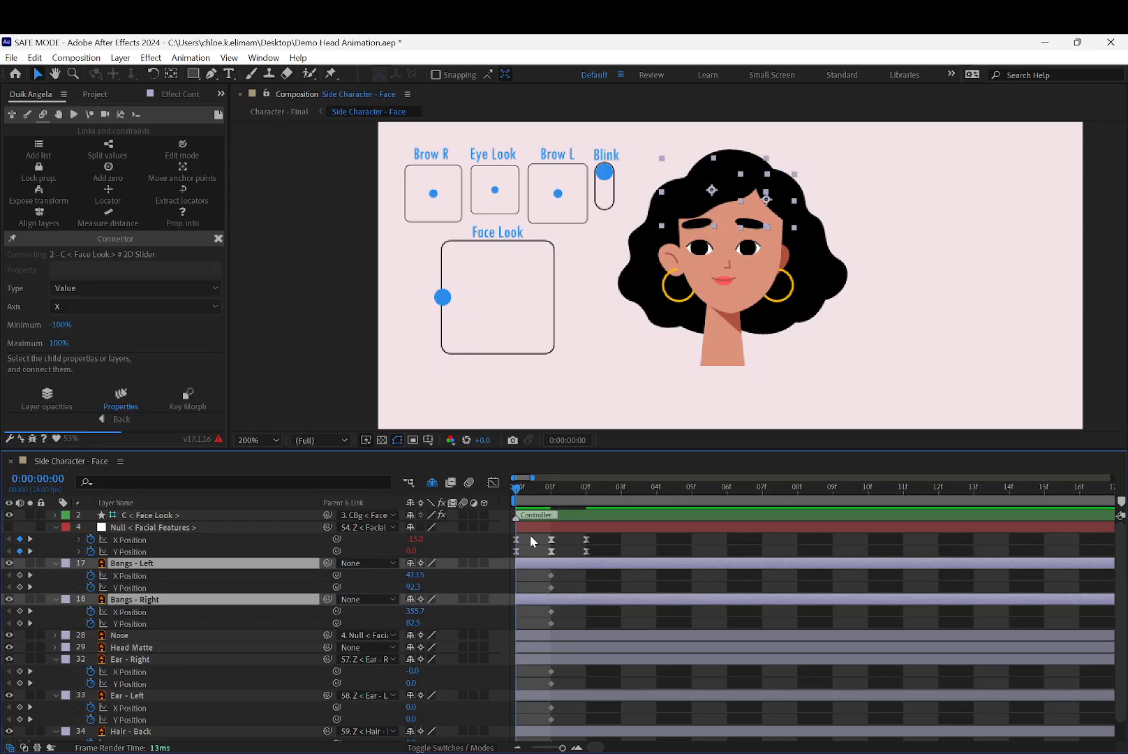
At frame 1, select the position keyframes of Bangs - Left and Bangs - Right and add zero layers to both.
left_click(549, 488)
left_click(565, 588)
left_click_drag(565, 588, 570, 629)
left_click(121, 398)
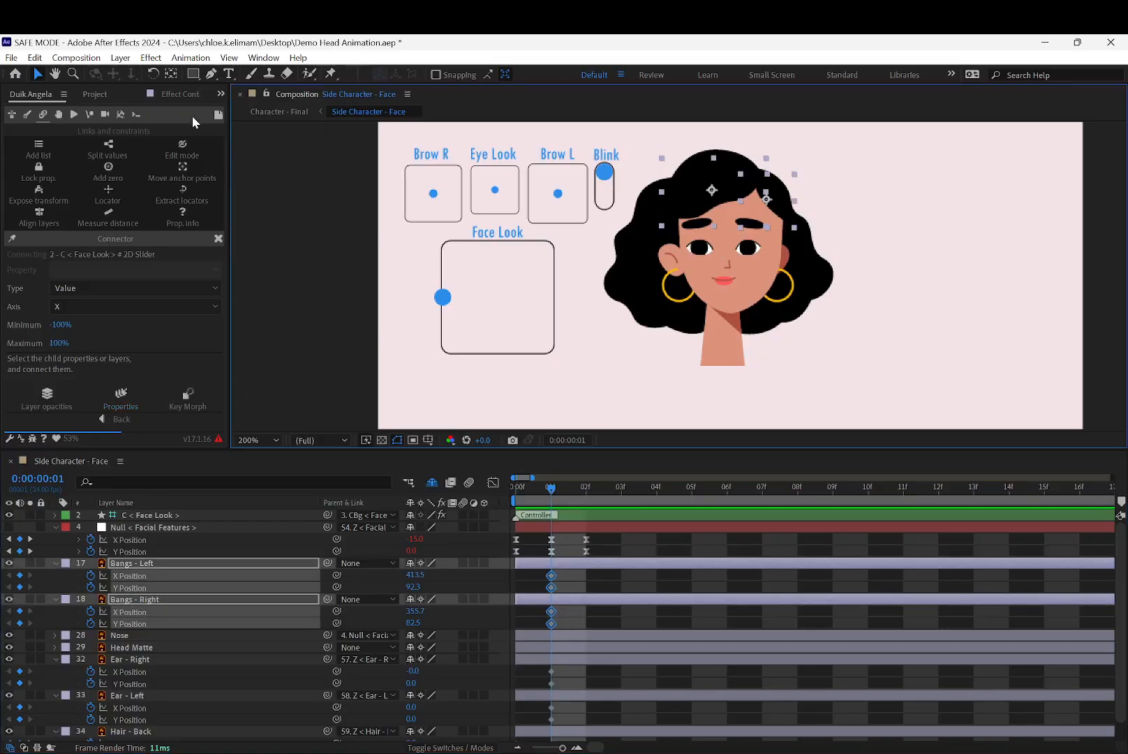
left_click(110, 168)
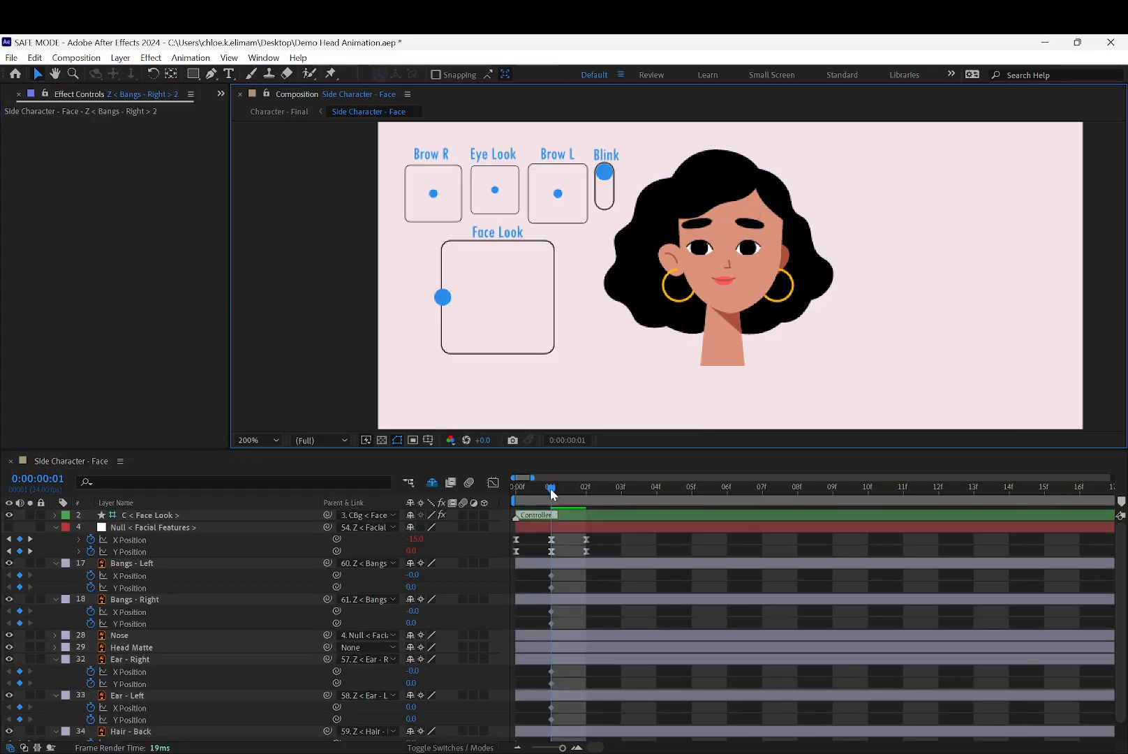
Go to frame 0 and set the X Position of both bangs layers to -2.
left_click_drag(550, 487, 504, 490)
left_click(412, 575)
left_click(414, 611)
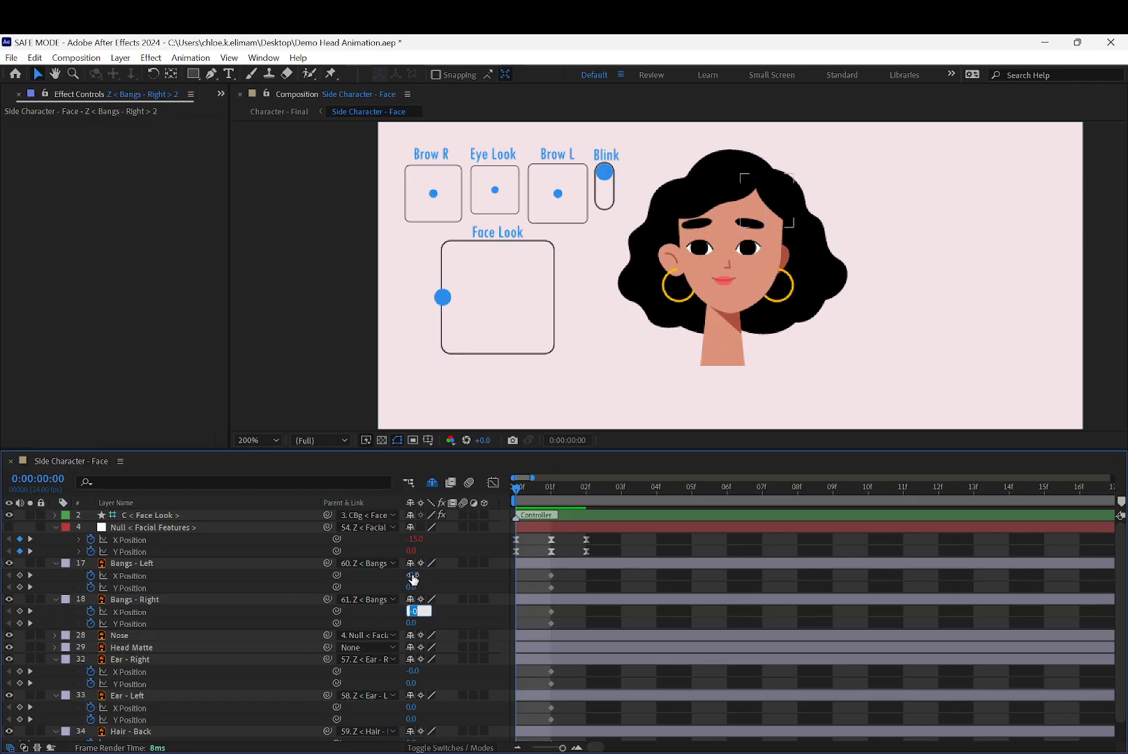
left_click(295, 575)
left_click(282, 612, "shift")
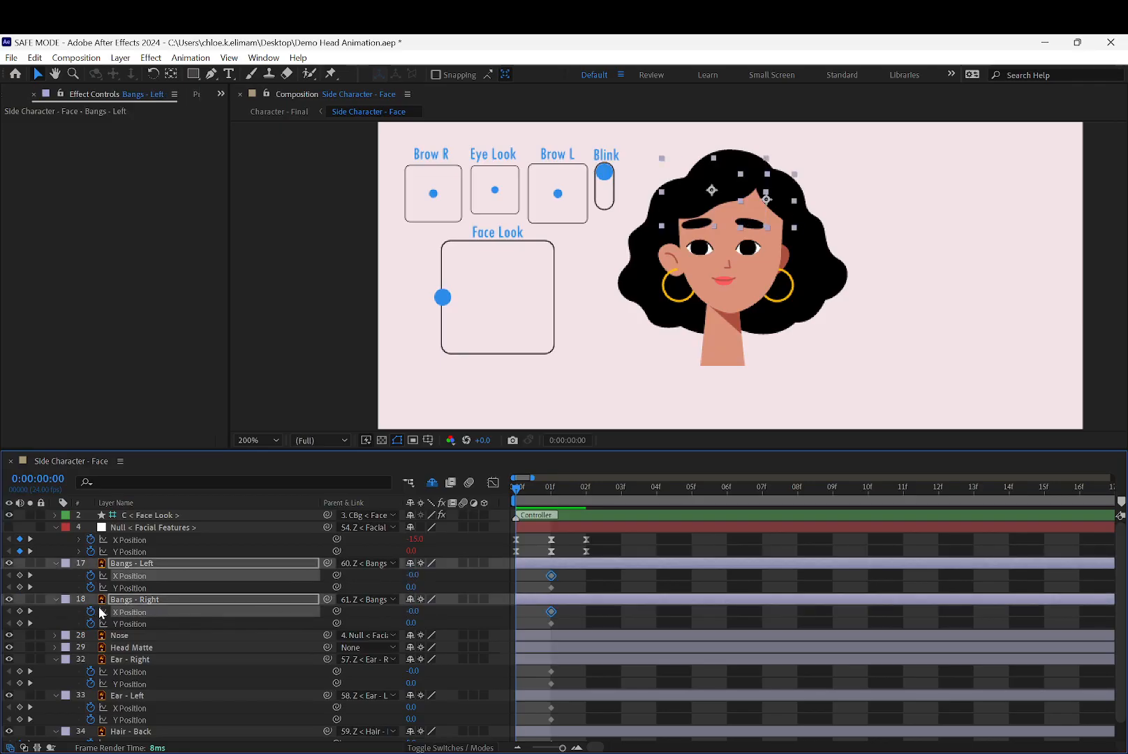
left_click_drag(414, 574, 419, 579)
left_click(411, 575)
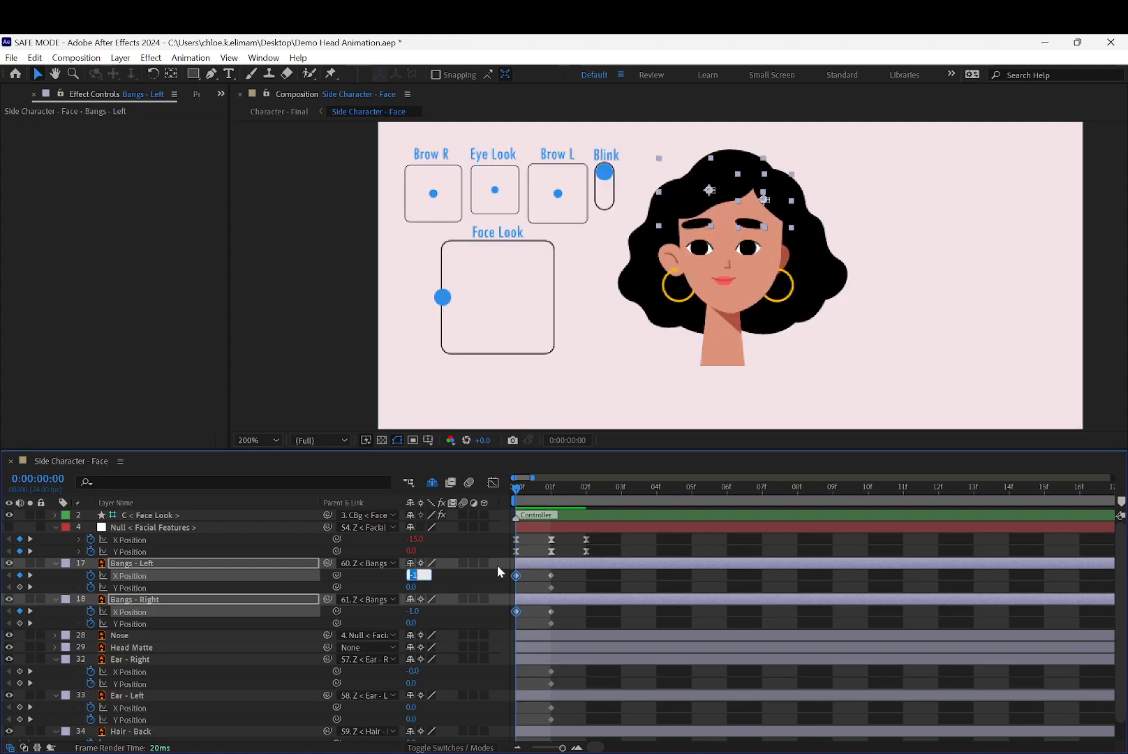
type("-2")
key("Return")
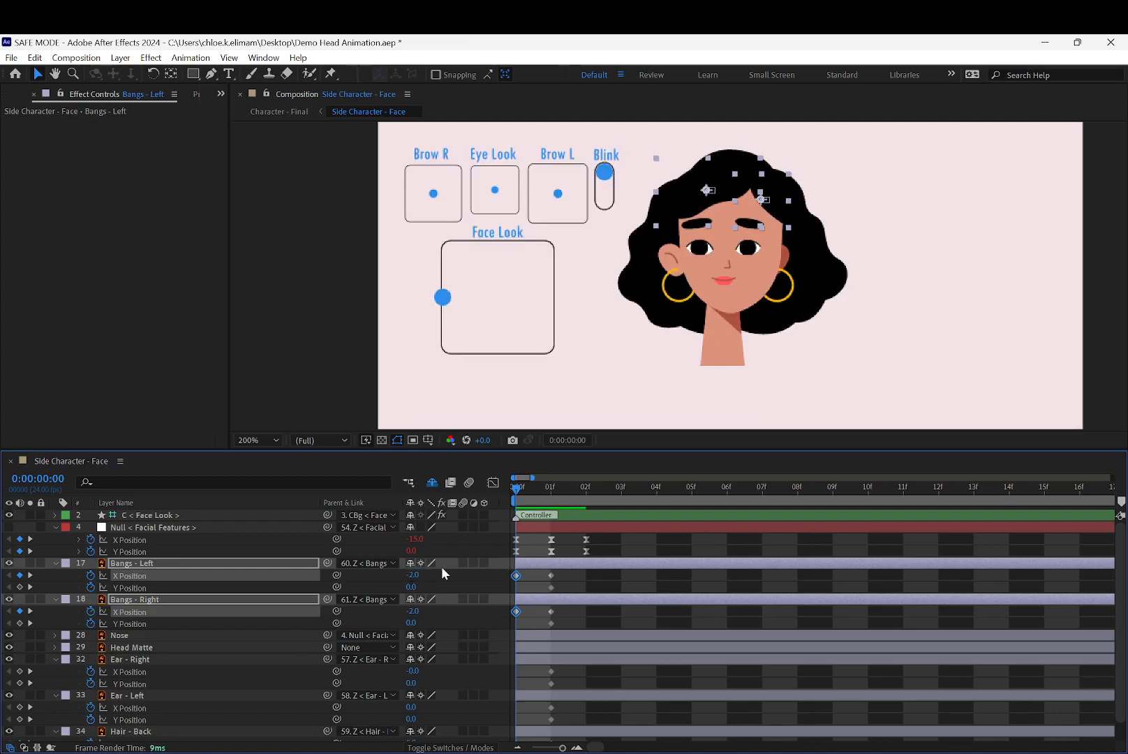
Try X Position values of -5 and -3 for both bangs layers at frame 0, and return them to -2.
type("-5")
key("Return")
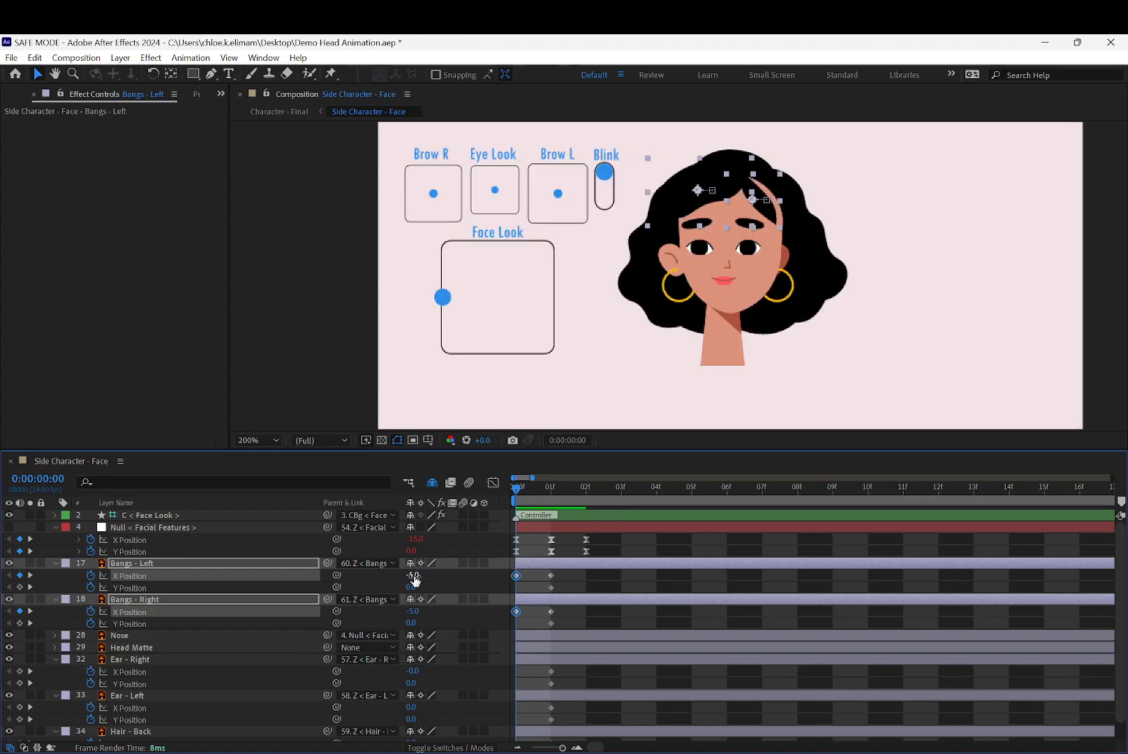
left_click(413, 575)
type("-3")
key("Return")
left_click(413, 575)
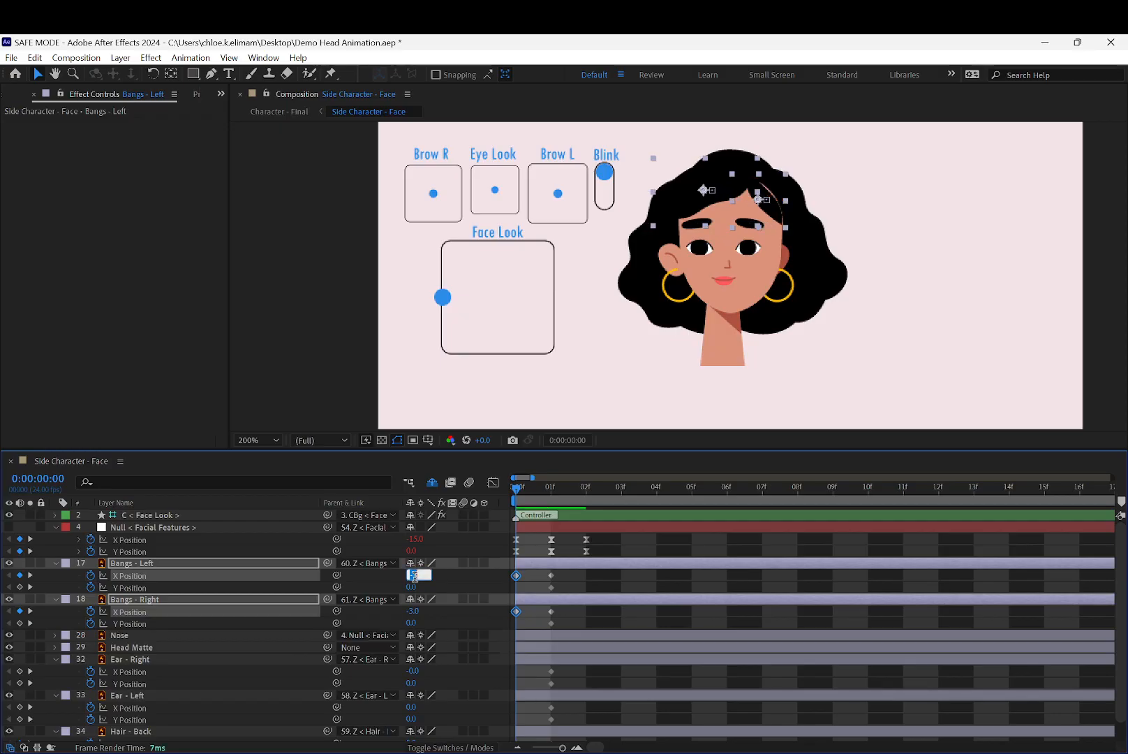
type("-2")
key("Return")
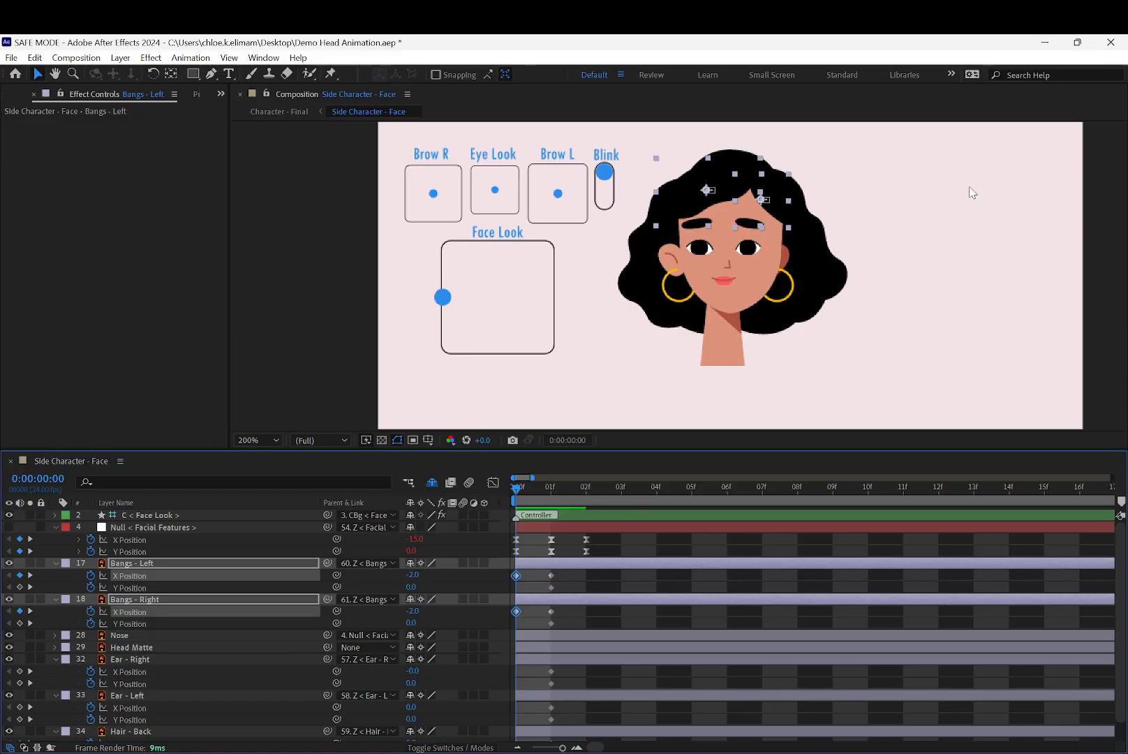
Go to frame 2 and set the X Position of Bangs - Left and Bangs - Right to 2.
left_click_drag(517, 496, 585, 488)
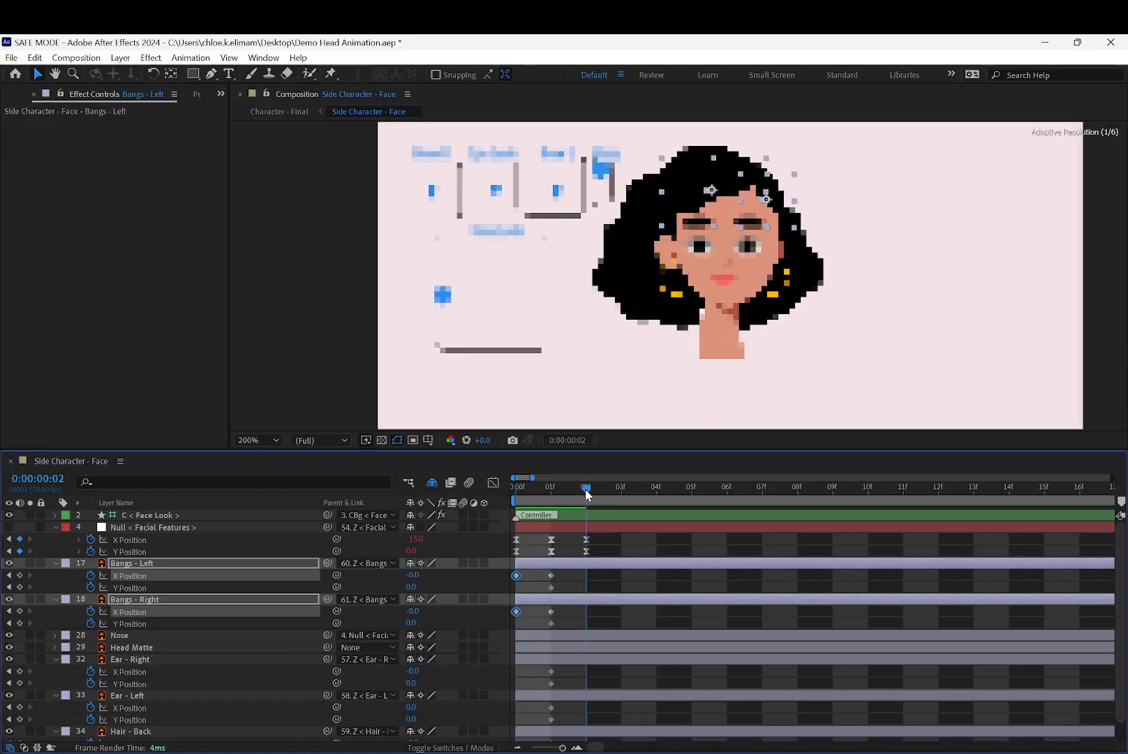
left_click(411, 575)
key("Return")
left_click(412, 610)
left_click(447, 366)
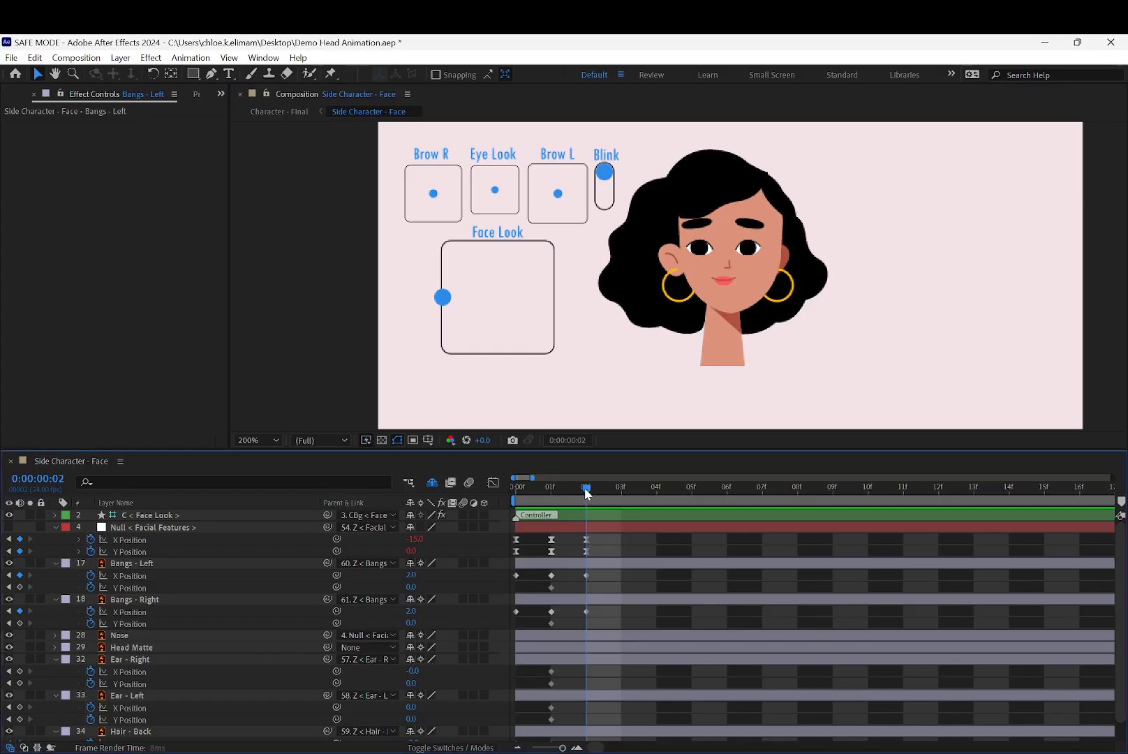
Check the head turn with the Face Look controller at the right edge of its box, and recenter it at frame 1.
left_click_drag(443, 297, 550, 300)
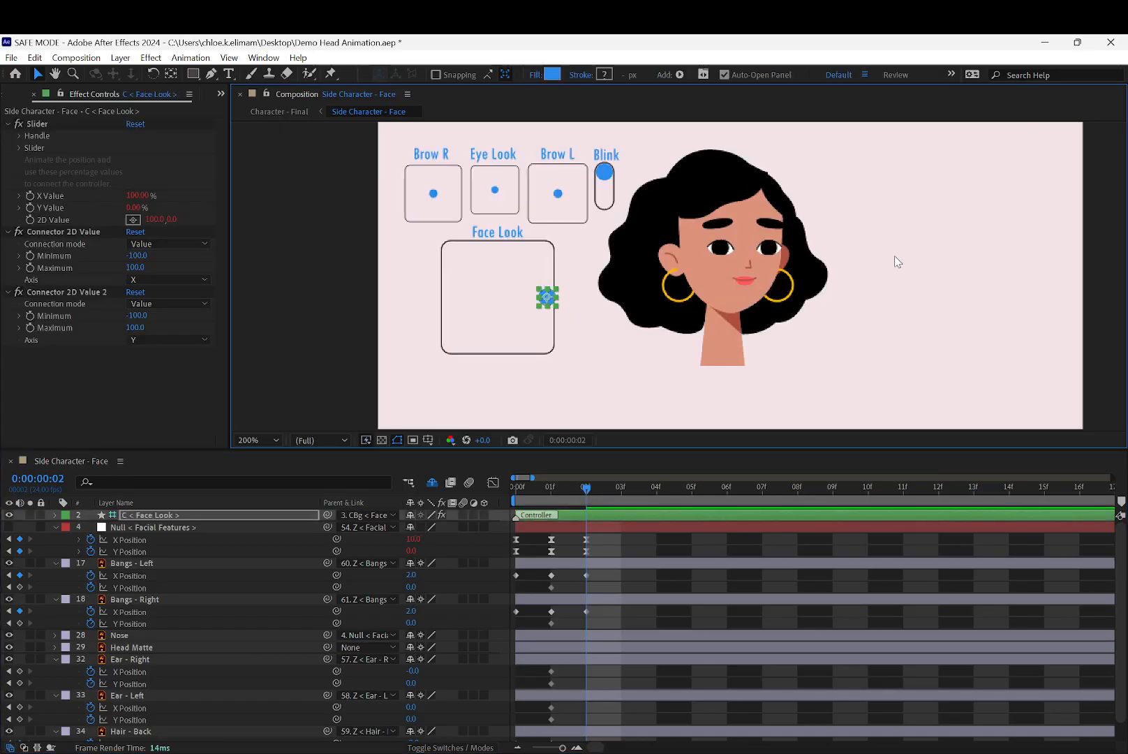
left_click(895, 260)
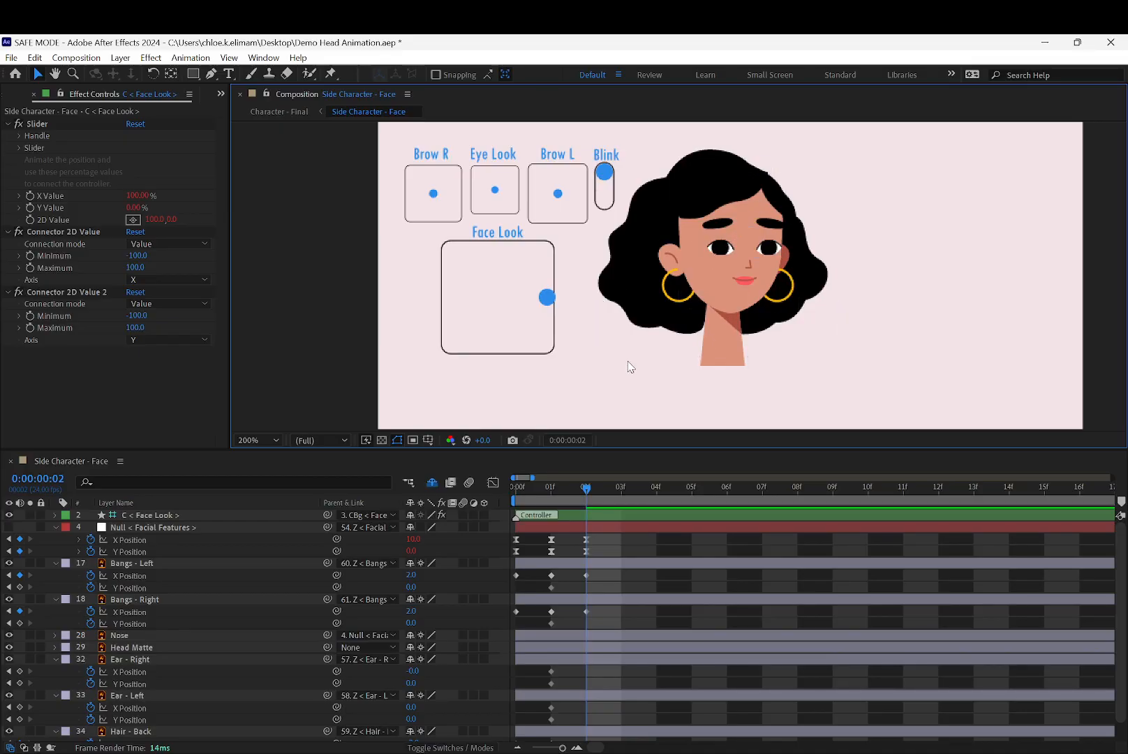
left_click_drag(586, 492, 553, 492)
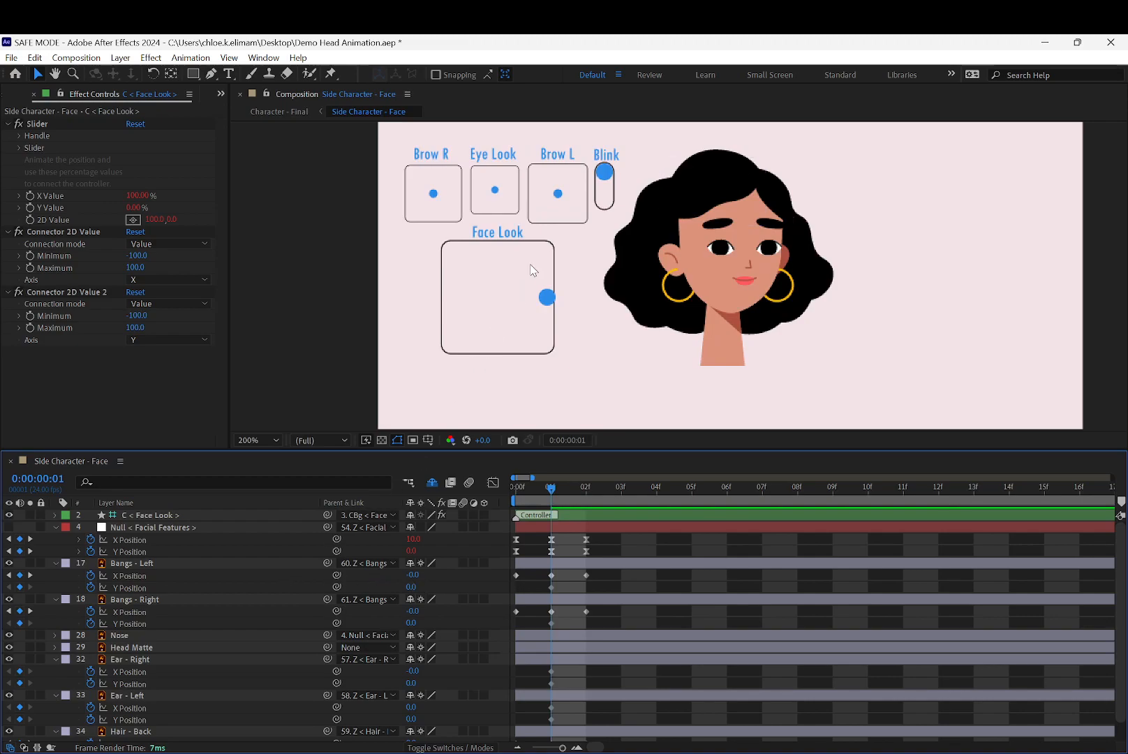
left_click_drag(547, 298, 496, 301)
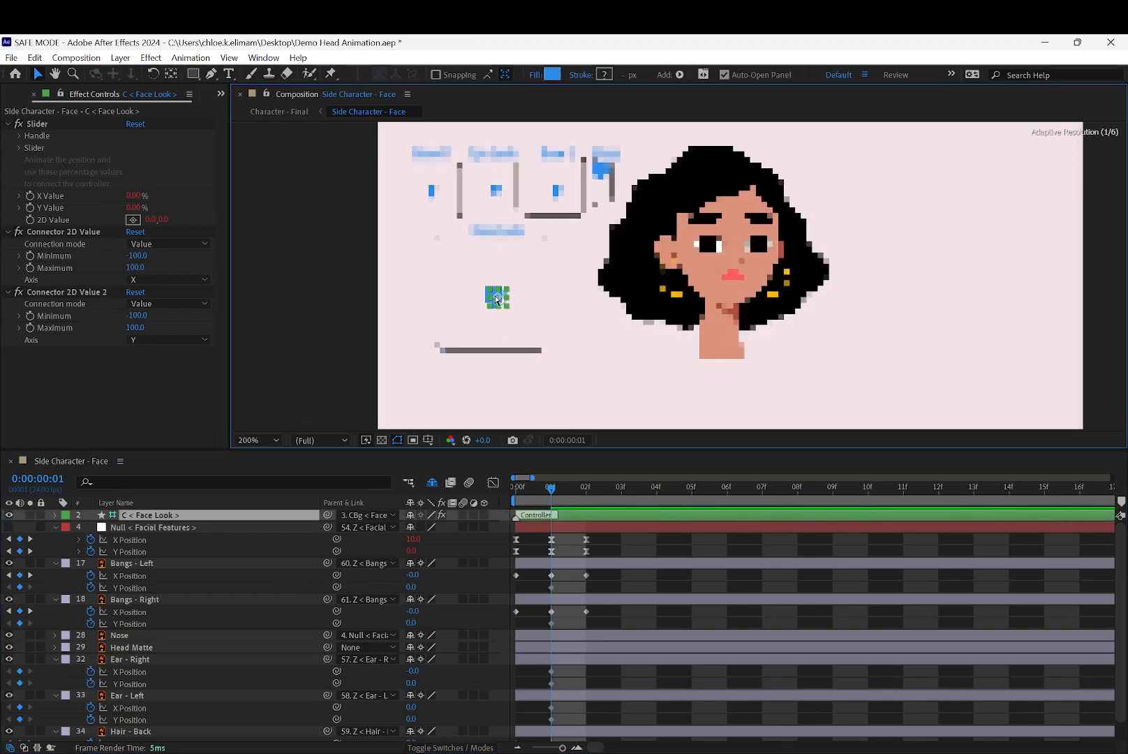
left_click(573, 323)
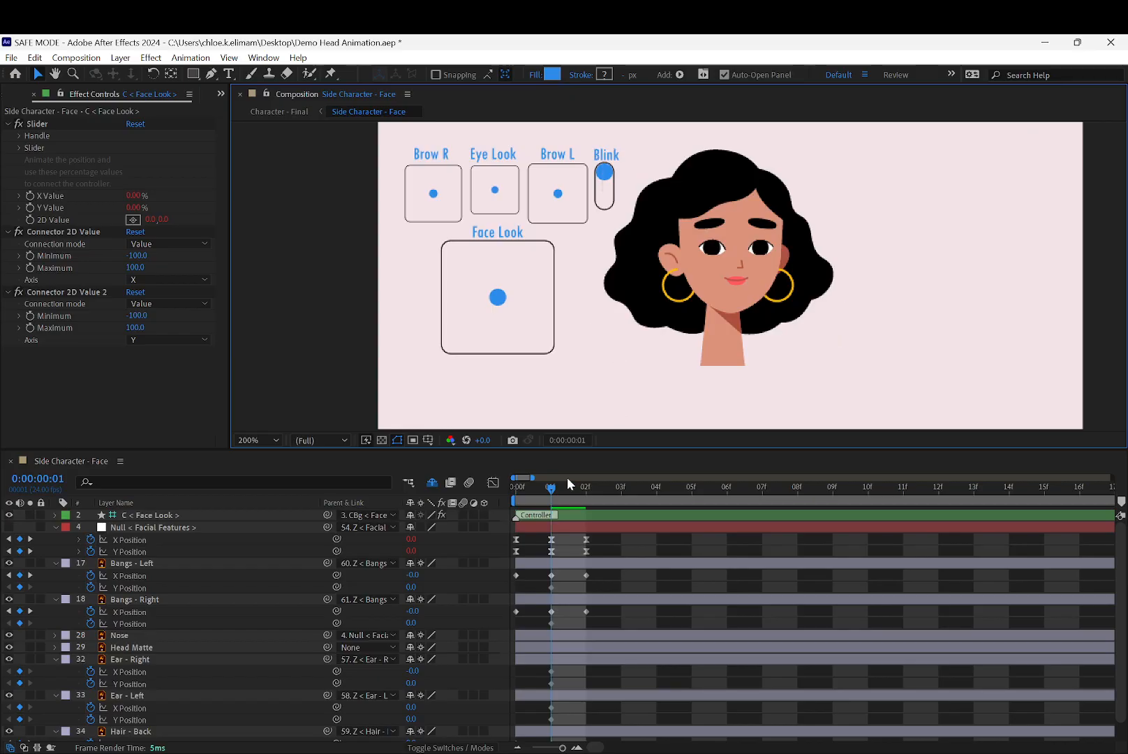
Connect the X Position of both bangs layers to the Face Look slider's X axis with the Duik connector.
left_click(202, 579)
left_click(168, 612, "ctrl")
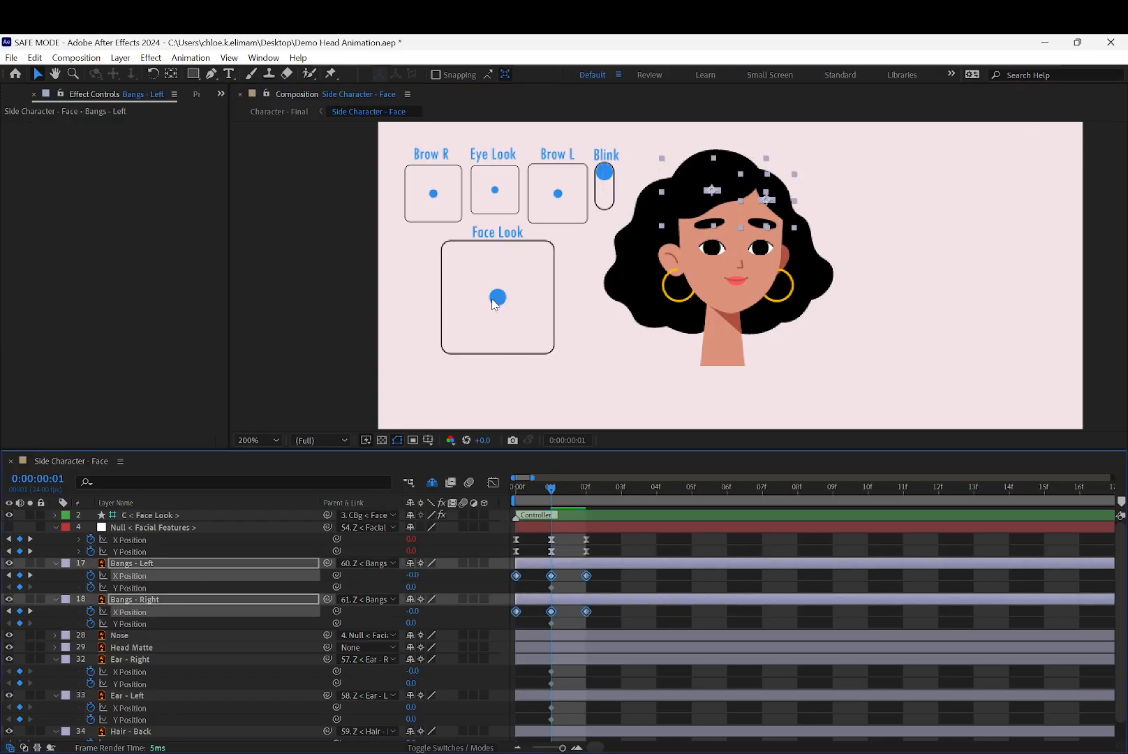
left_click(220, 93)
left_click(256, 114)
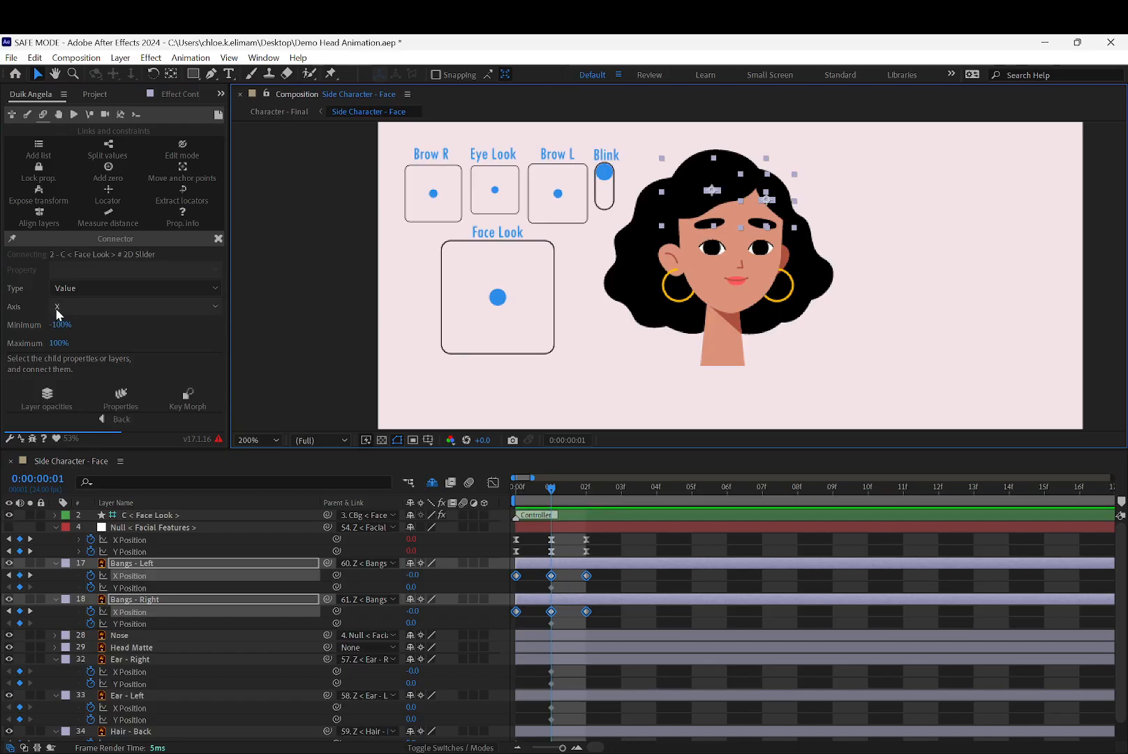
left_click(124, 395)
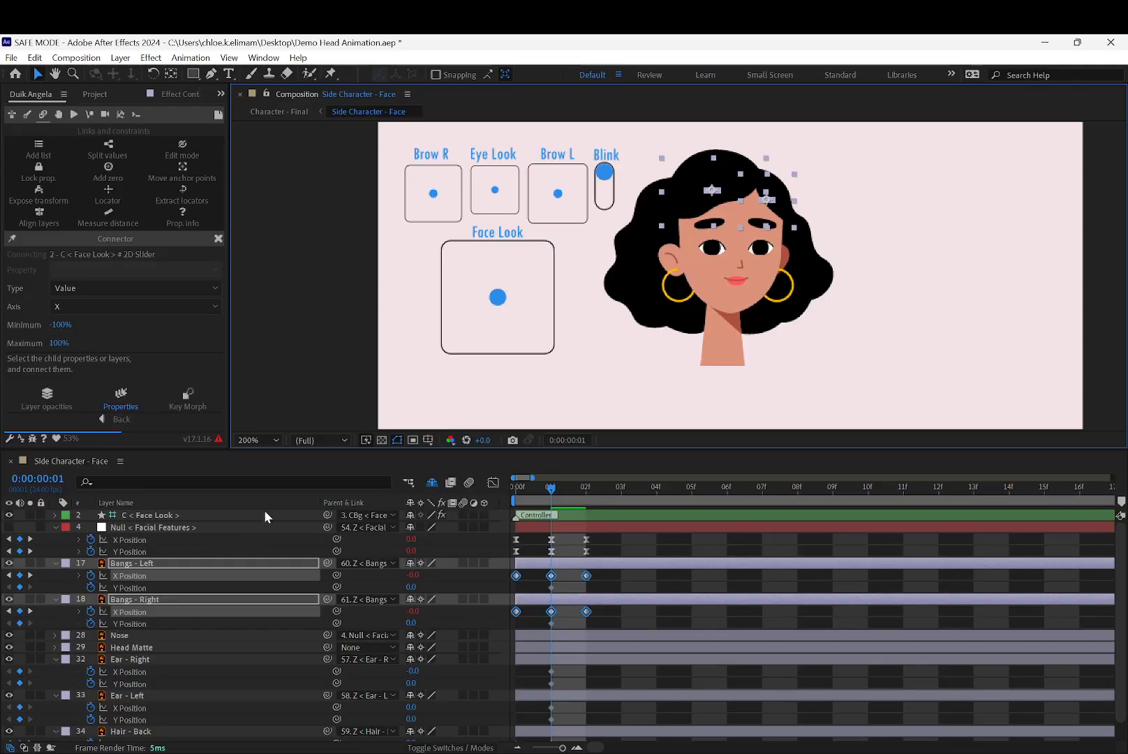
left_click(391, 314)
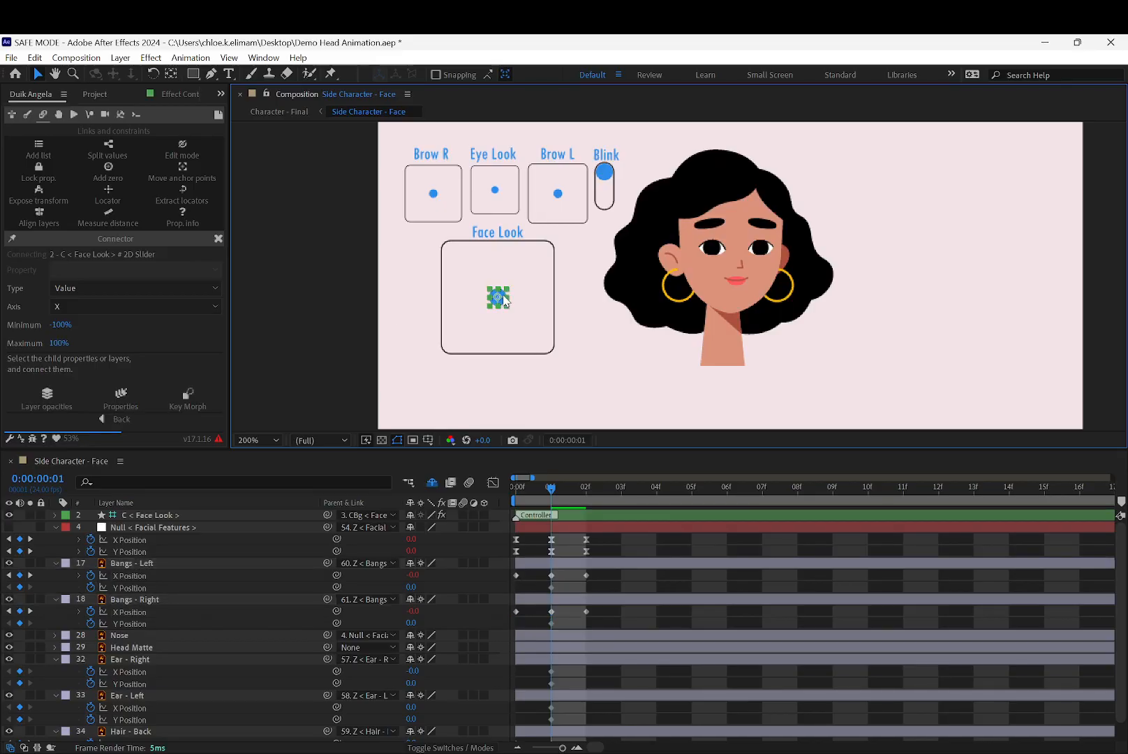
Test the bangs' horizontal motion by moving the Face Look controller to both sides, and undo the moves.
left_click(497, 296)
left_click_drag(495, 296, 472, 286)
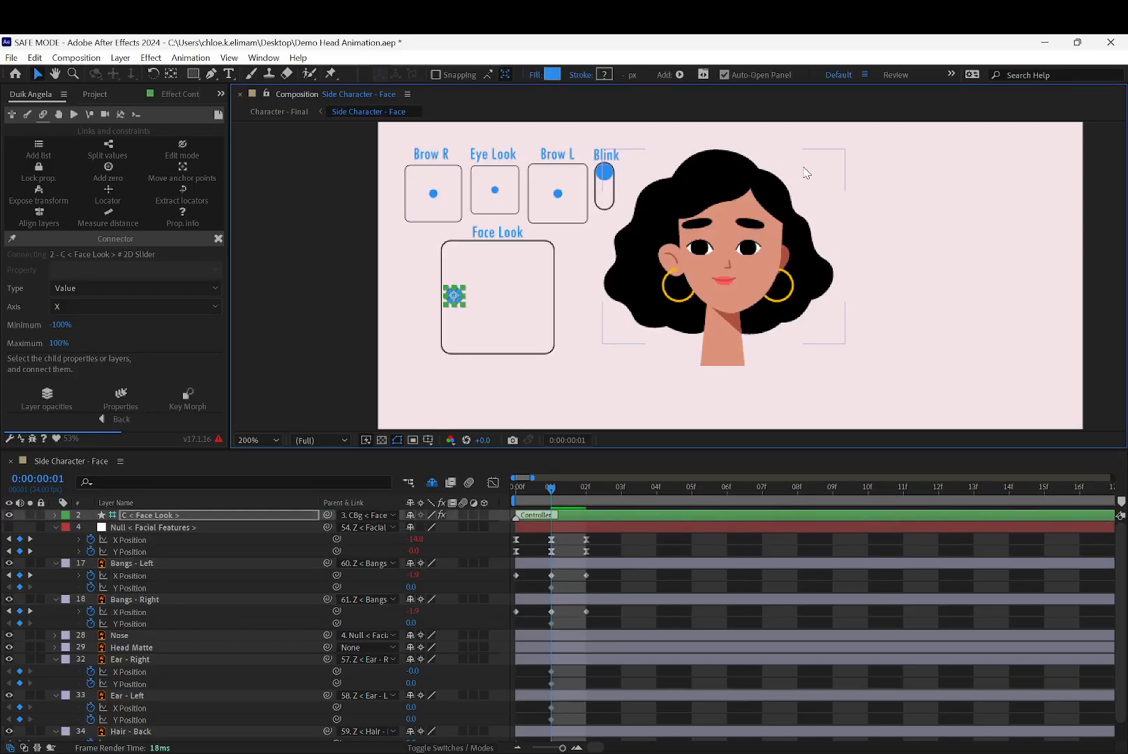
left_click(569, 337)
left_click(458, 298)
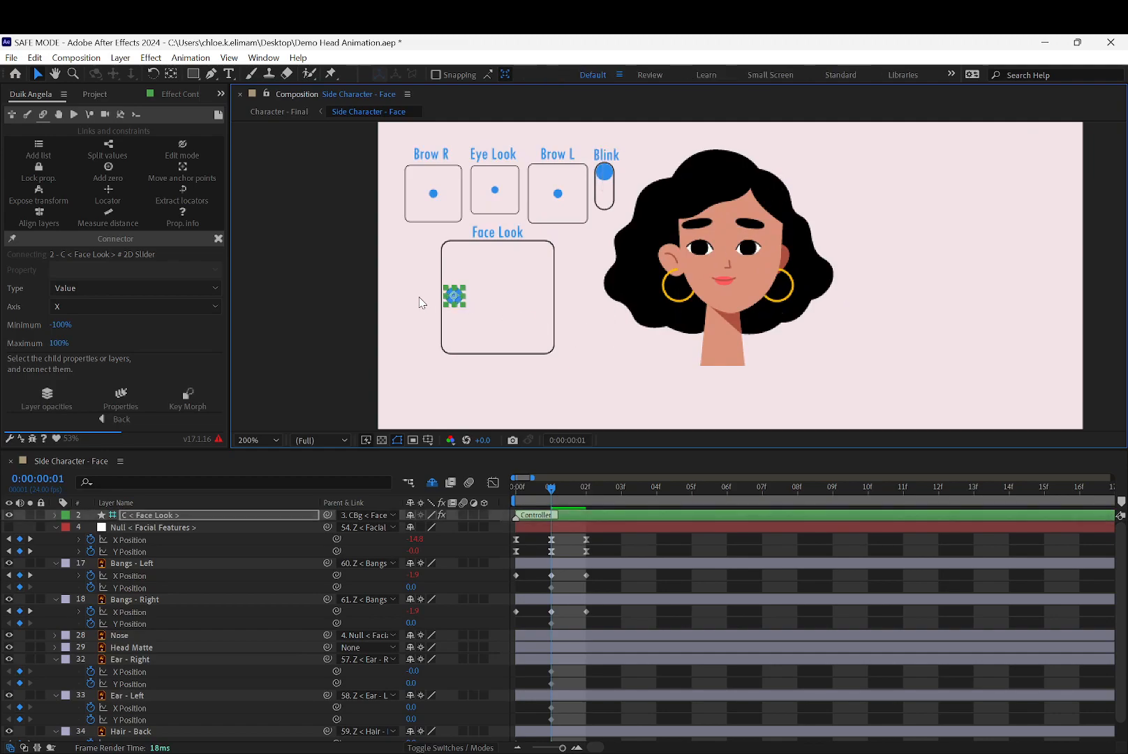
mouse_move(454, 296)
left_mouse_down()
mouse_move(428, 297)
mouse_move(568, 298)
left_mouse_up()
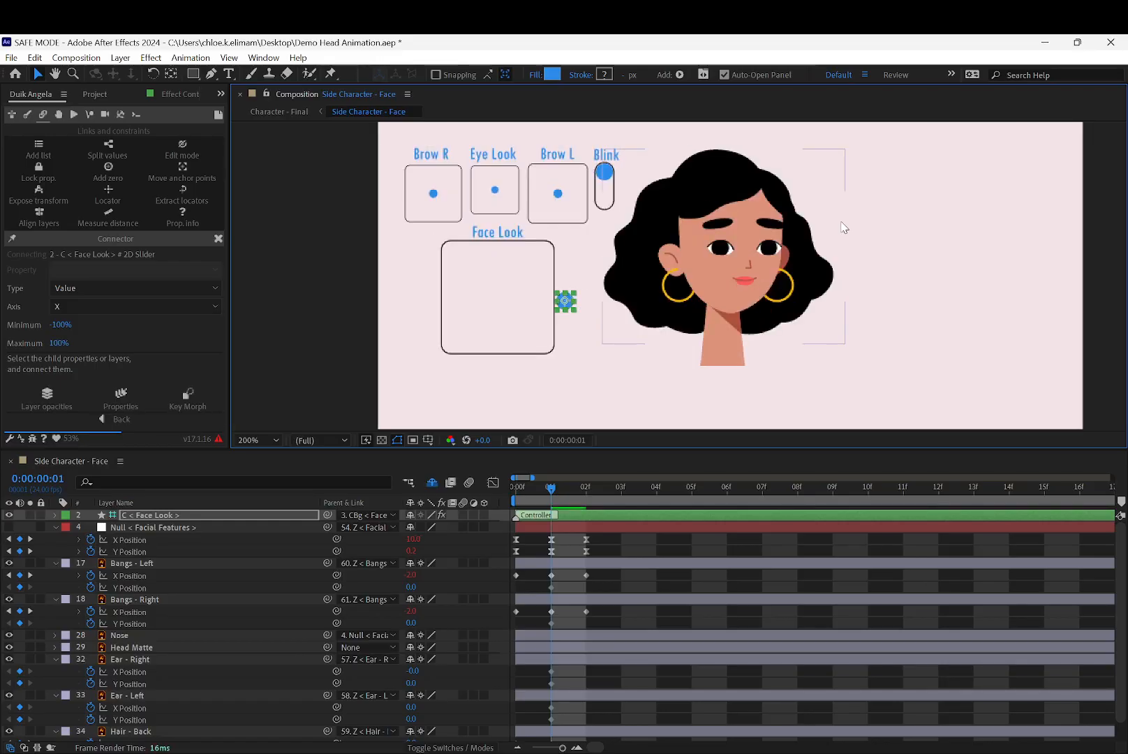
left_click(358, 345)
key("ctrl+z")
key("ctrl+z")
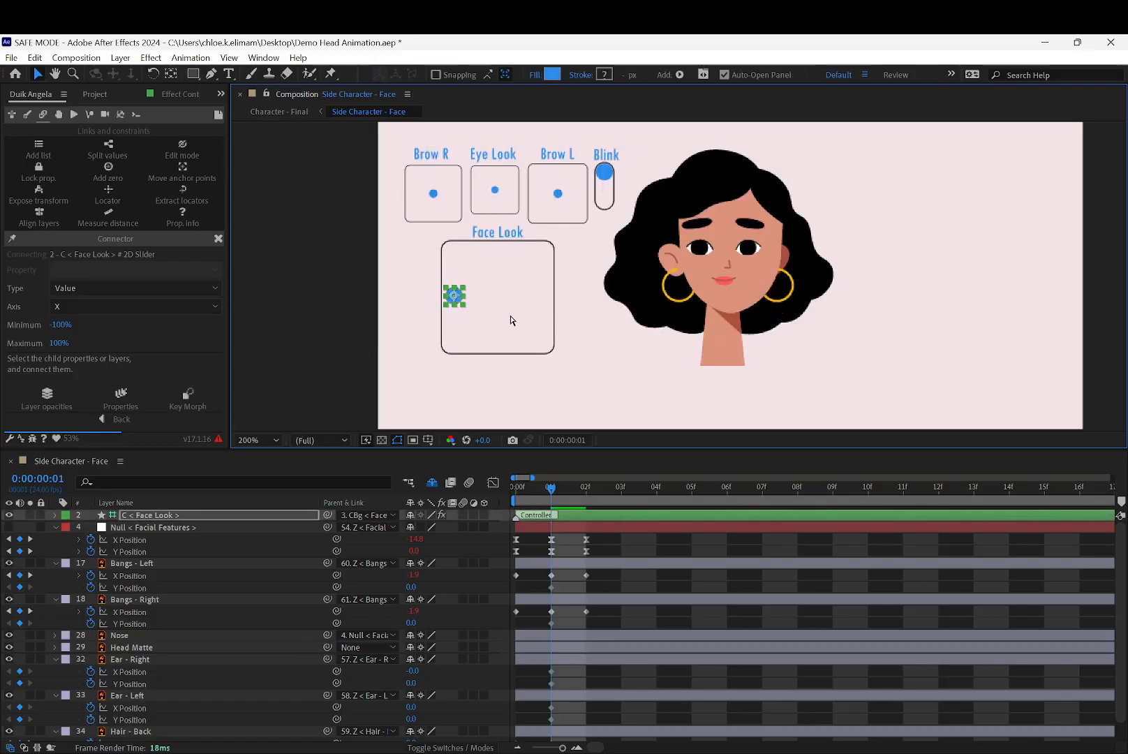
key("ctrl+z")
key("ctrl+z")
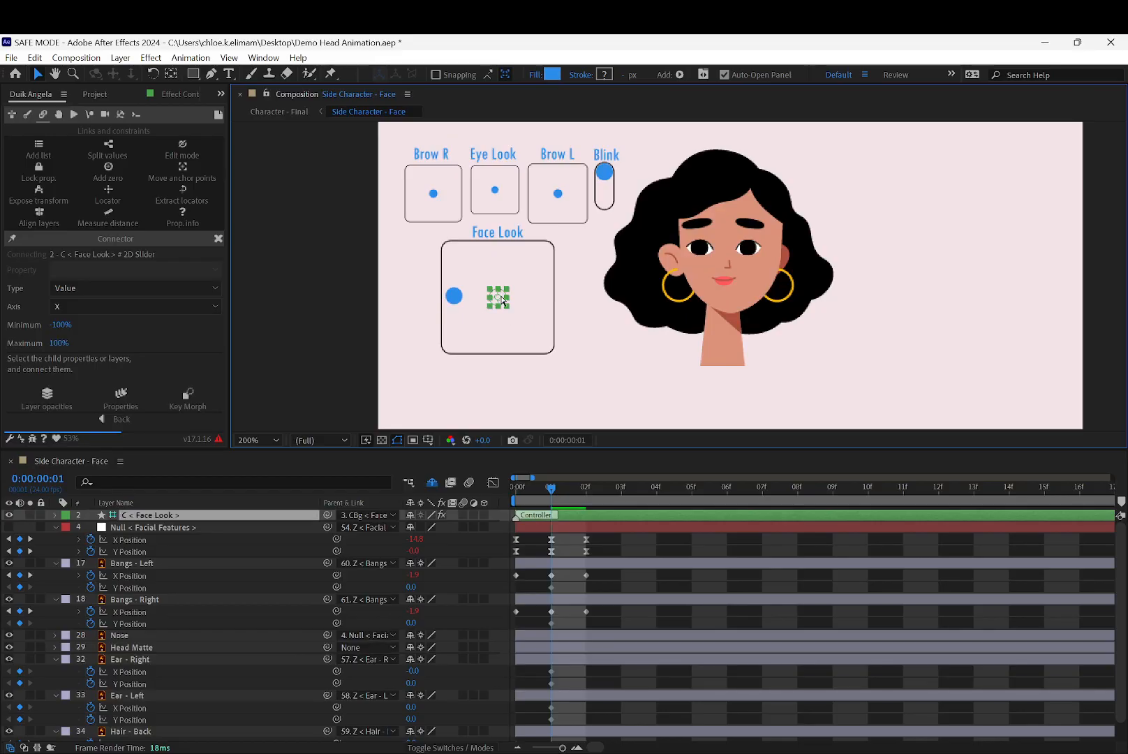
Set the connector axis to Y and, at frame 0, move the Face Look controller vertically to the top edge of its box.
left_click(96, 305)
left_click(90, 338)
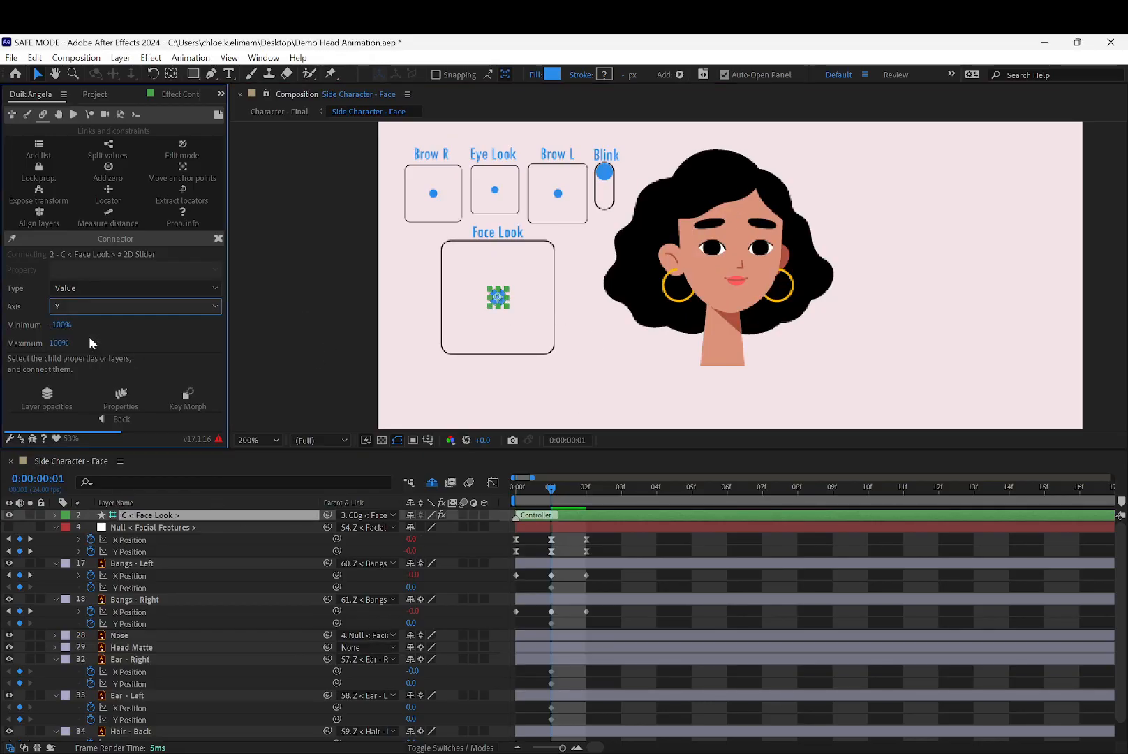
left_click(239, 587)
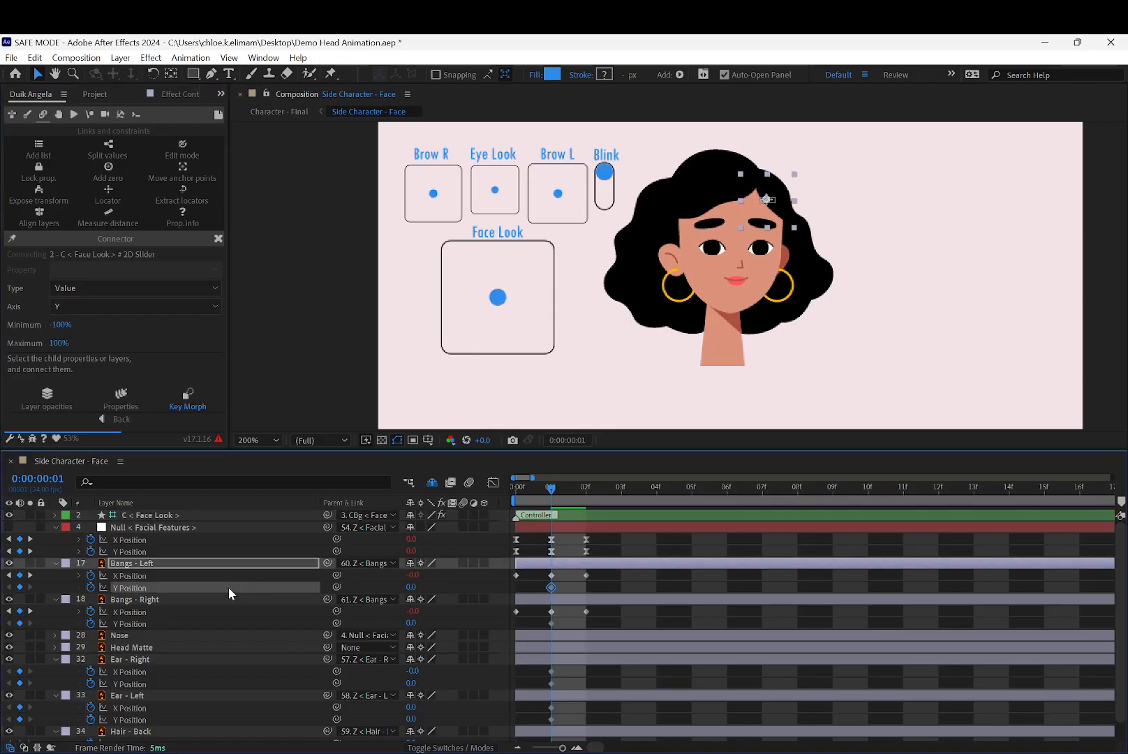
left_click(173, 624, "ctrl")
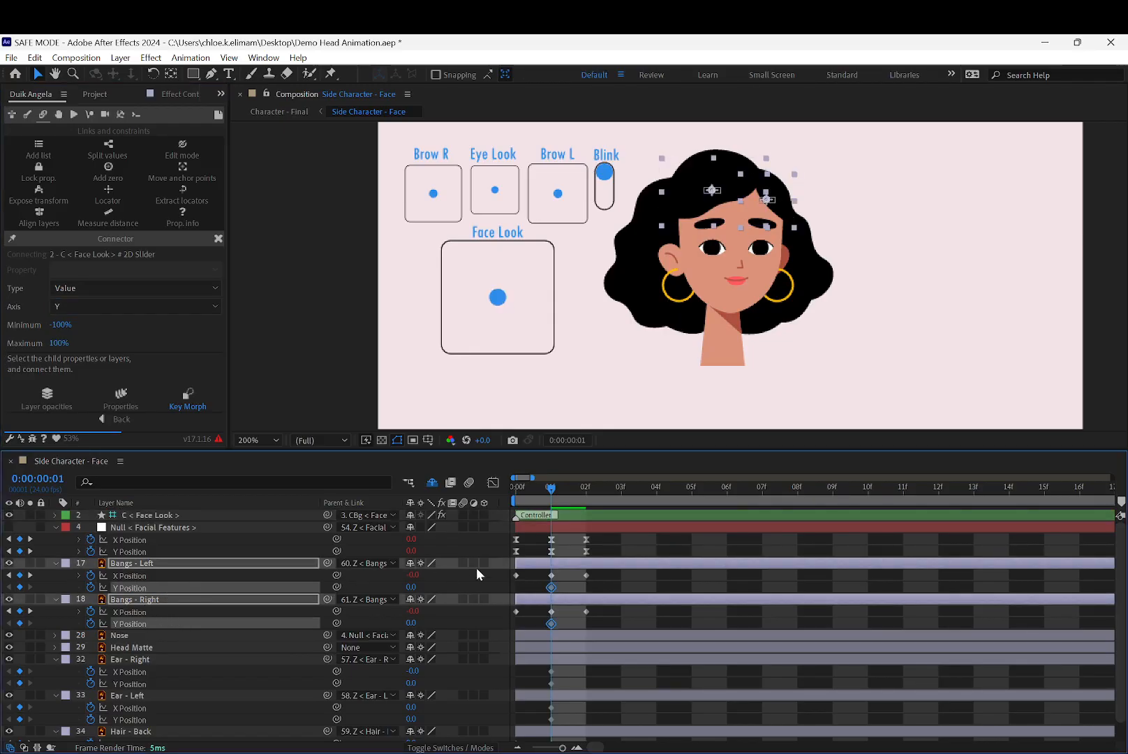
left_click_drag(551, 490, 516, 490)
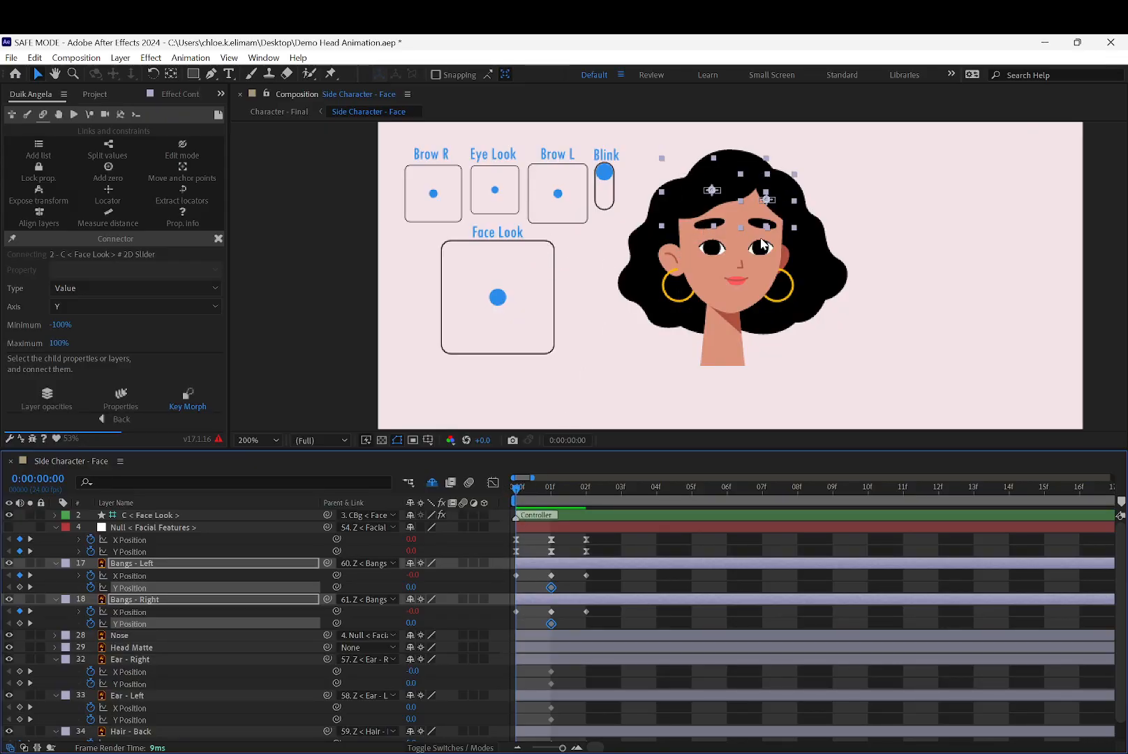
left_click_drag(498, 297, 497, 239)
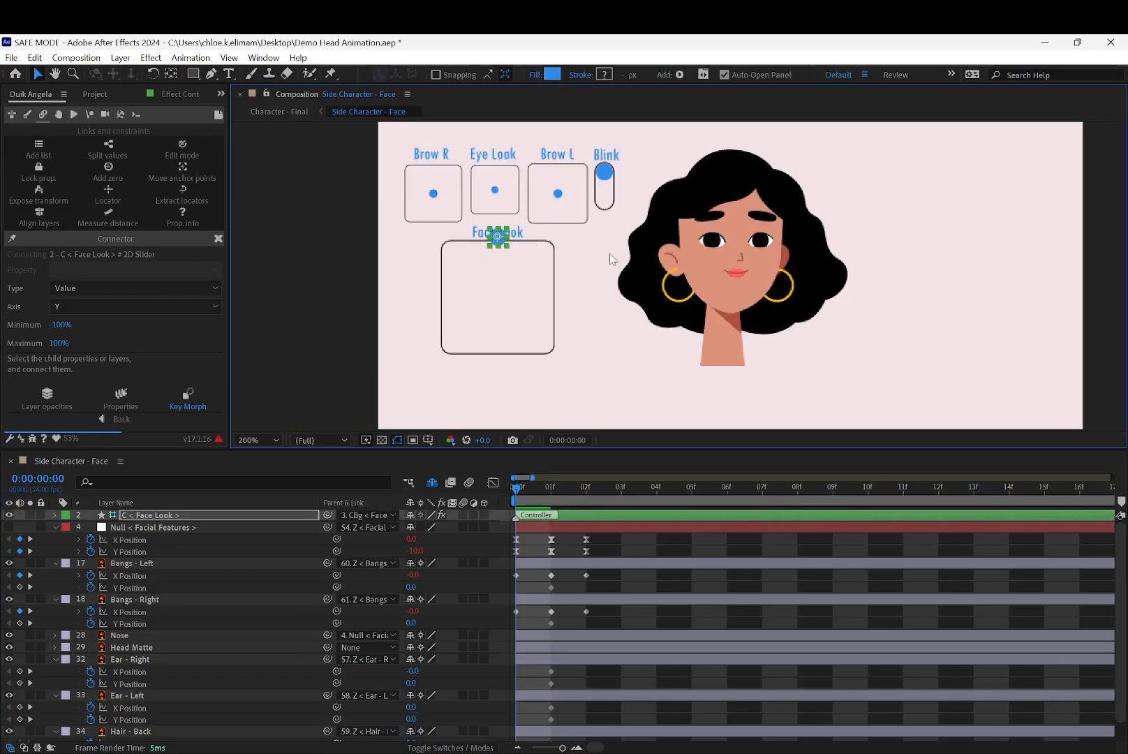
Nudge the Y Position of Bangs - Left and Bangs - Right upward to -3 at frame 0.
left_click(721, 196)
left_click(183, 623)
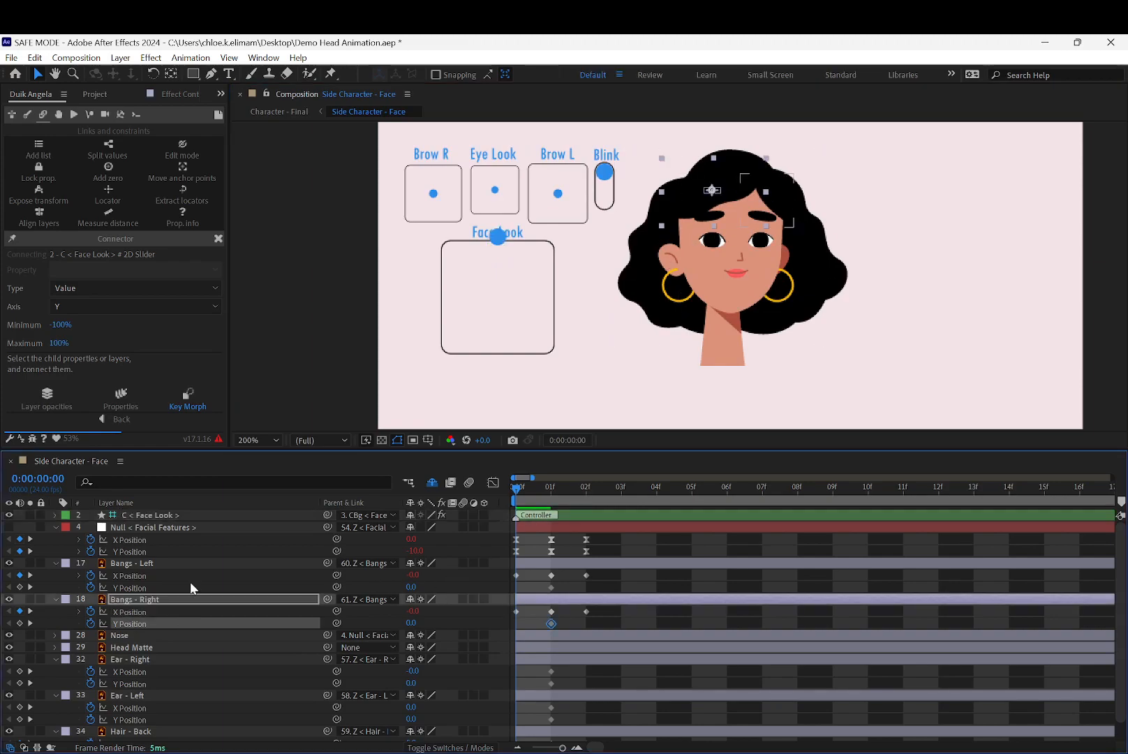
left_click(193, 588, "shift")
key("Up")
key("Up")
key("Up")
key("Up")
key("Up")
key("Up")
key("Up")
key("Up")
key("Up")
key("Up")
key("Up")
key("Down")
key("Down")
key("Down")
key("Down")
key("Down")
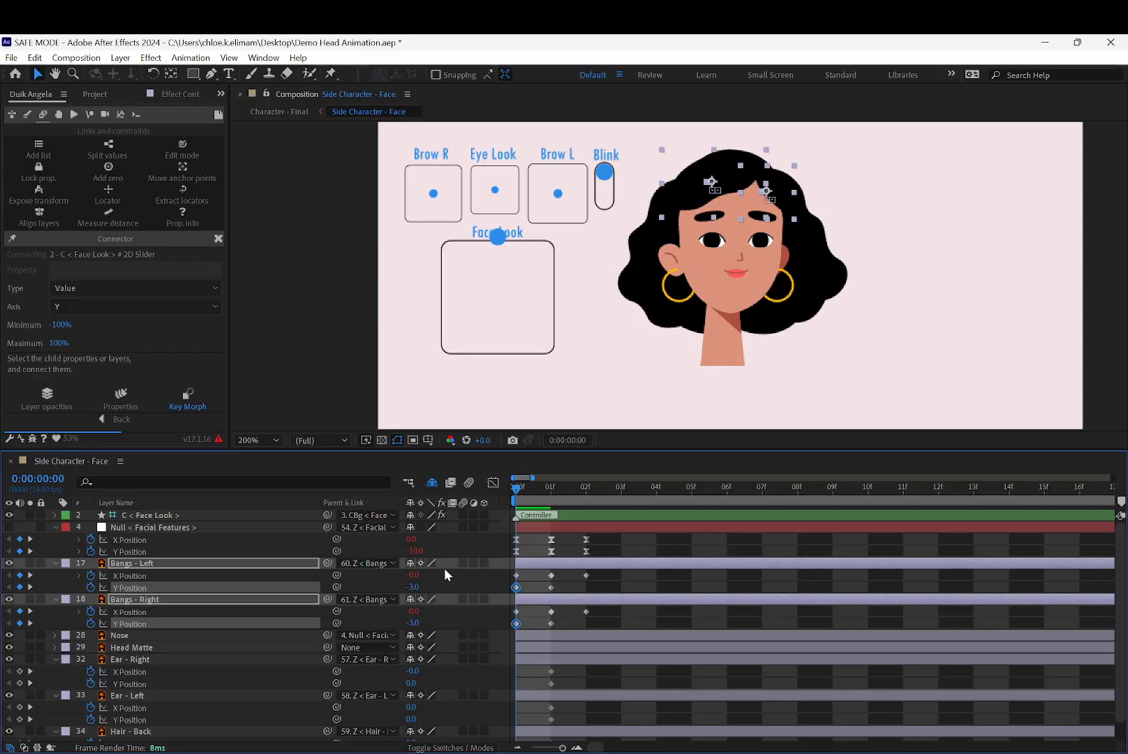
At frame 2, move the Face Look controller to the bottom edge of its box and set both bangs layers' Y Position to 3.
left_click_drag(514, 487, 584, 486)
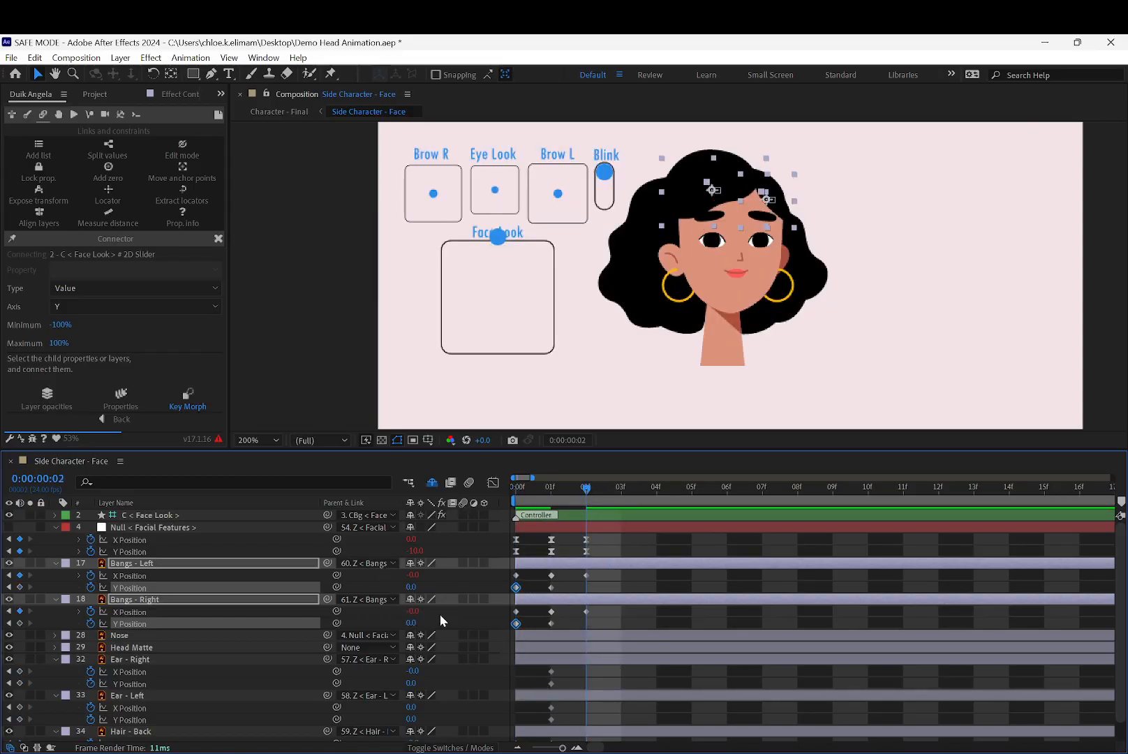
left_click(413, 622)
left_click_drag(499, 238, 495, 359)
left_click(411, 587)
type("3")
left_click(411, 622)
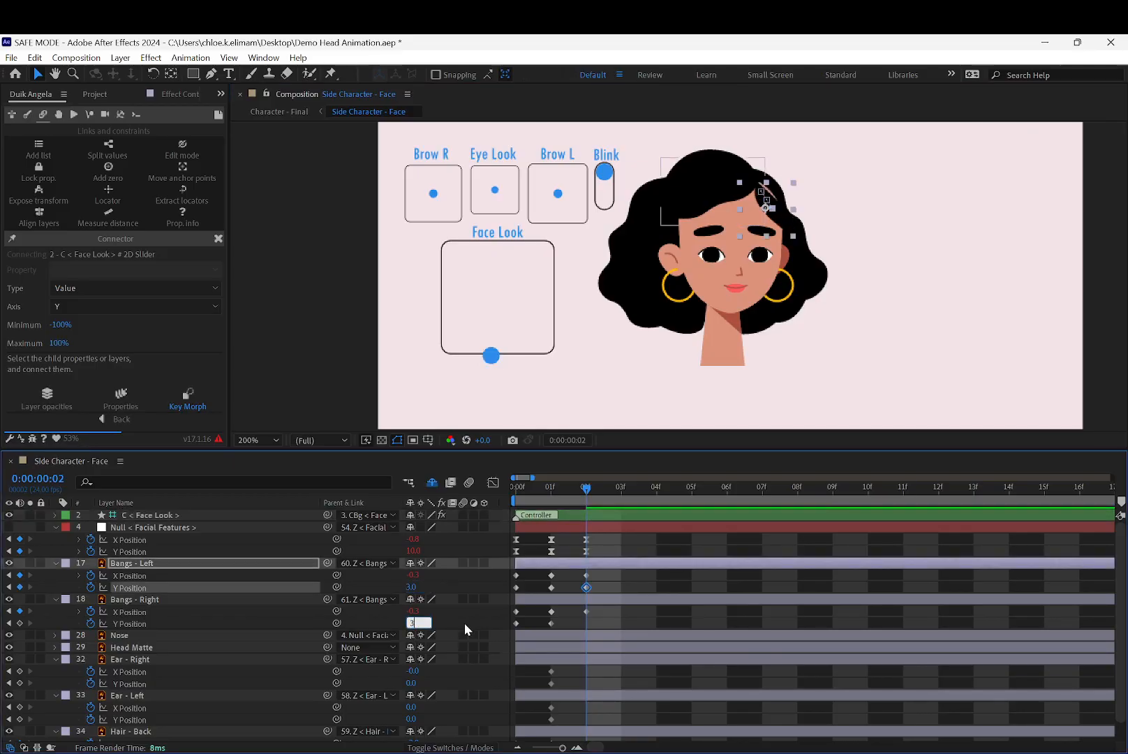
type("3")
key("Return")
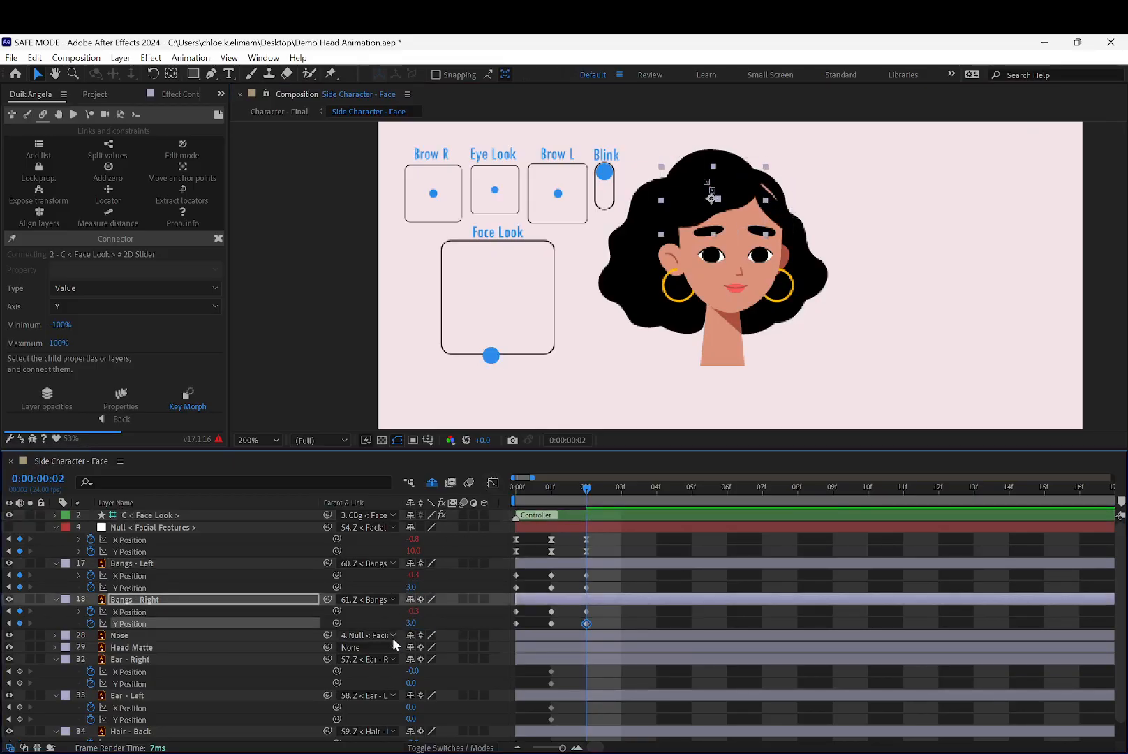
Try Y Position values of 2 and 1 for Bangs - Right at frame 2, and undo them.
left_click(768, 202)
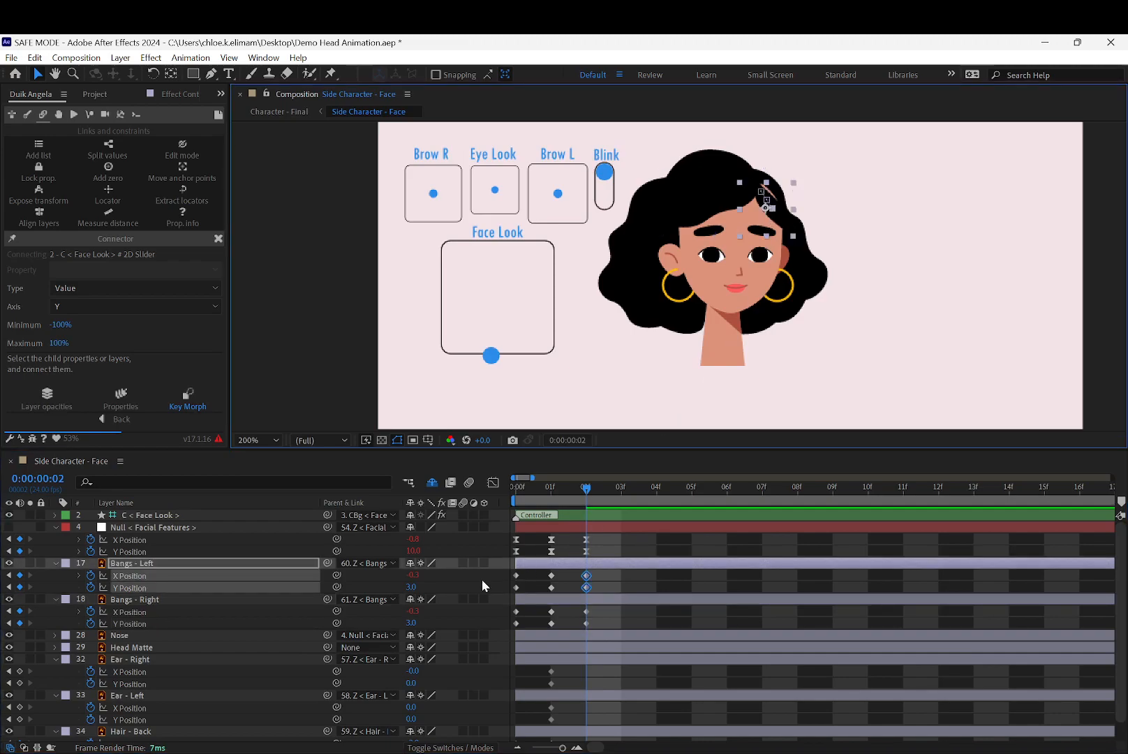
left_click(411, 622)
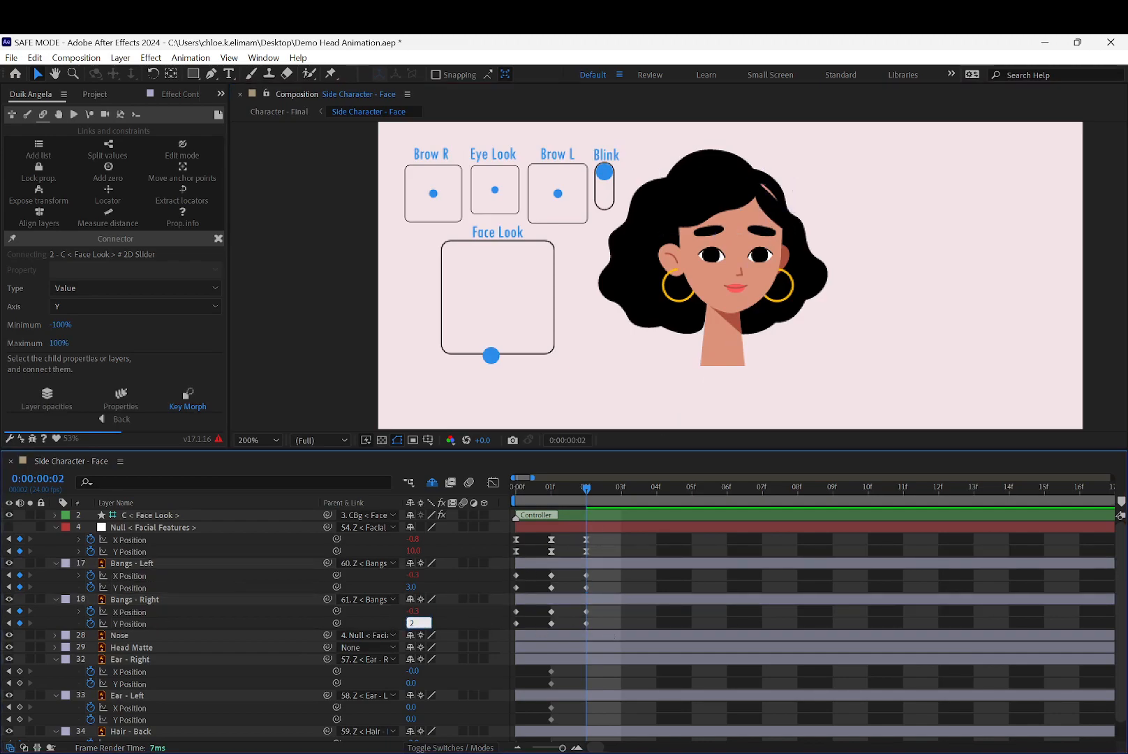
key("Return")
left_click(411, 622)
key("Return")
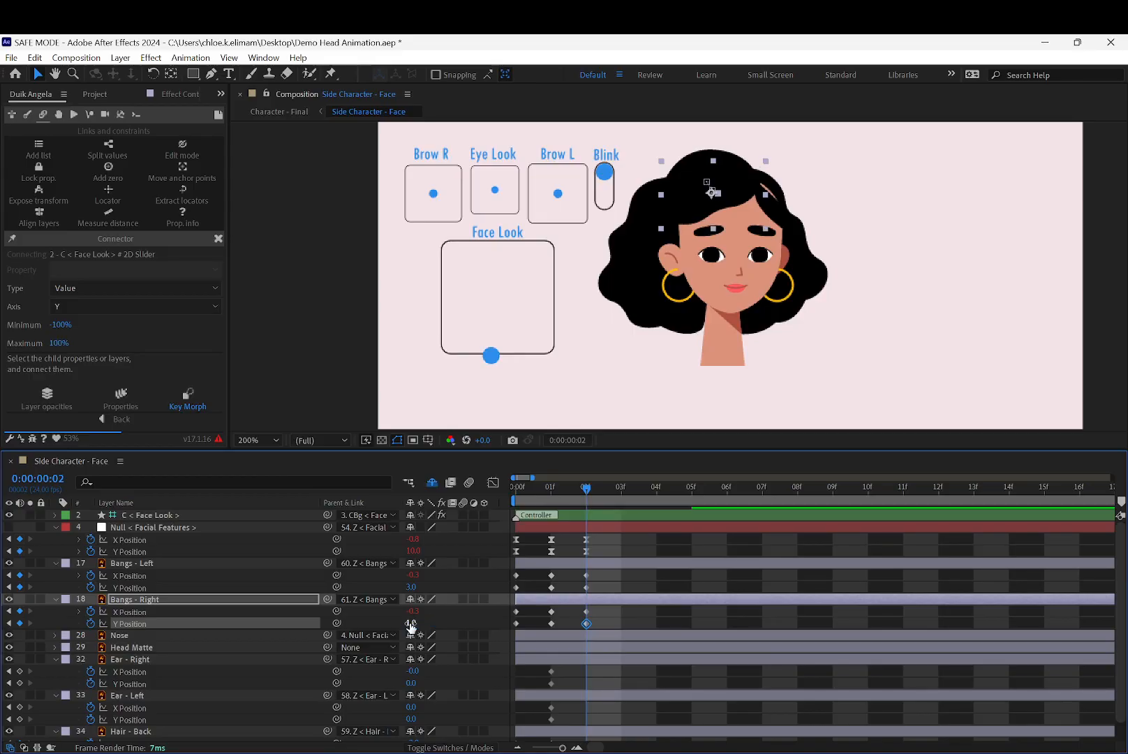
key("ctrl+z")
key("ctrl+z")
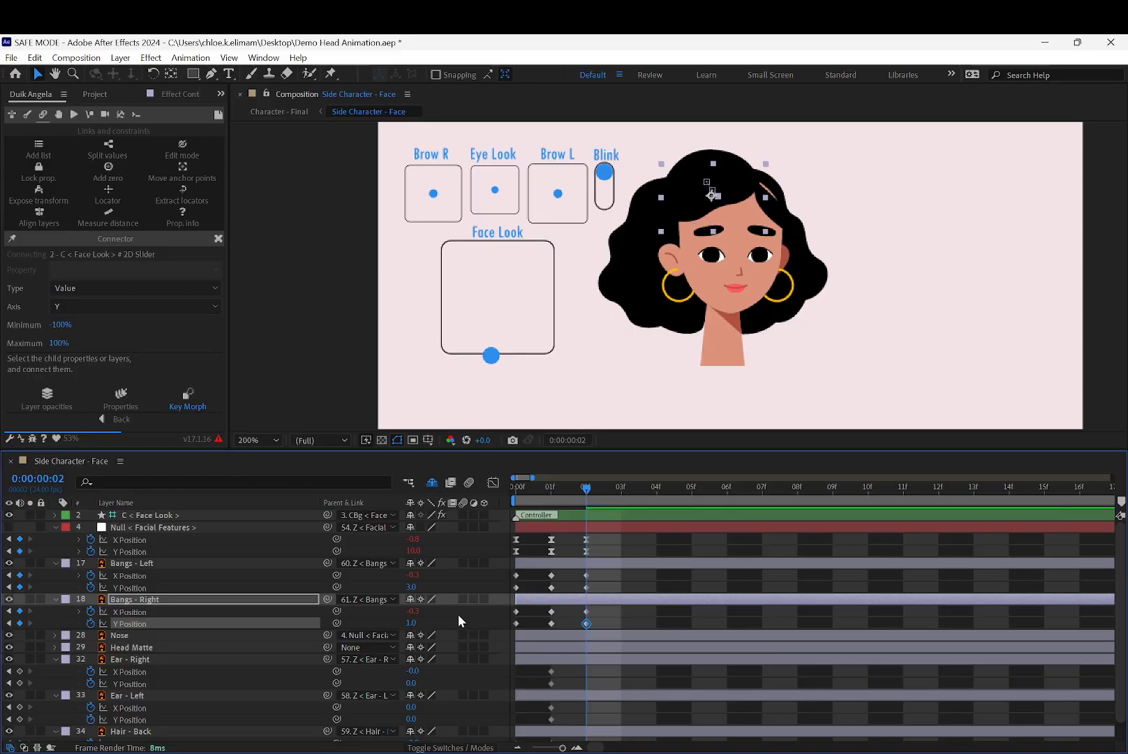
Set the Y Position of Bangs - Left to 1 at frame 2 and select the Y Position keyframes of both bangs layers.
left_click(411, 587)
type("1")
key("Return")
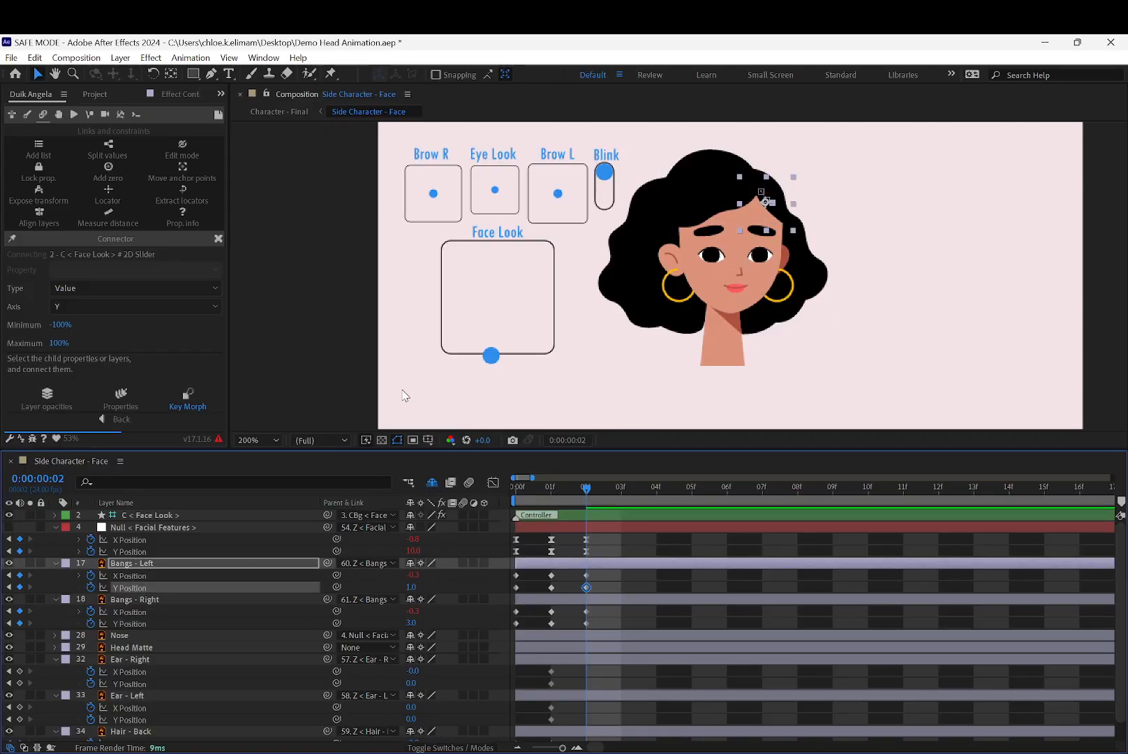
left_click(303, 383)
mouse_move(584, 489)
left_mouse_down()
mouse_move(464, 490)
mouse_move(583, 489)
left_mouse_up()
left_click(215, 576)
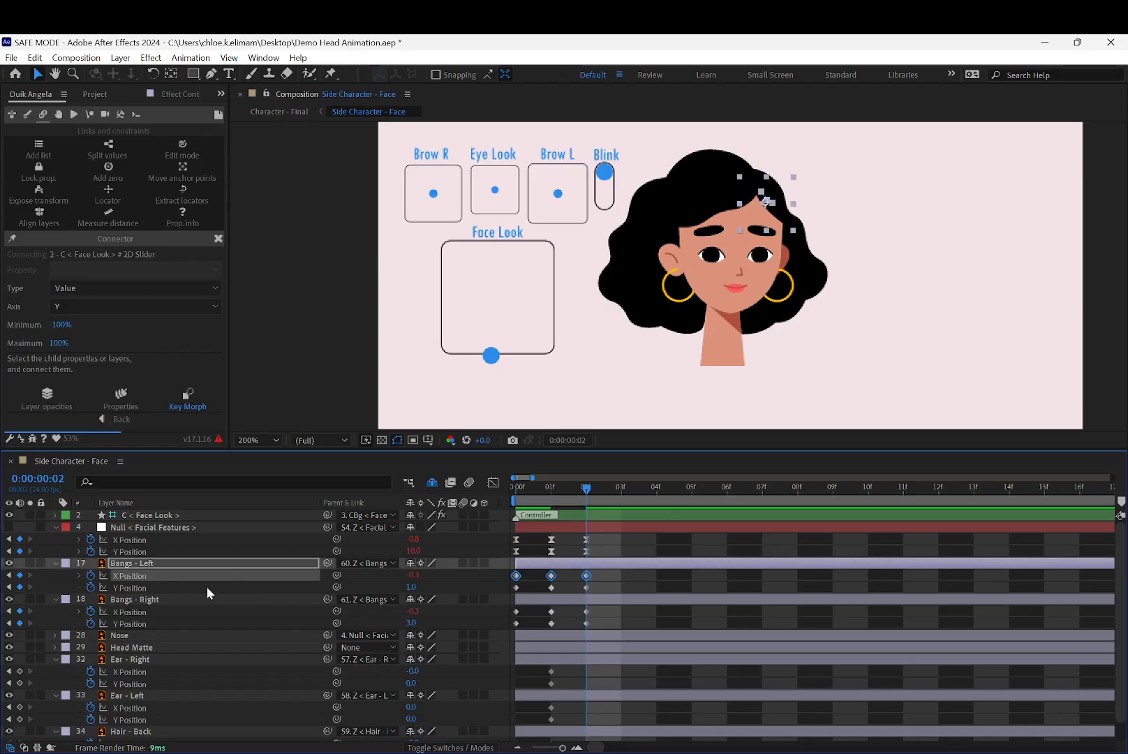
left_click(206, 587, "shift")
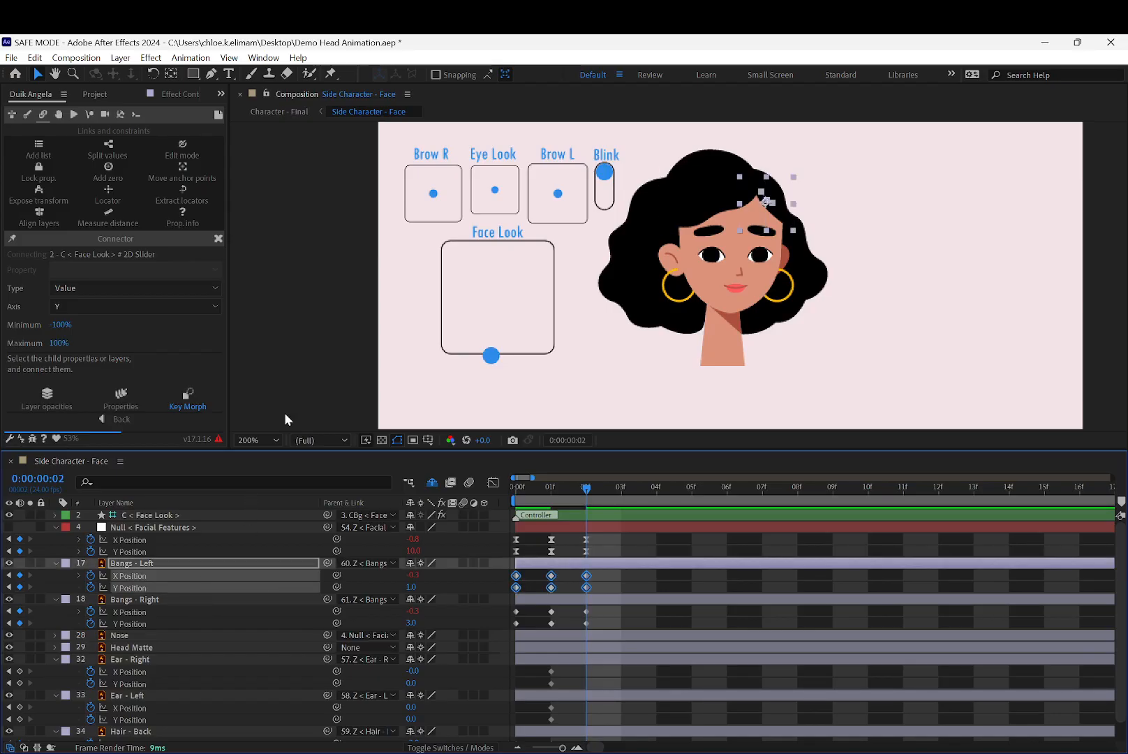
left_click(180, 587)
left_click(169, 624, "ctrl")
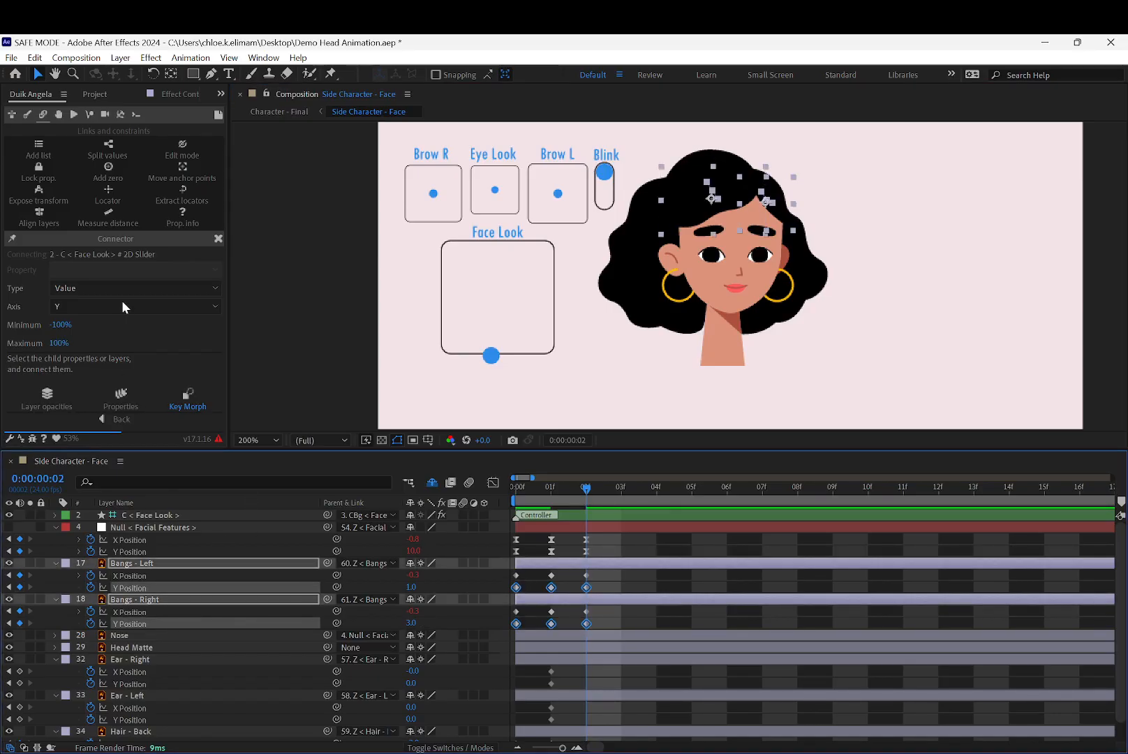
Move the Face Look controller to the centre of its box, test both lower corners, and undo the corner moves.
left_click(498, 302)
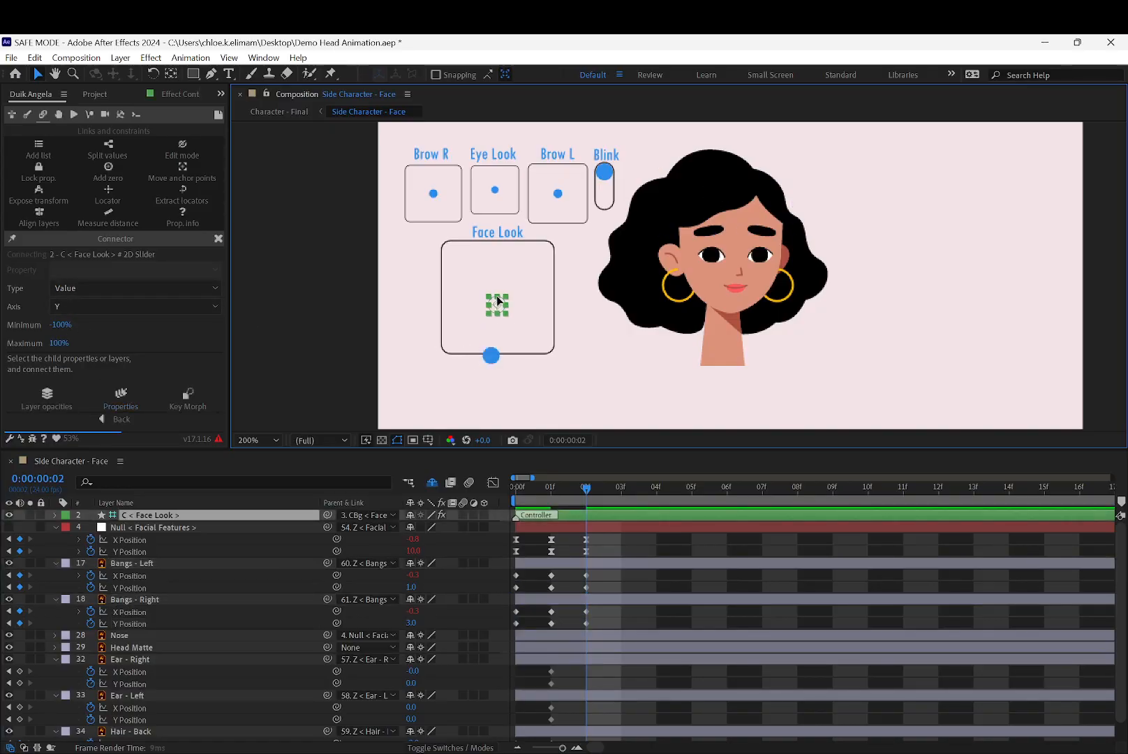
left_click_drag(496, 297, 497, 296)
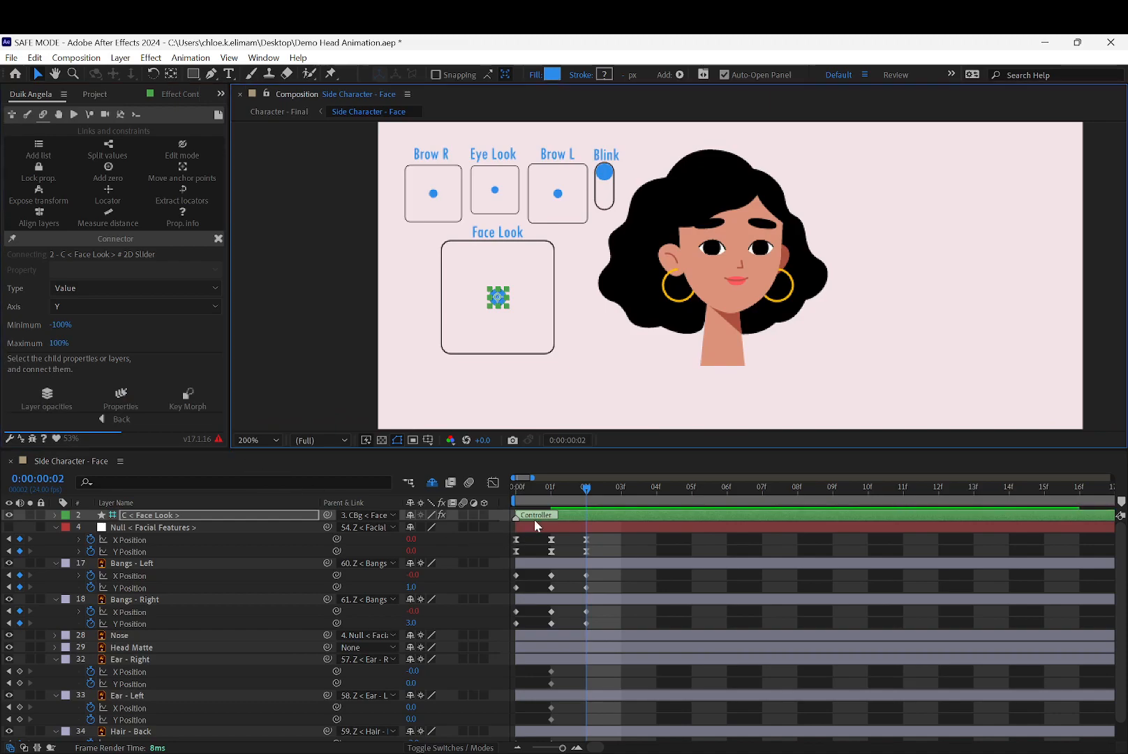
left_click_drag(497, 298, 565, 342)
left_click(415, 349)
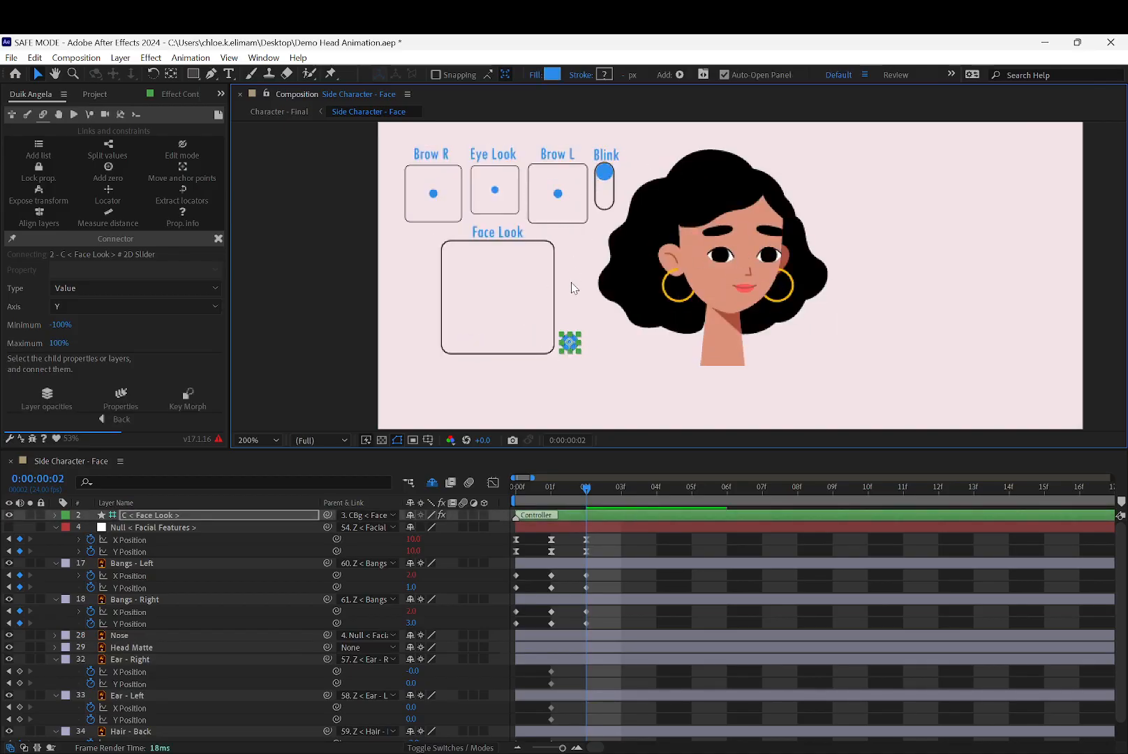
mouse_move(570, 342)
left_mouse_down()
mouse_move(564, 251)
mouse_move(511, 235)
mouse_move(443, 265)
mouse_move(441, 342)
left_mouse_up()
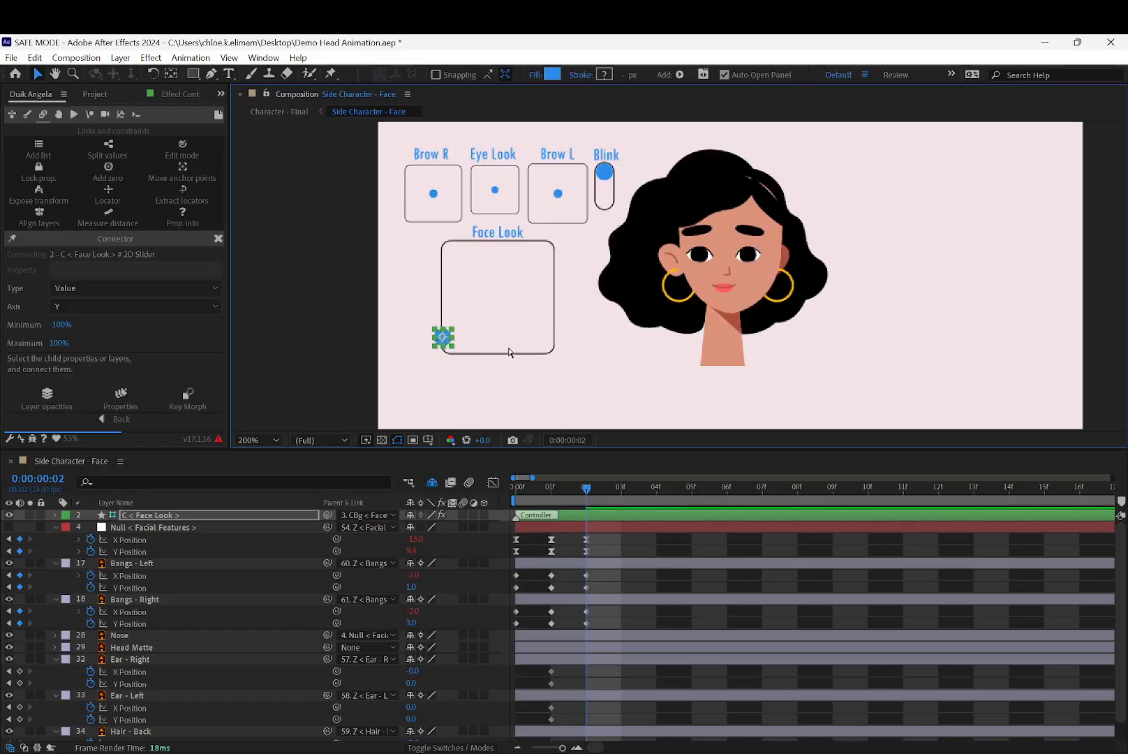
key("ctrl+z")
key("ctrl+z")
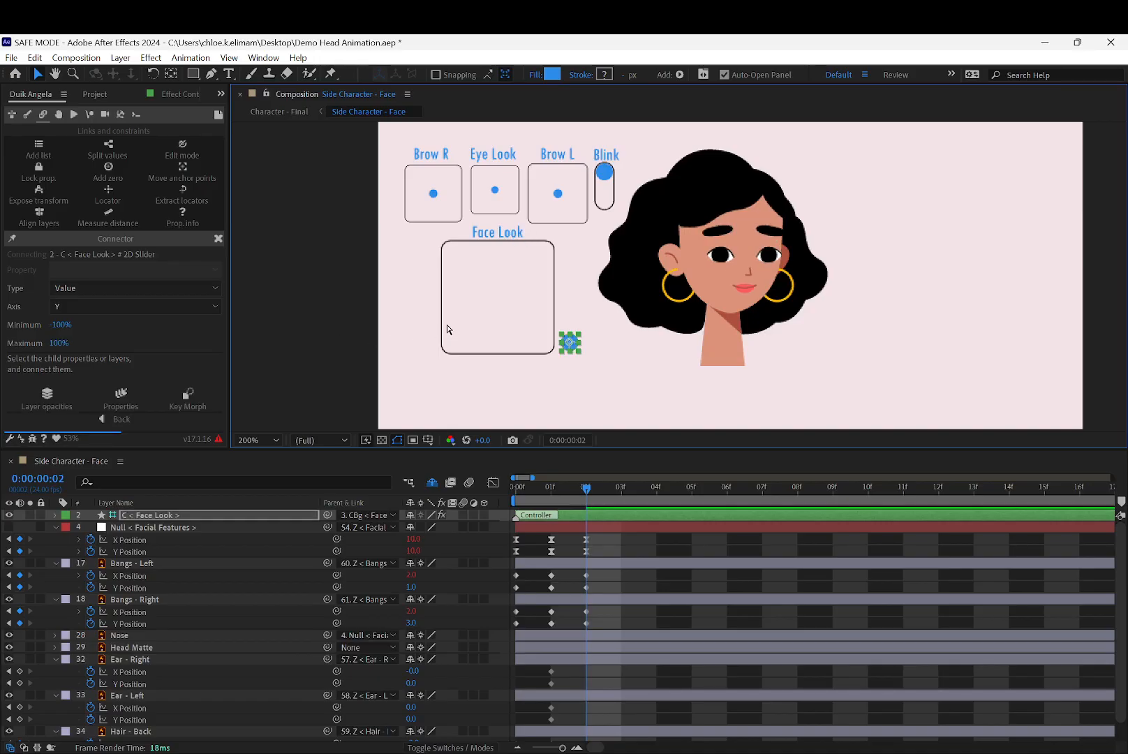
key("ctrl+z")
key("ctrl+z")
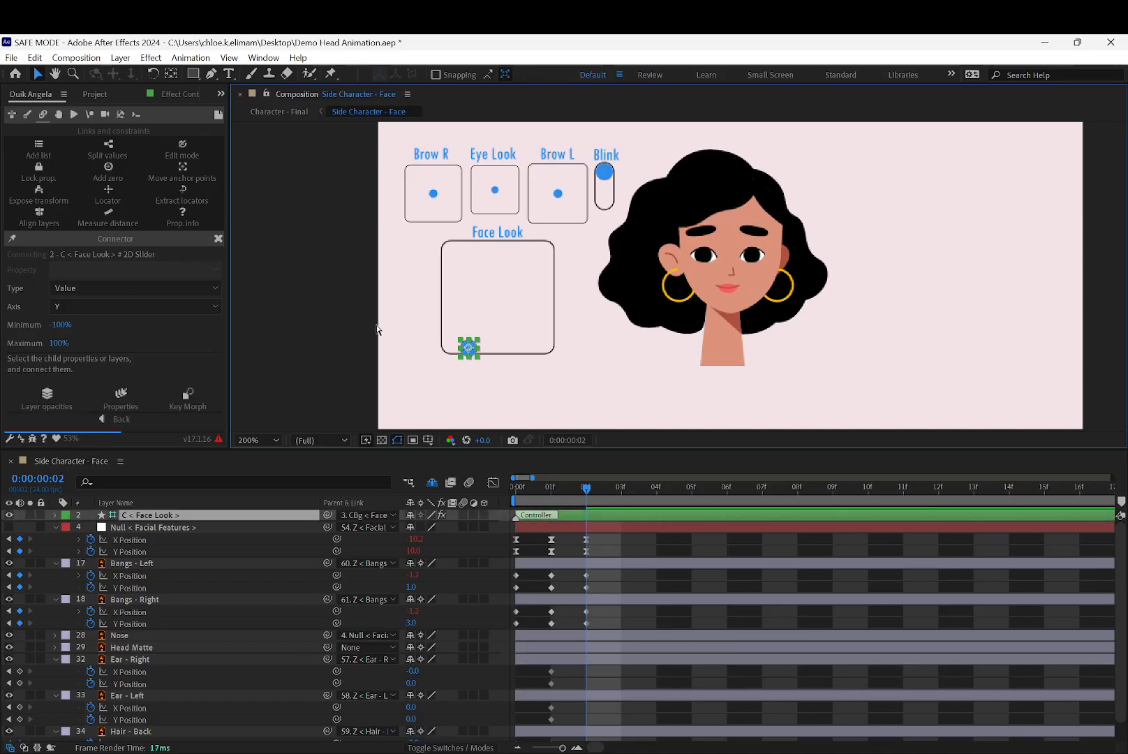
key("ctrl+z")
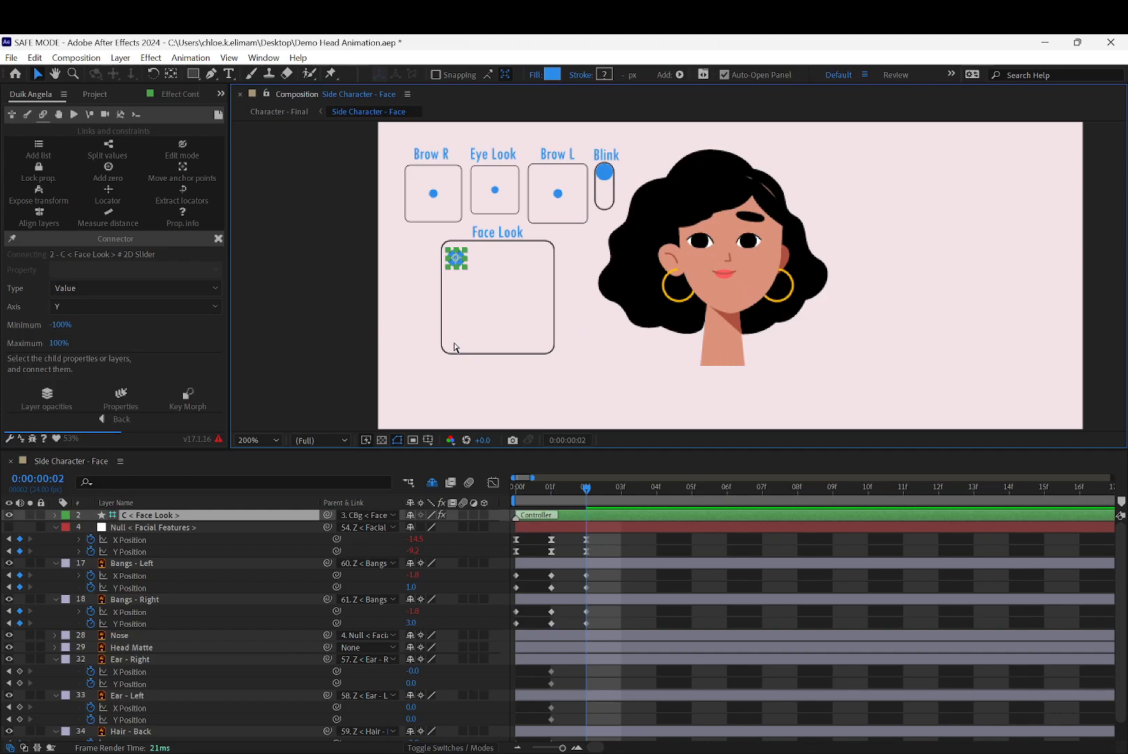
key("ctrl+z")
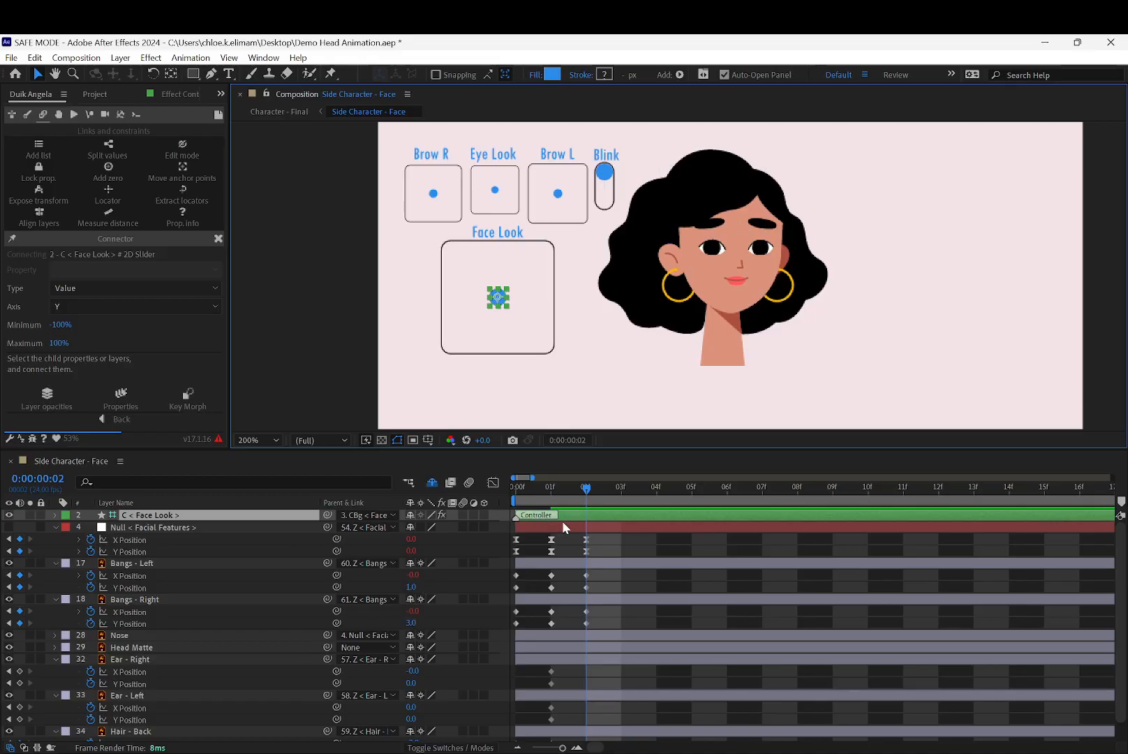
Move the Face Look controller to the lower-left corner of its box and compare the bangs across the keyframes, ending at frame 2.
mouse_move(587, 490)
left_mouse_down()
mouse_move(518, 492)
mouse_move(587, 487)
left_mouse_up()
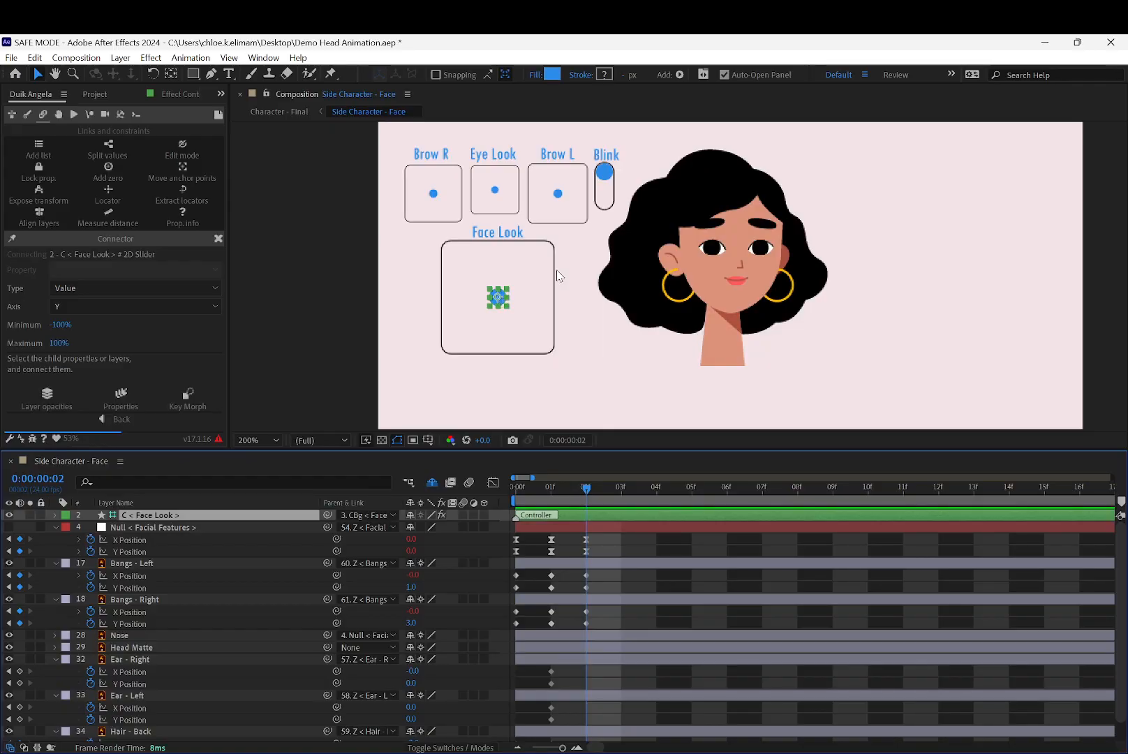
left_click(327, 318)
left_click(497, 297)
left_click_drag(497, 297, 440, 350)
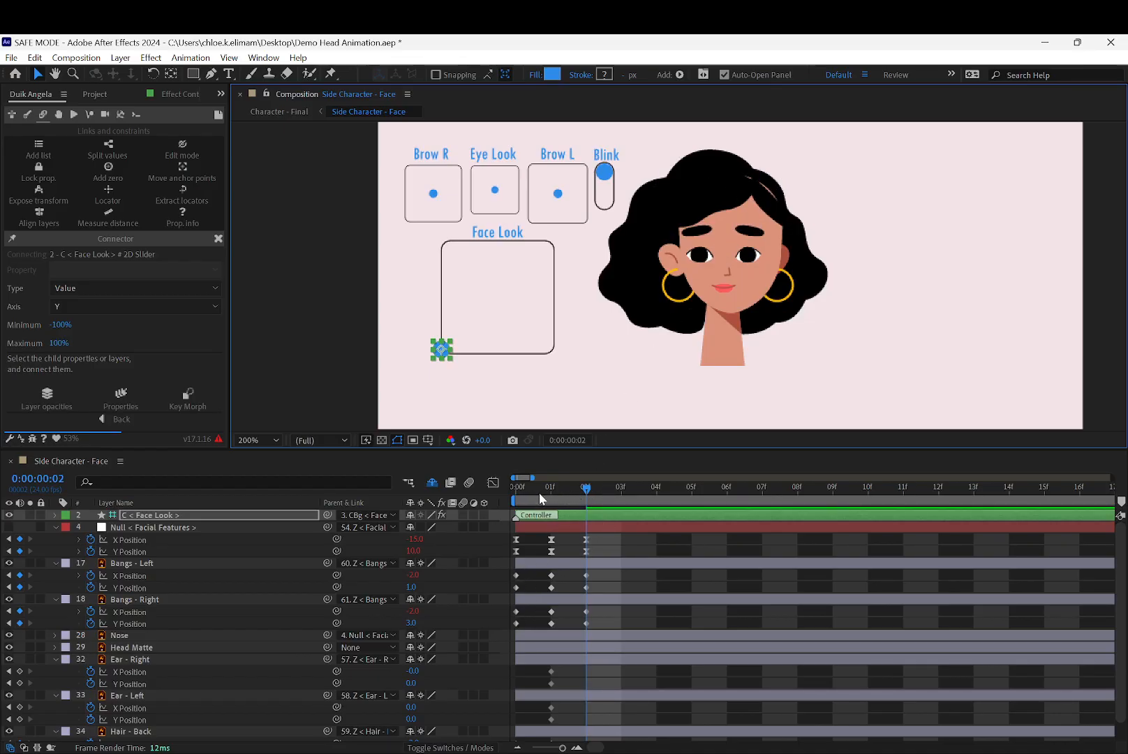
left_click_drag(518, 492, 582, 486)
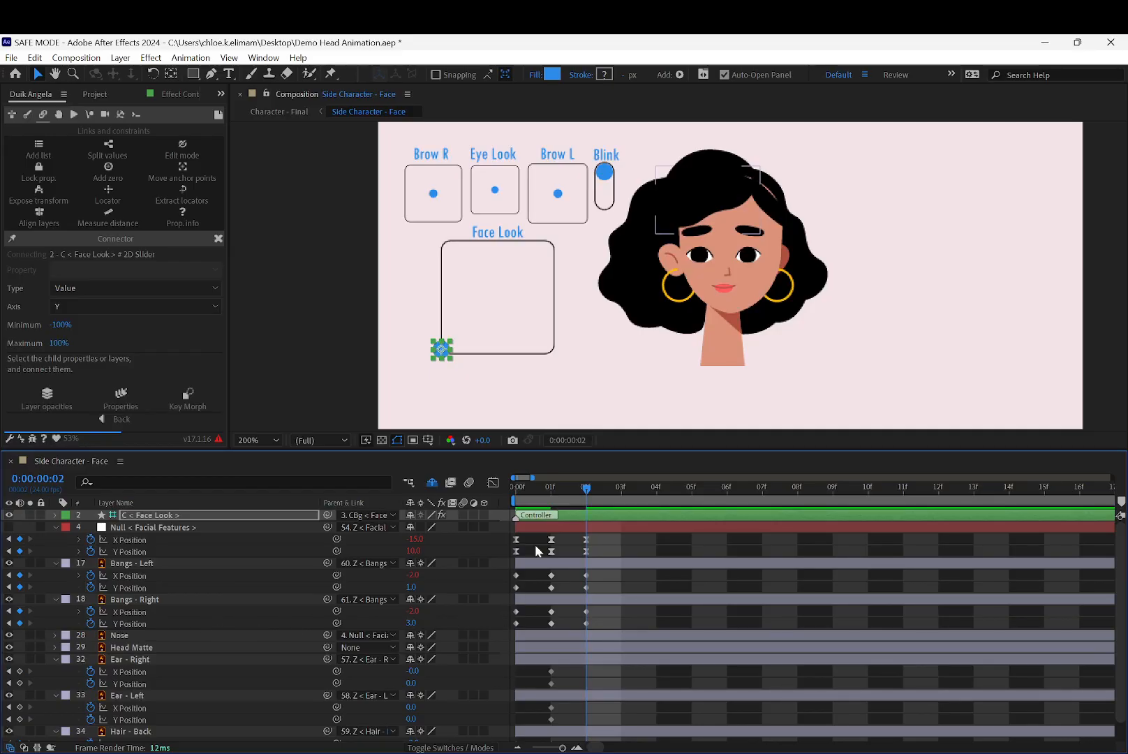
left_click_drag(441, 358, 441, 364)
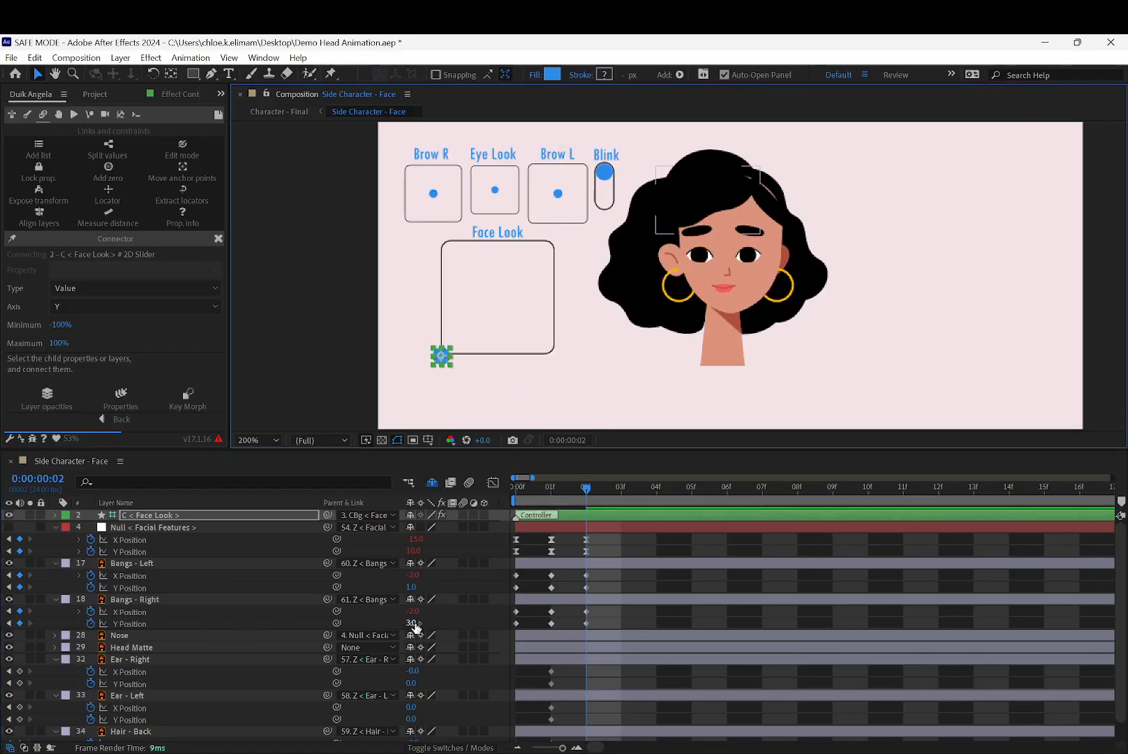
Try a Y Position of -3 for Bangs - Left and Bangs - Right at frame 2, and check frame 0.
left_click_drag(415, 623, 473, 622)
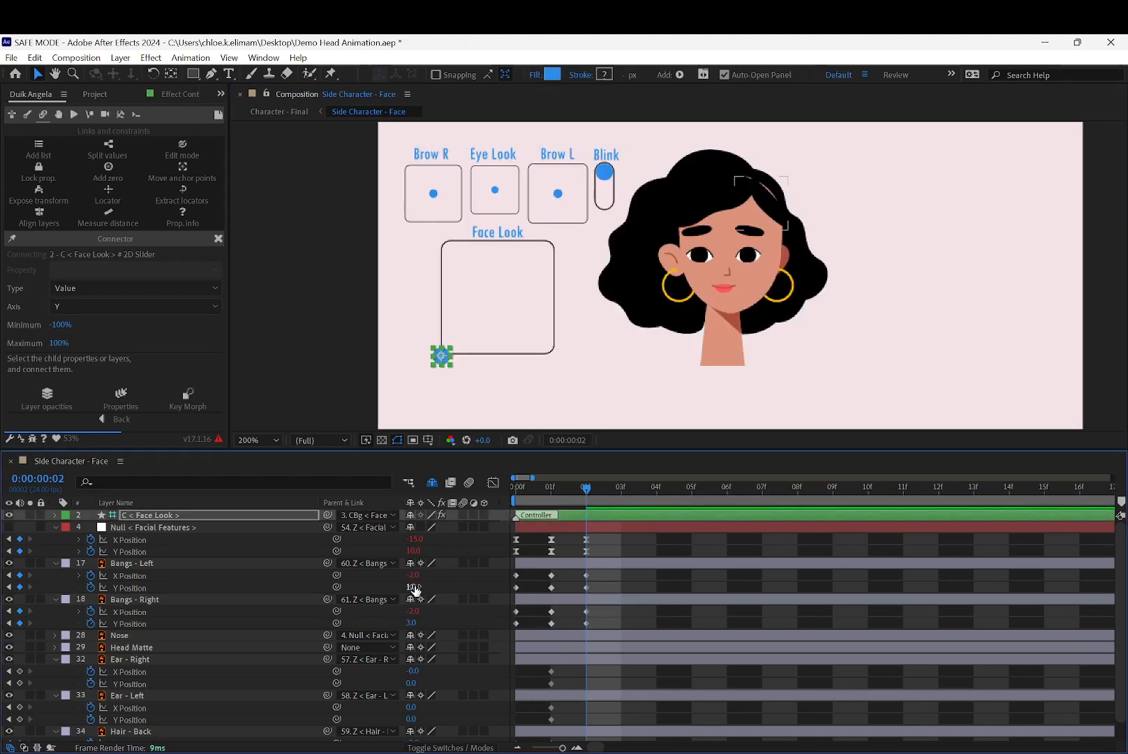
left_click_drag(413, 586, 411, 588)
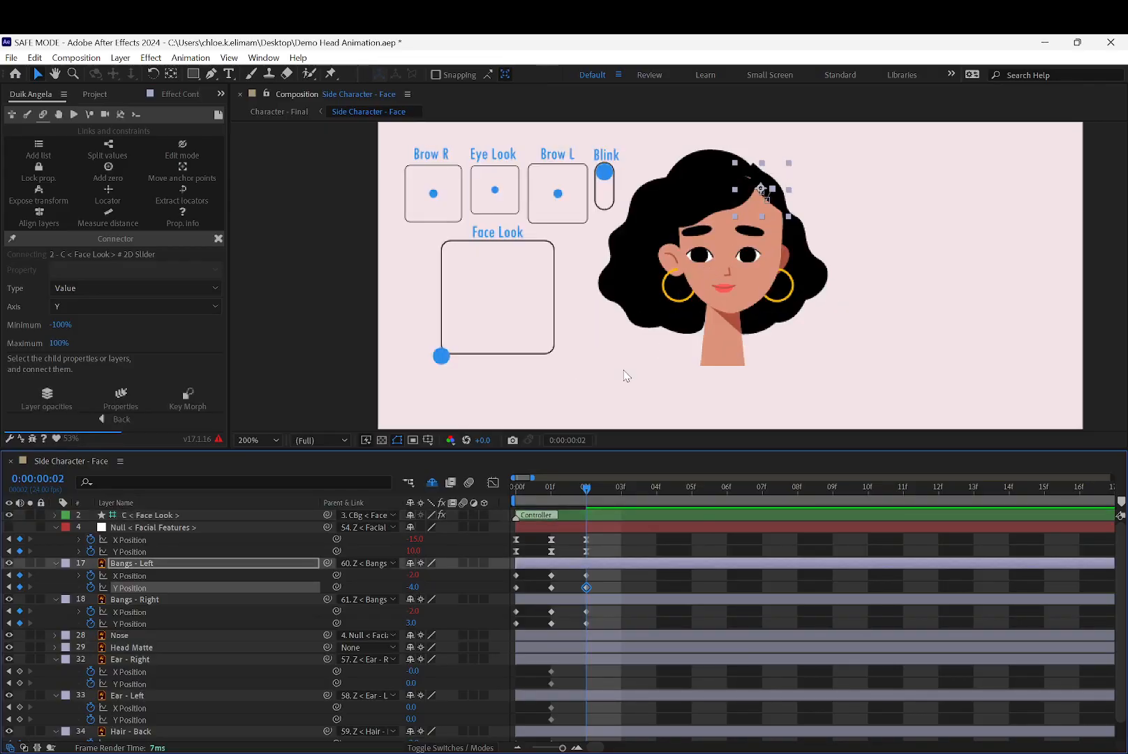
left_click(413, 587)
key("BackSpace")
type("-3")
key("Return")
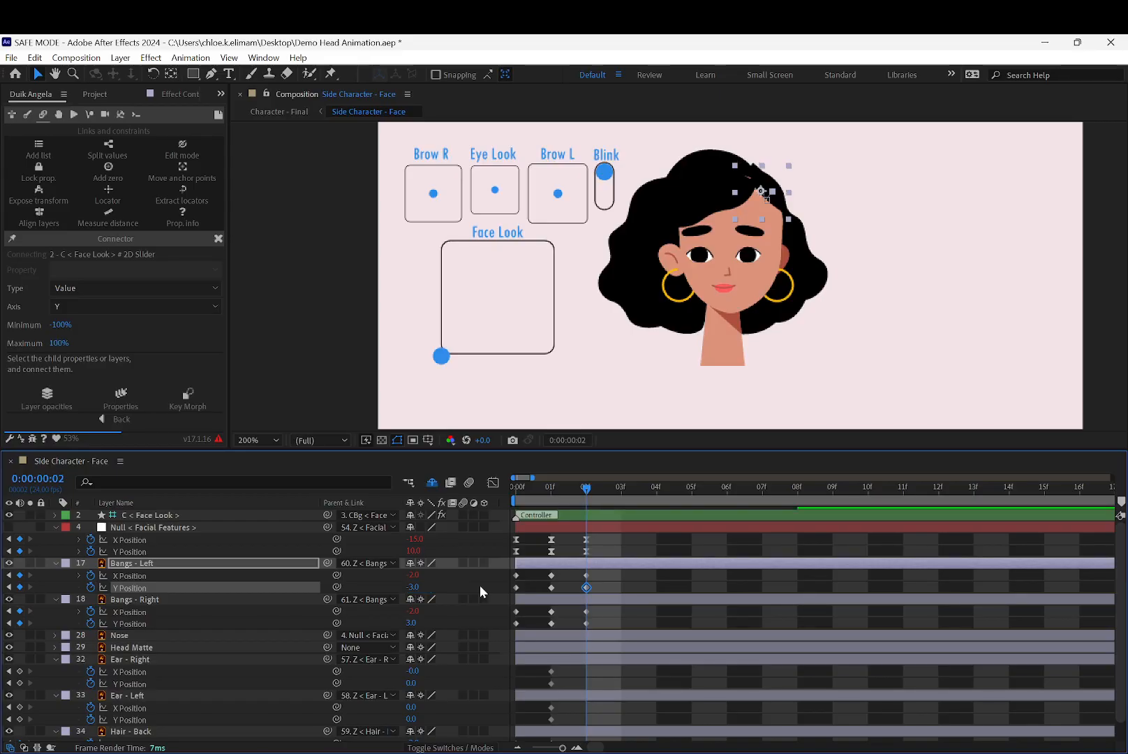
left_click(412, 622)
type("-")
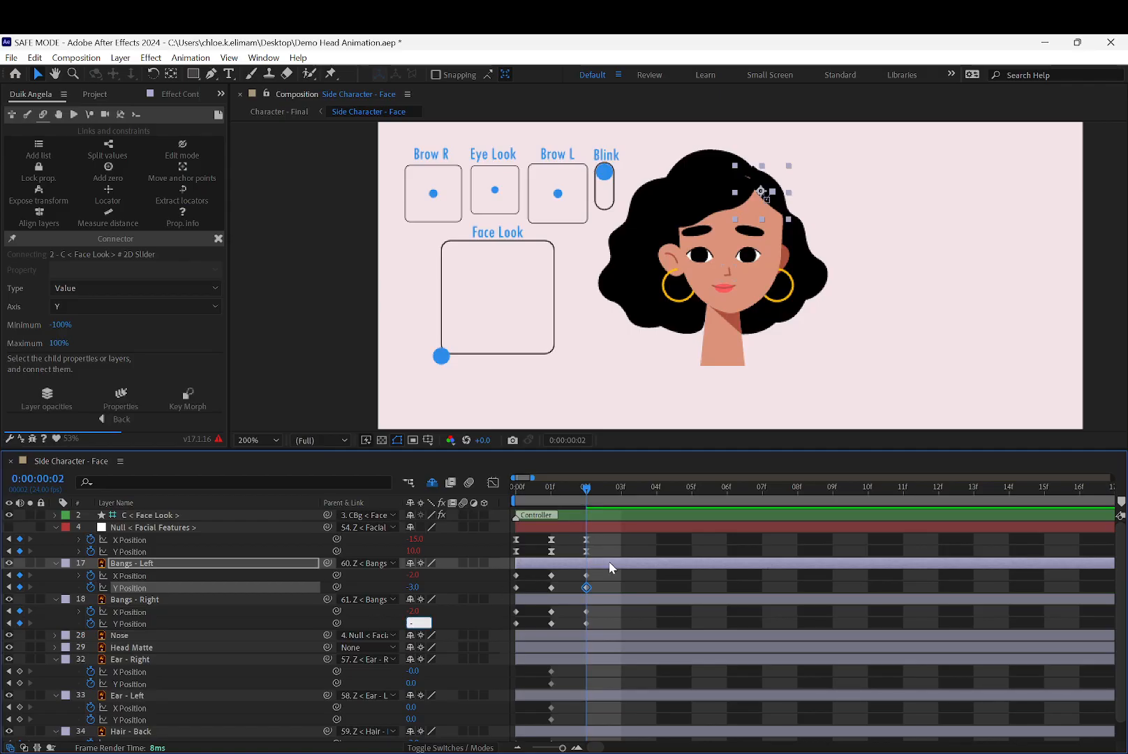
type("3")
key("Return")
key("Home")
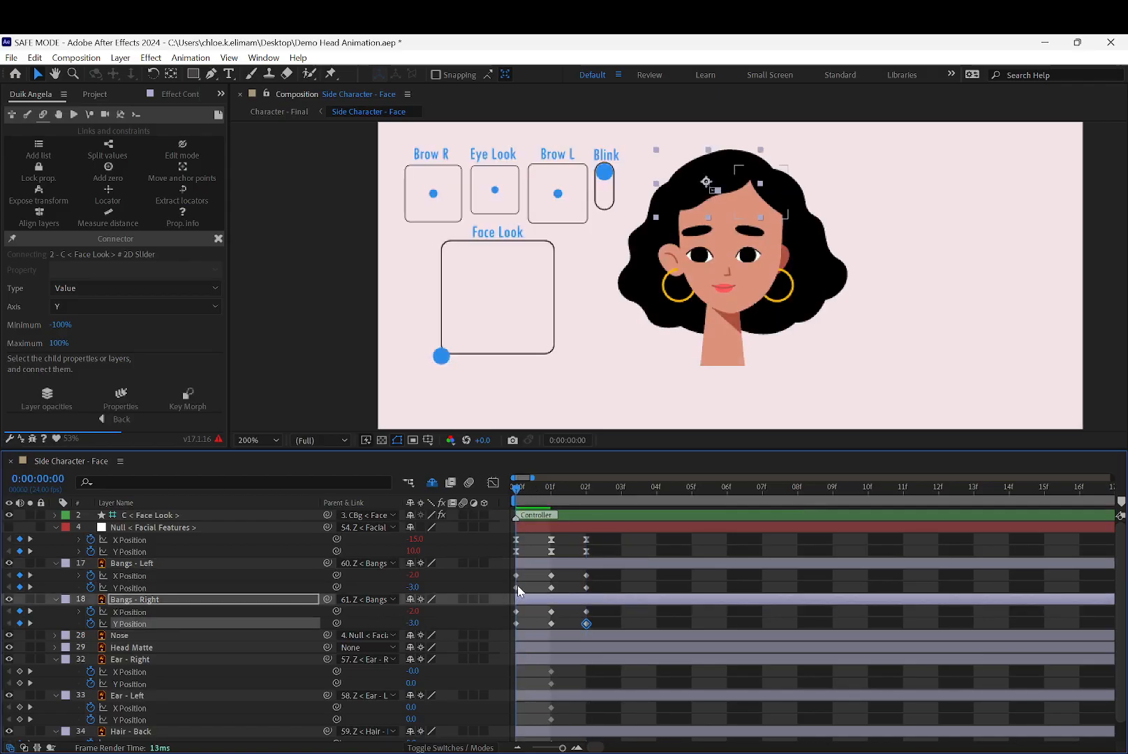
Return to frame 2 and try Y Position values of 3, 0 and 0.5 for Bangs - Left.
left_click(587, 490)
left_click(411, 587)
type("3")
key("Return")
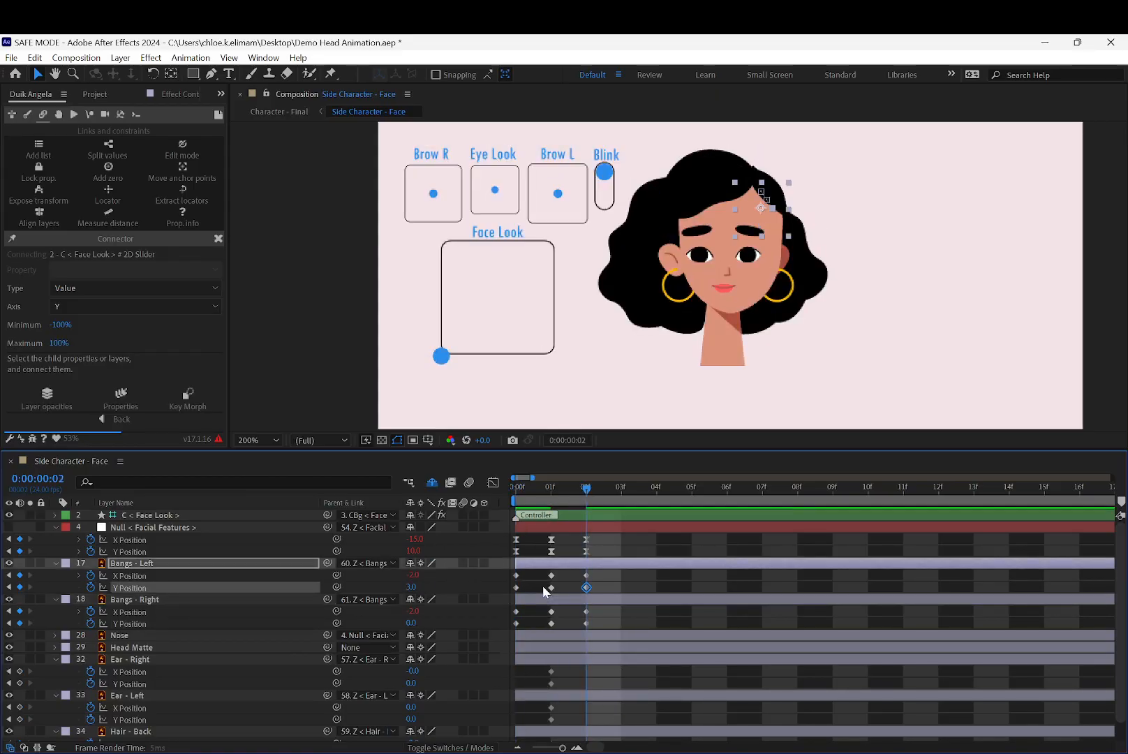
left_click(412, 586)
type("0")
key("Return")
left_click(413, 587)
type("0.5")
key("Return")
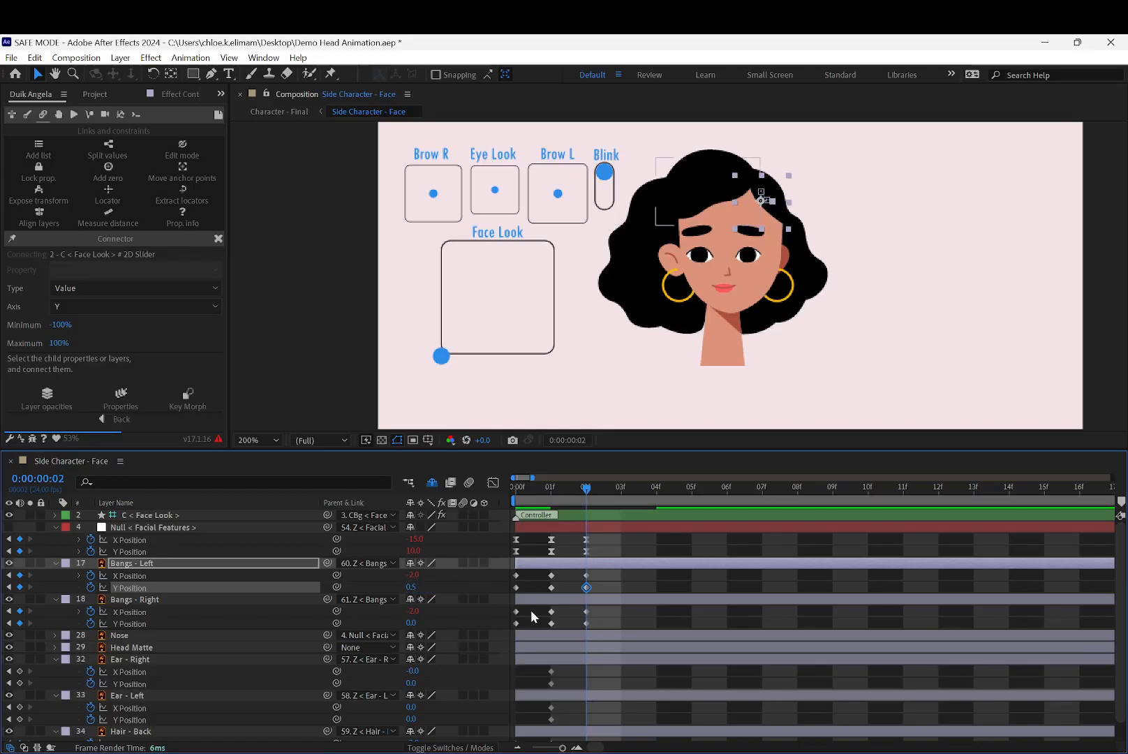
Set the Y Position of Bangs - Left to 0.25 at frame 2 and compare the pose with frame 1.
left_click(410, 588)
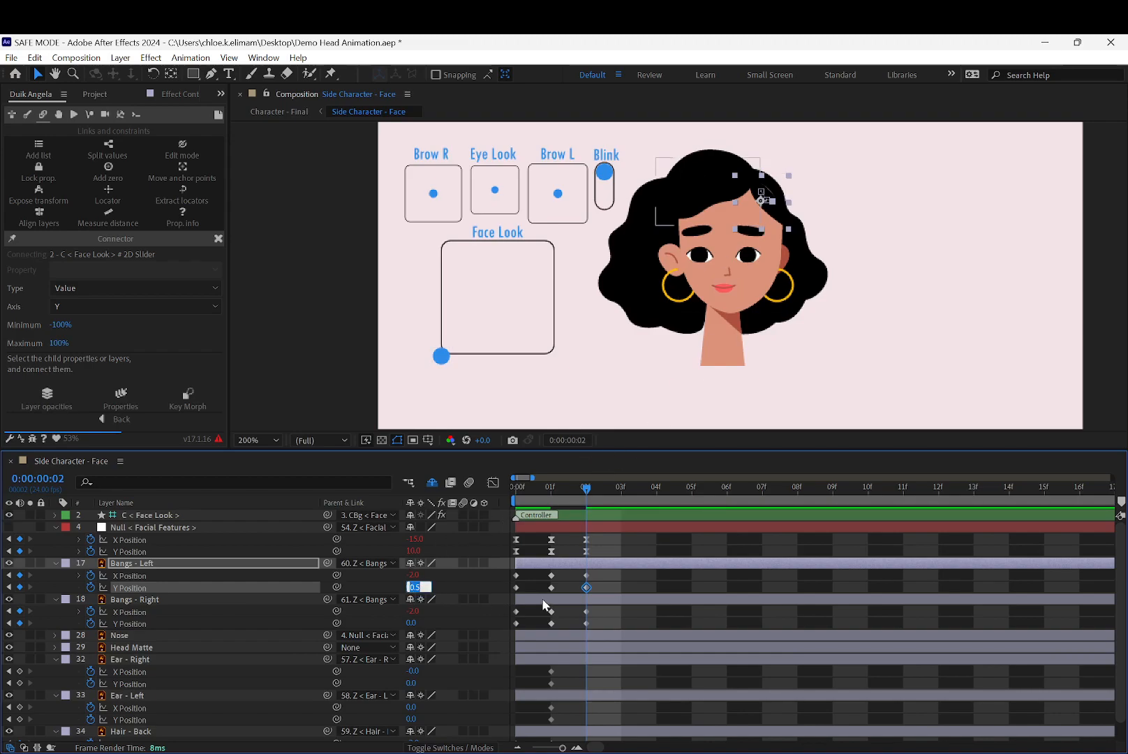
type(".25")
key("Return")
left_click(903, 264)
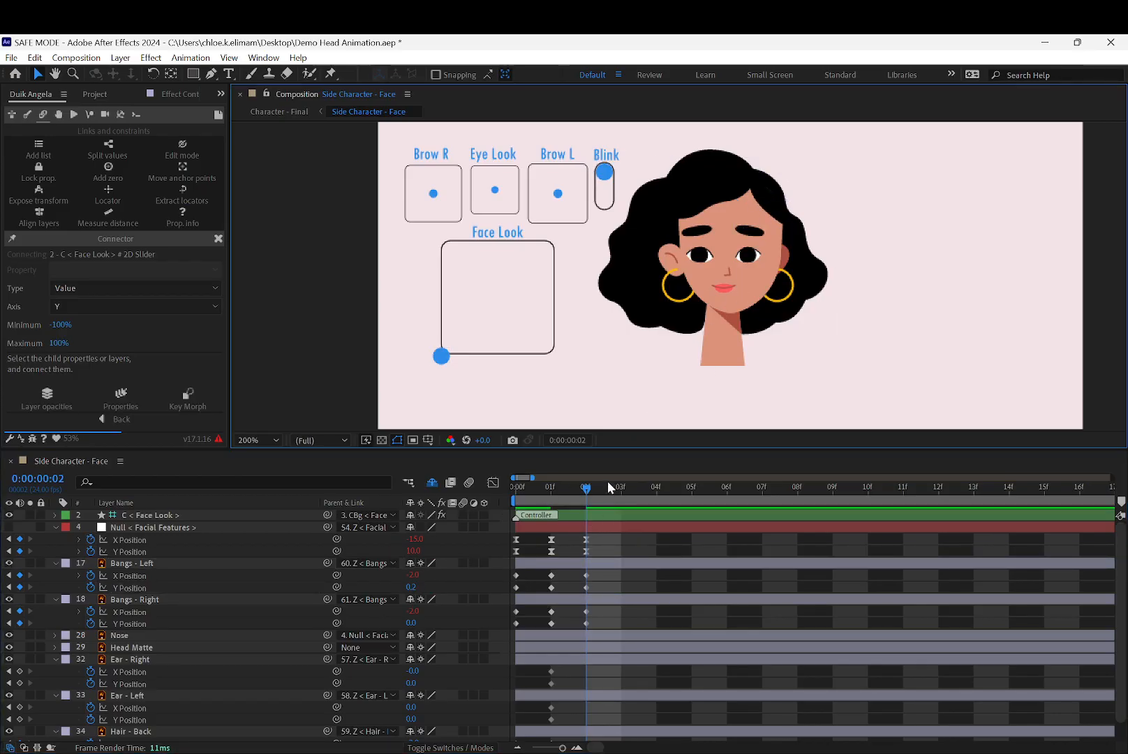
left_click_drag(585, 491, 539, 487)
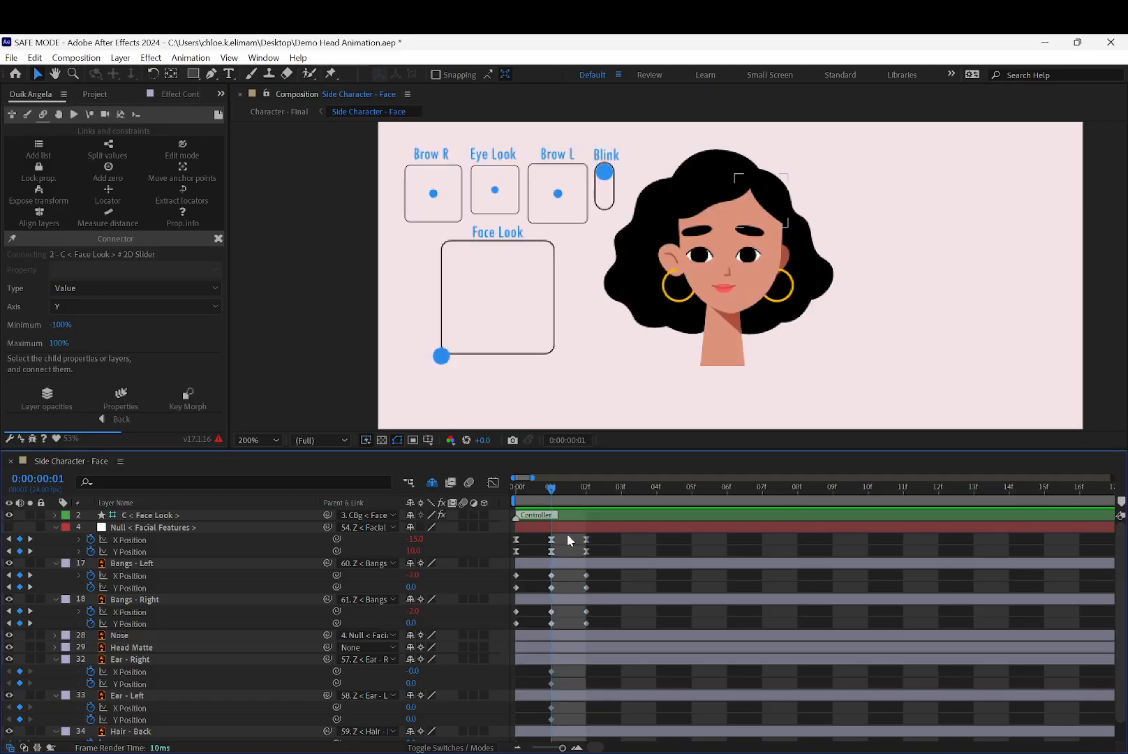
left_click_drag(552, 490, 584, 486)
Try a Y Position of 3 for Bangs - Right at frame 2, and settle on 2.
left_click(586, 623)
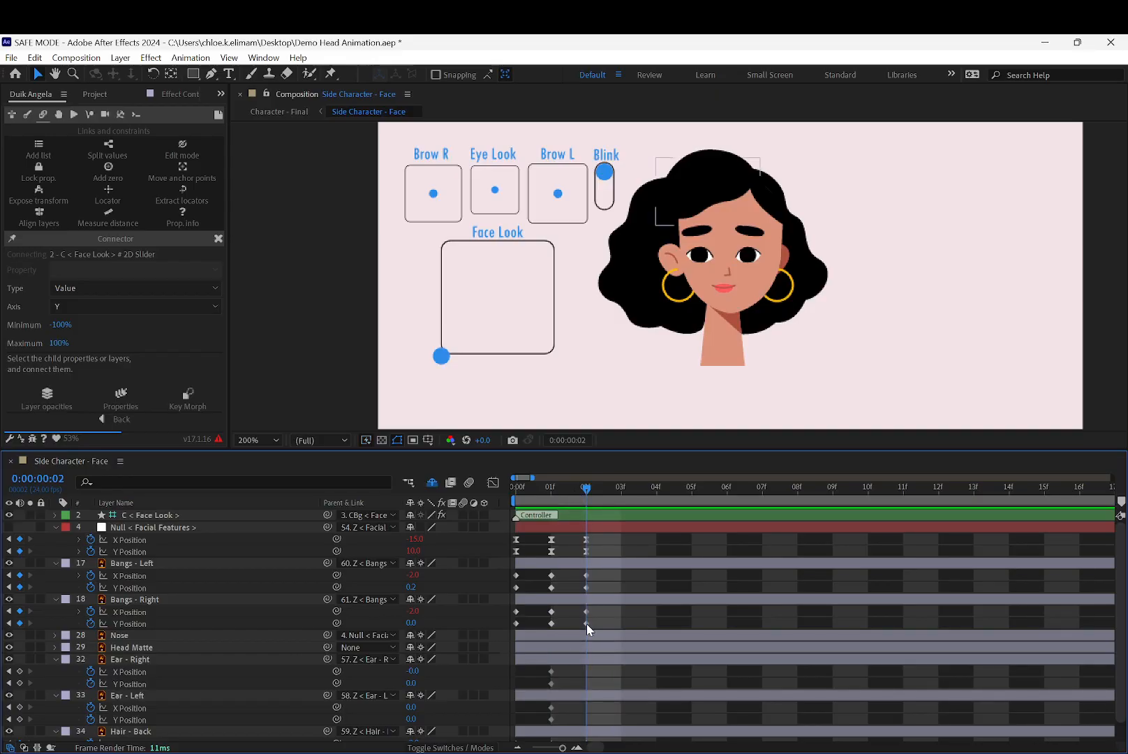
left_click(412, 622)
type("3")
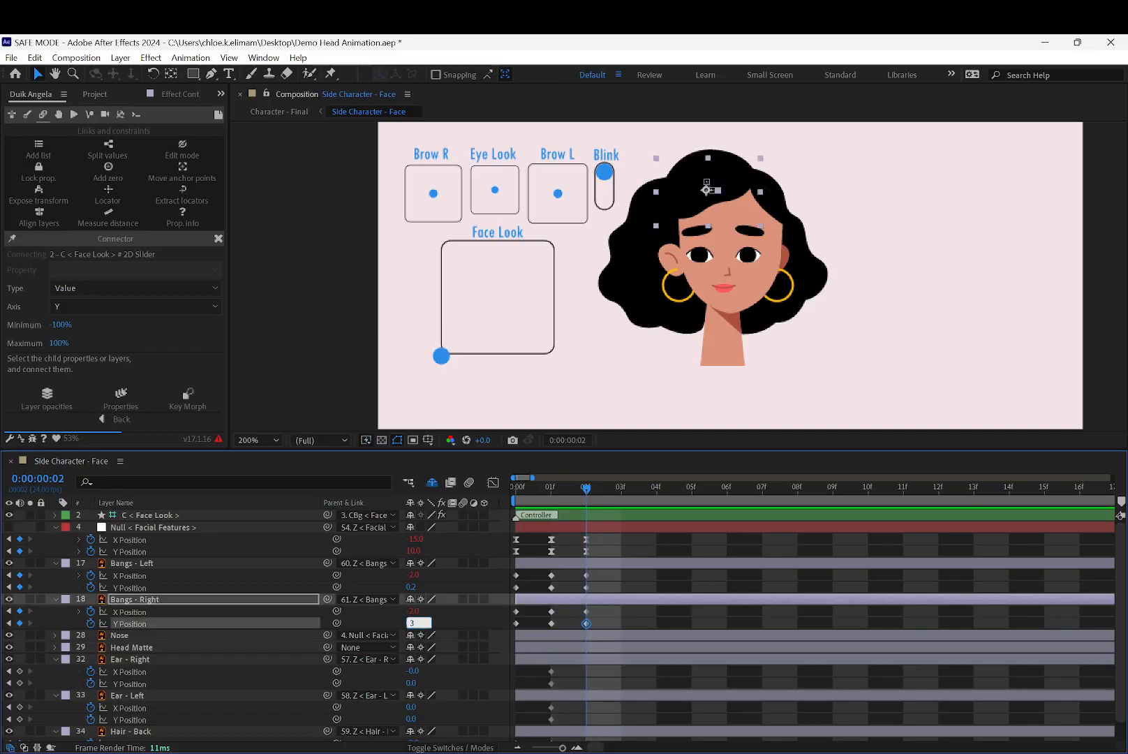
key("Return")
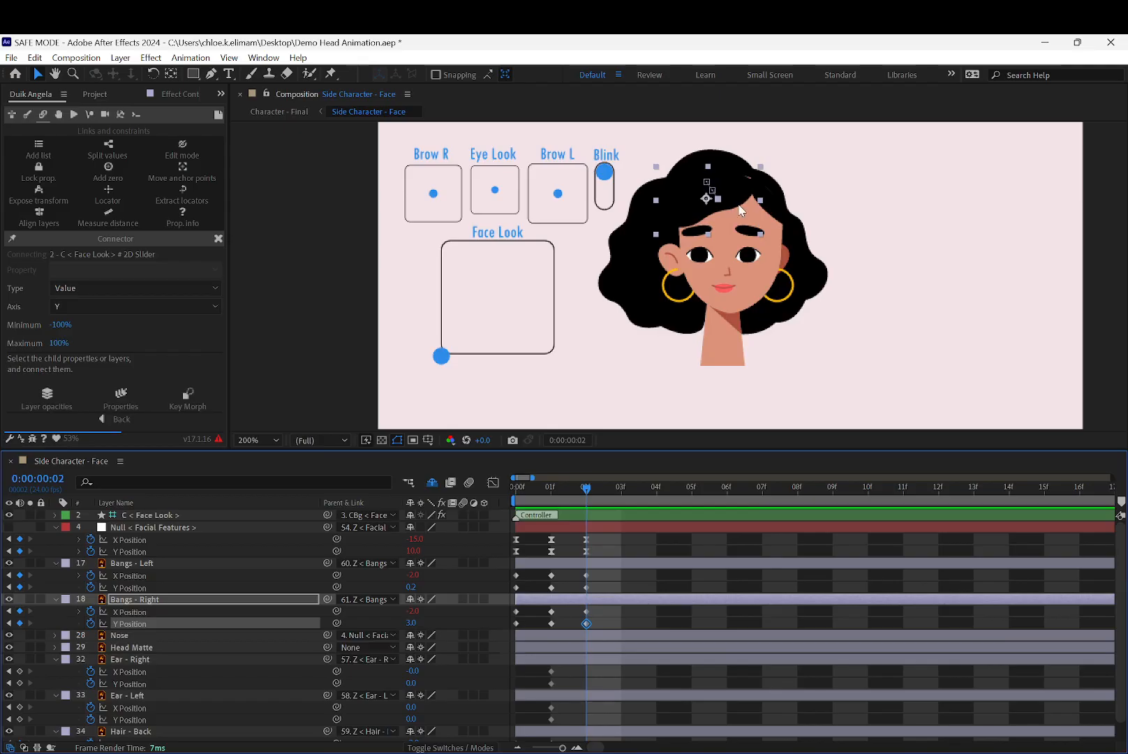
left_click(412, 623)
type("2")
key("Return")
left_click(875, 191)
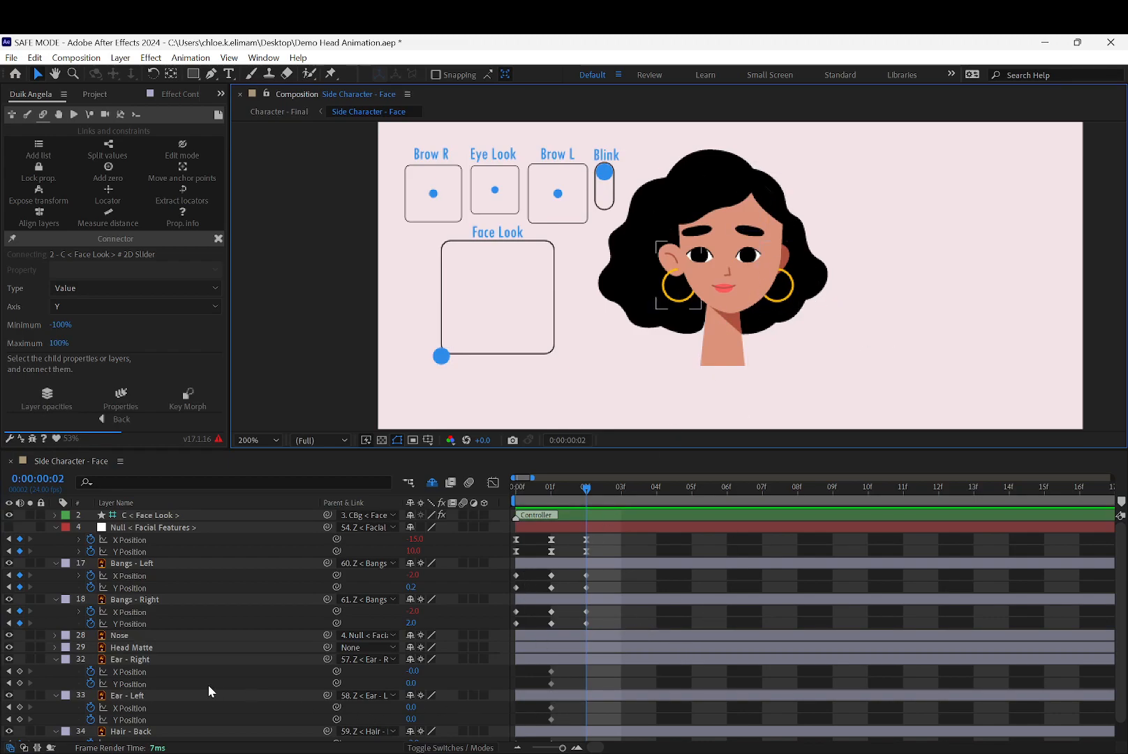
Move the Face Look controller back to the centre of its box.
left_click(212, 586)
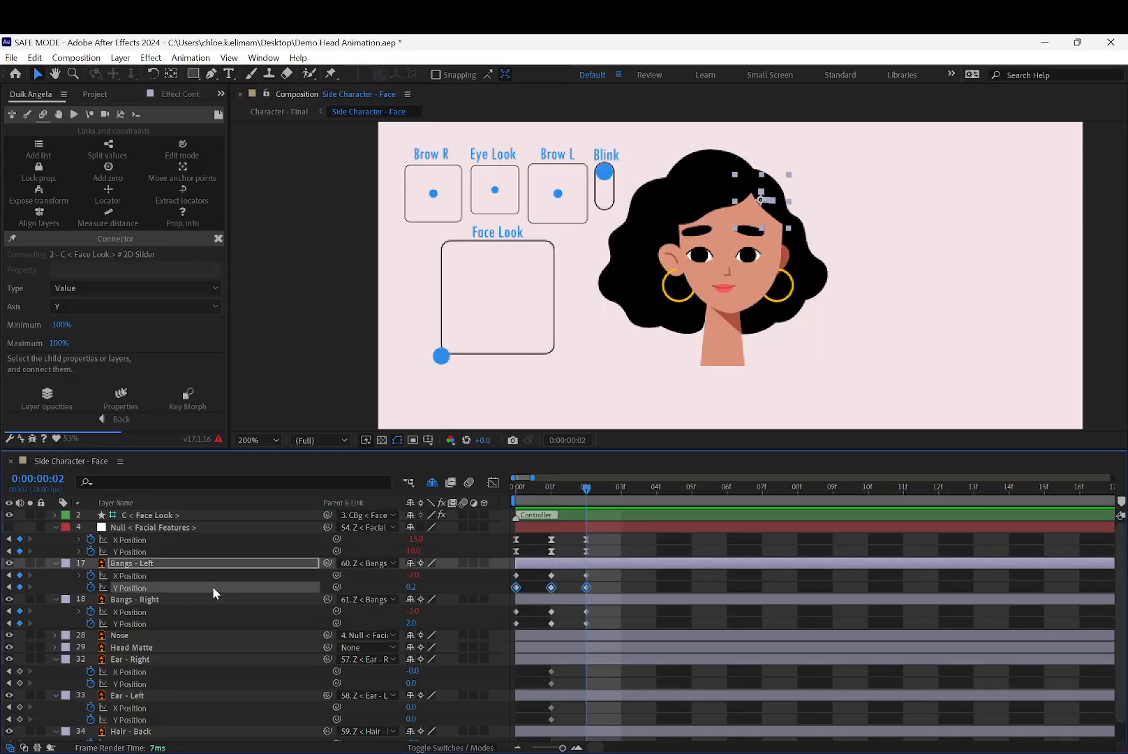
left_click(171, 622)
left_click(171, 588, "ctrl")
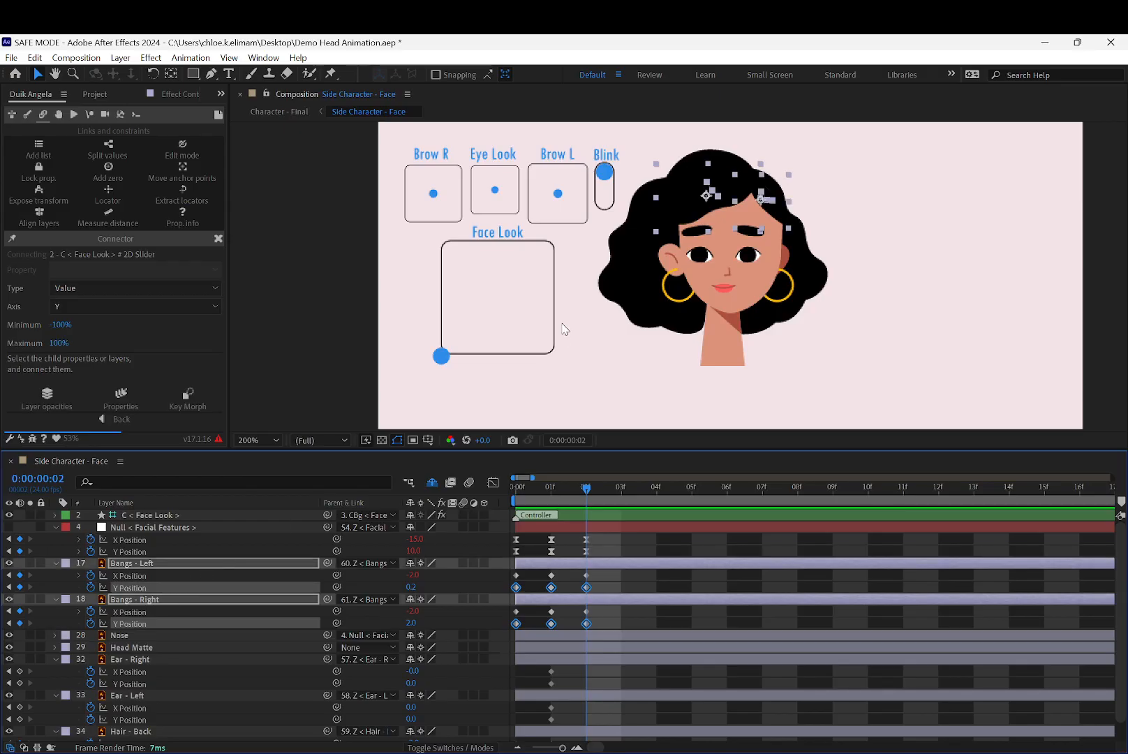
left_click(443, 357)
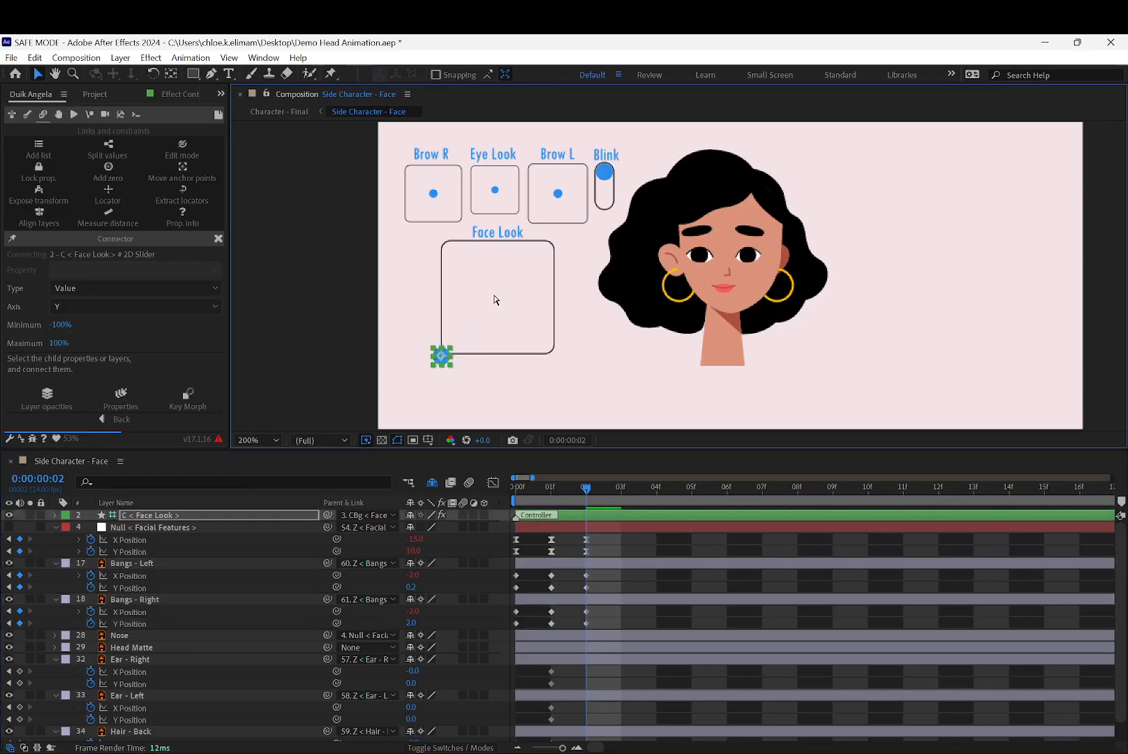
left_click(484, 312)
left_click(443, 356)
left_click_drag(444, 357, 500, 305)
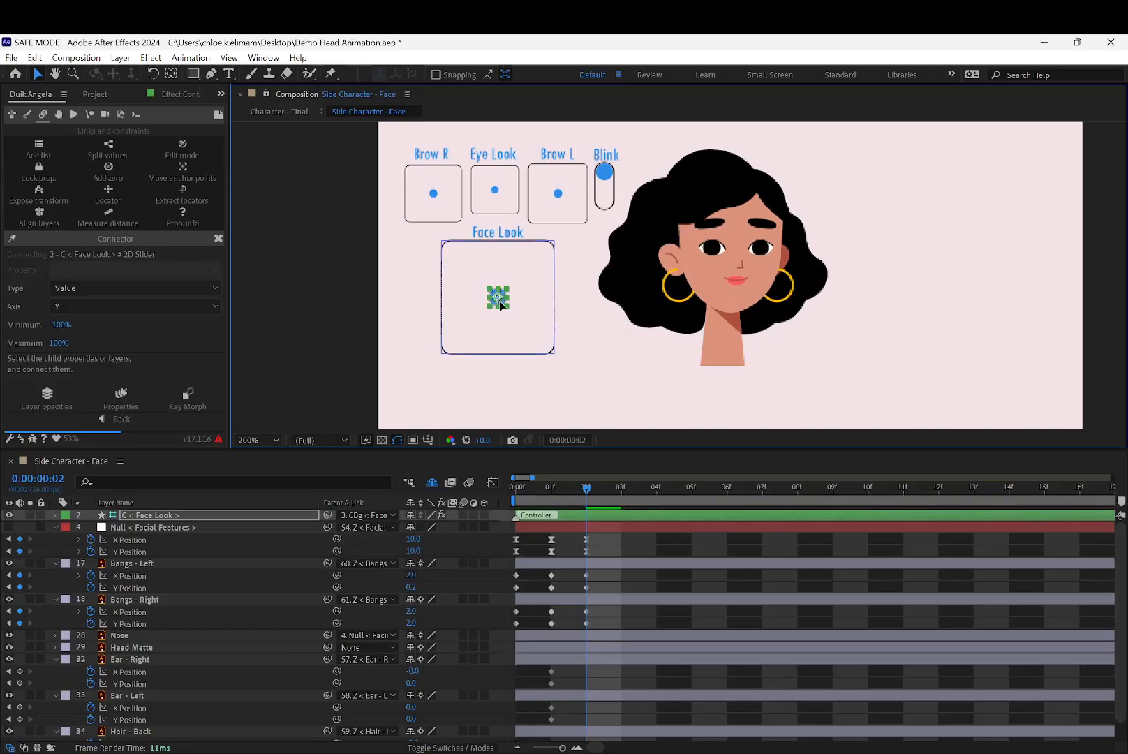
Connect the Y Position properties of Bangs - Left and Bangs - Right to the Face Look slider's Y axis.
left_click(258, 623)
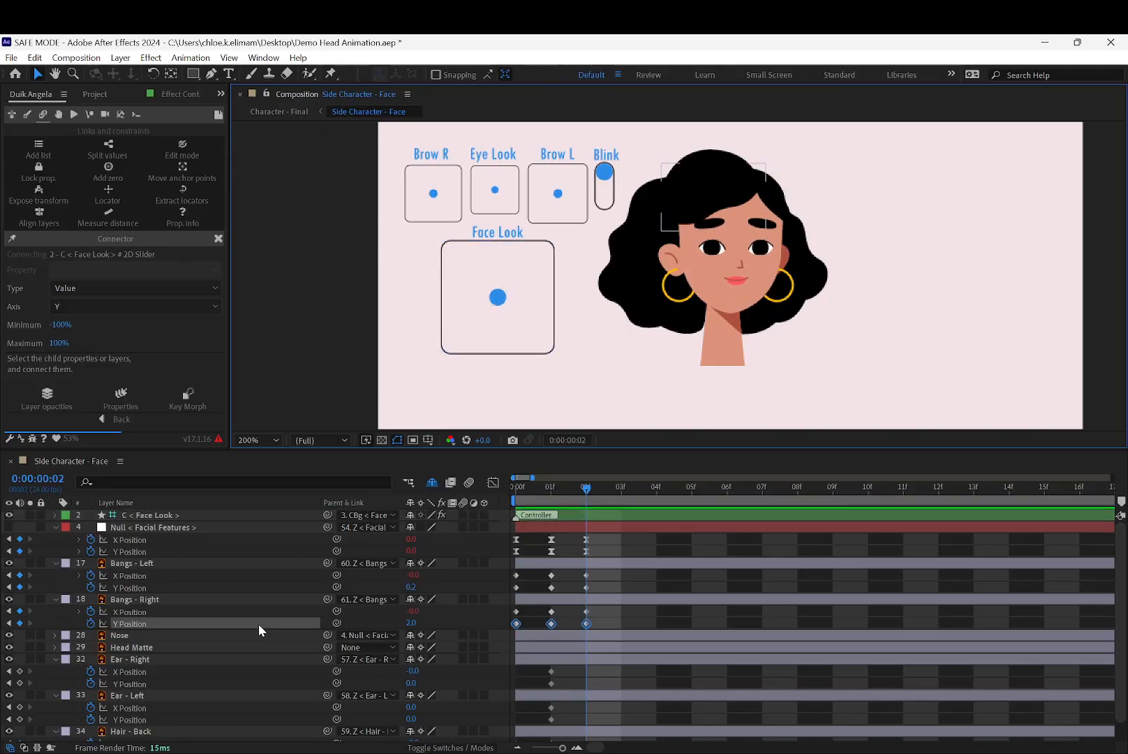
left_click(245, 586, "ctrl")
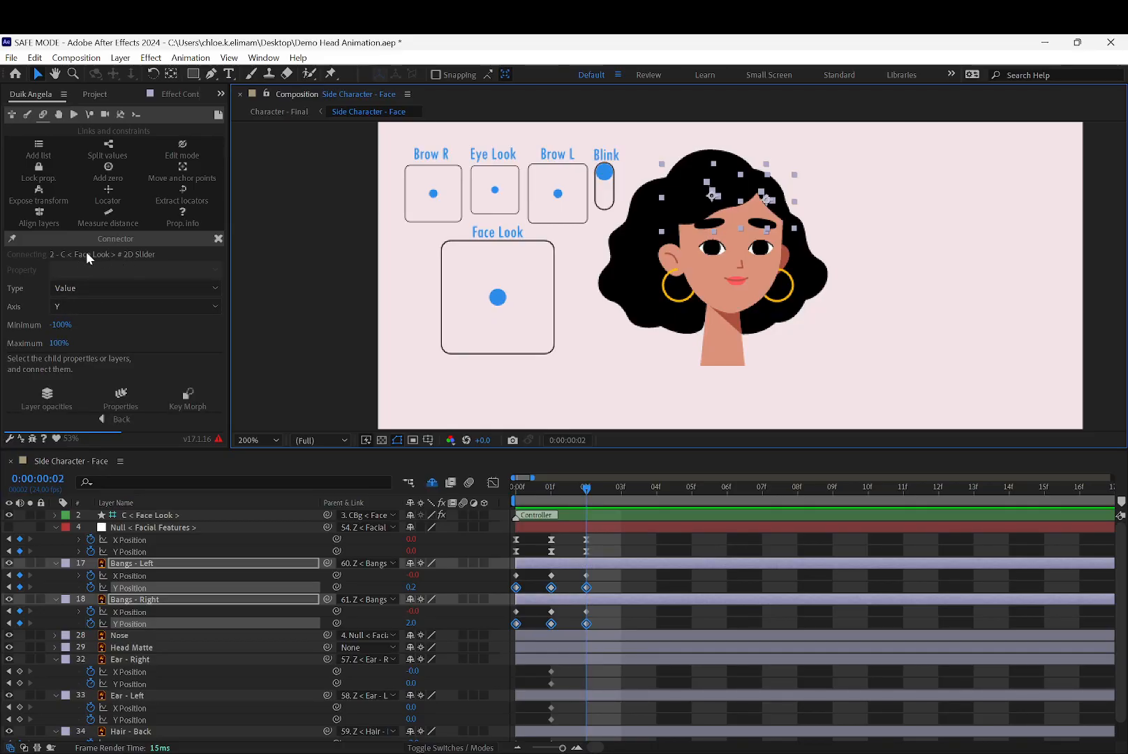
left_click(124, 401)
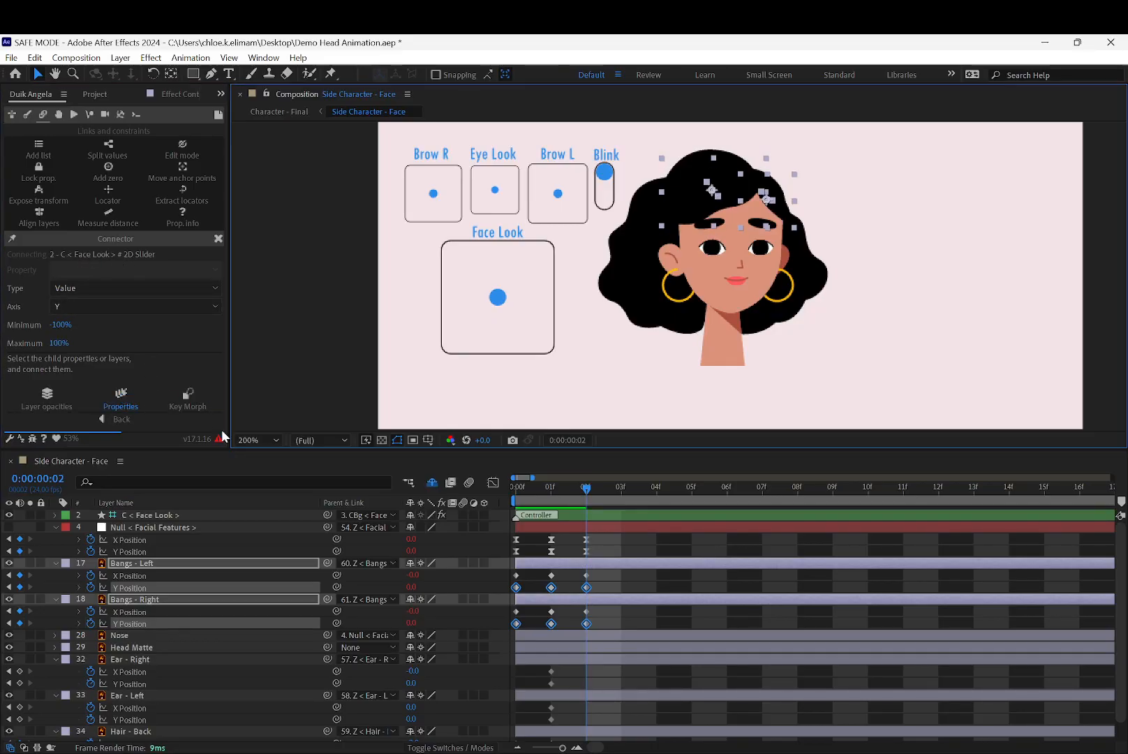
Test the bangs' connection by moving the Face Look controller around its box, and return it to the centre.
left_click(495, 295)
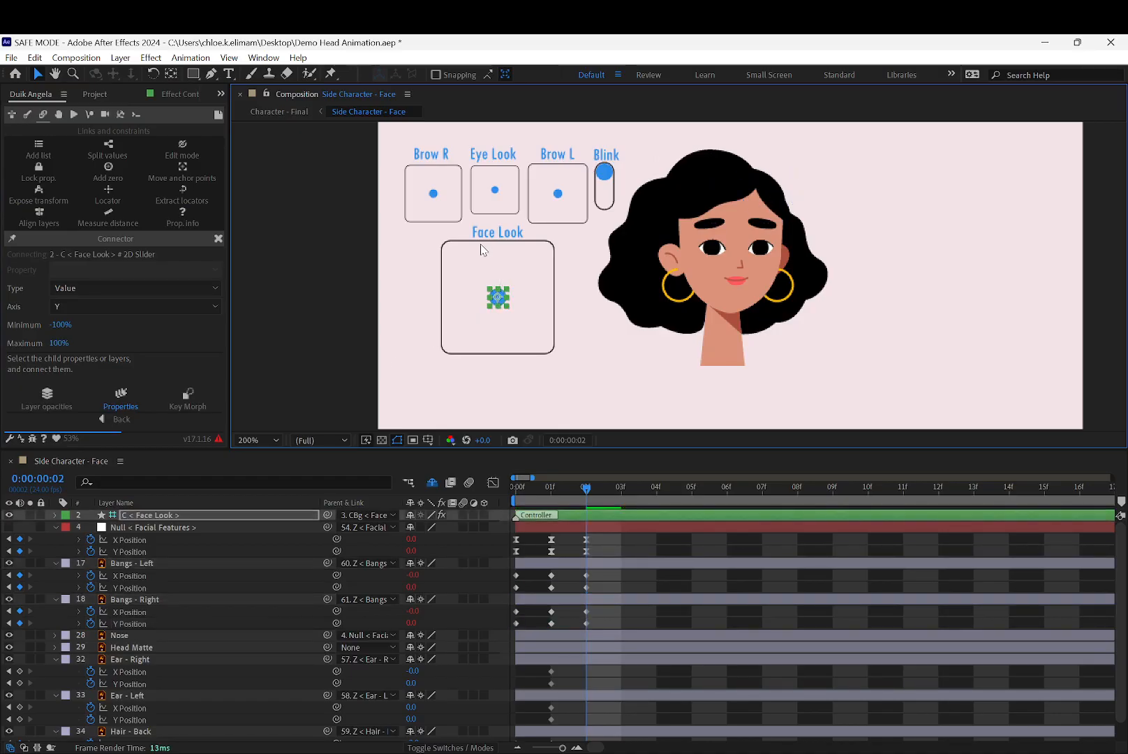
left_click(482, 292)
left_click_drag(496, 296, 562, 260)
left_click_drag(503, 249, 484, 305)
left_click(708, 382)
Compare the position of Hair - Back between frames 0 and 2.
left_click(630, 285)
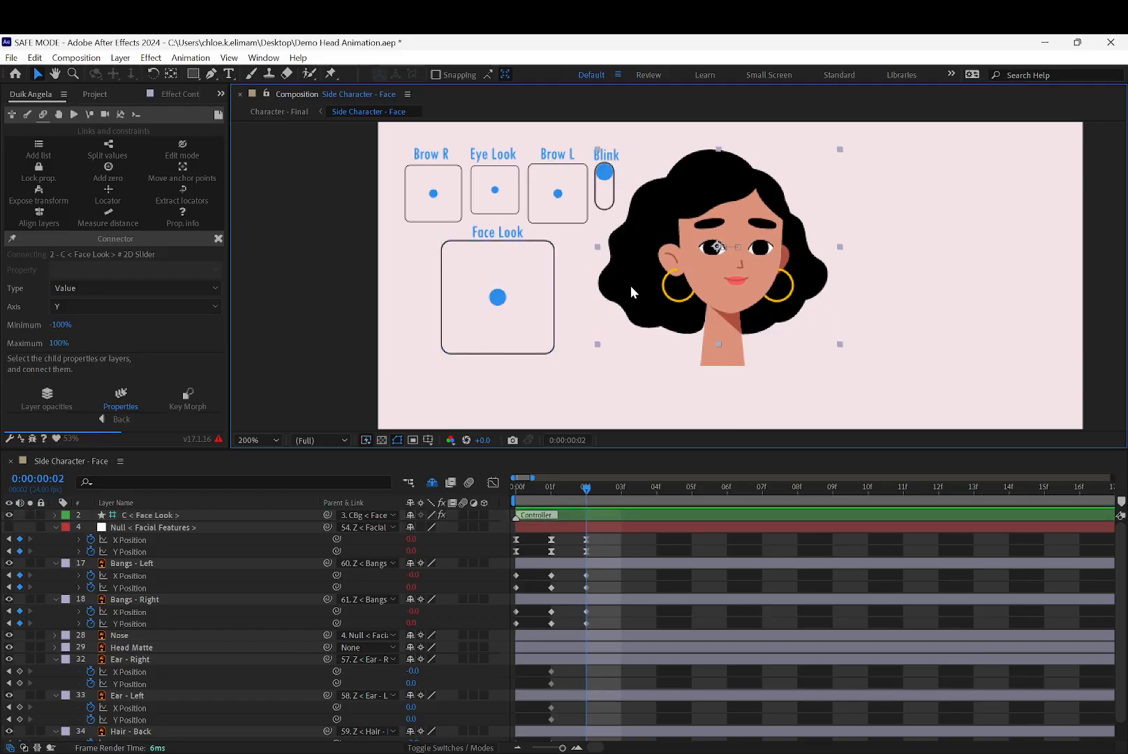
scroll(252, 676, "down", 1)
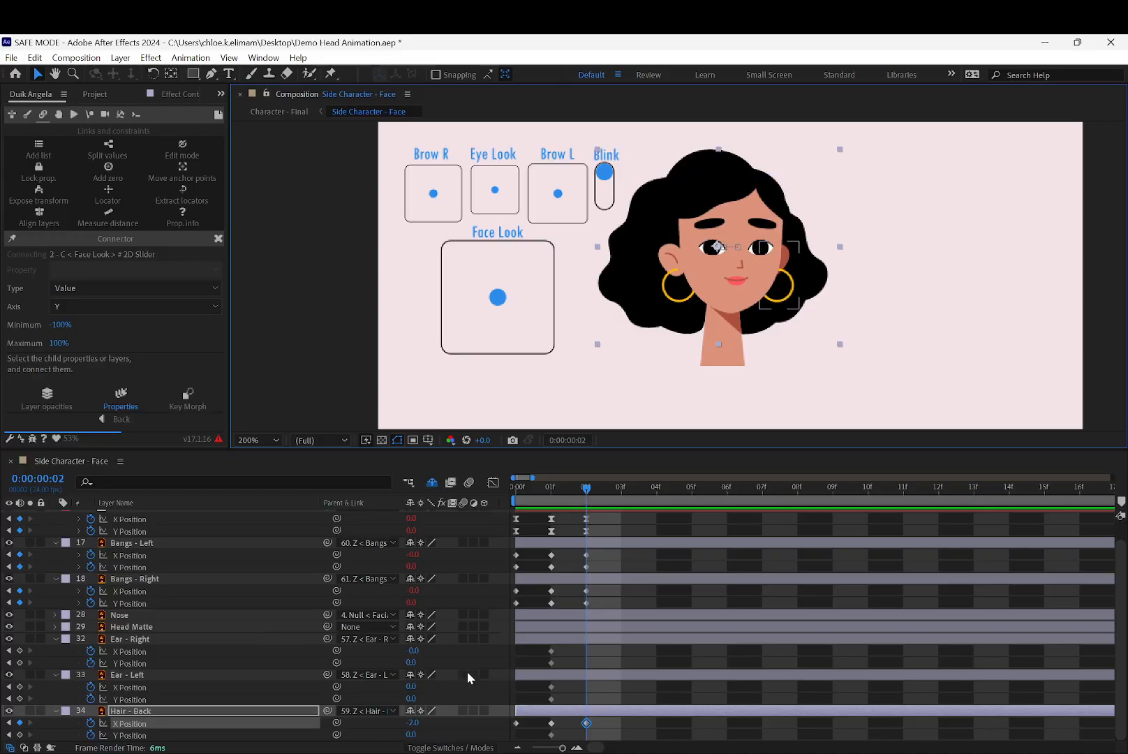
left_click_drag(584, 490, 515, 490)
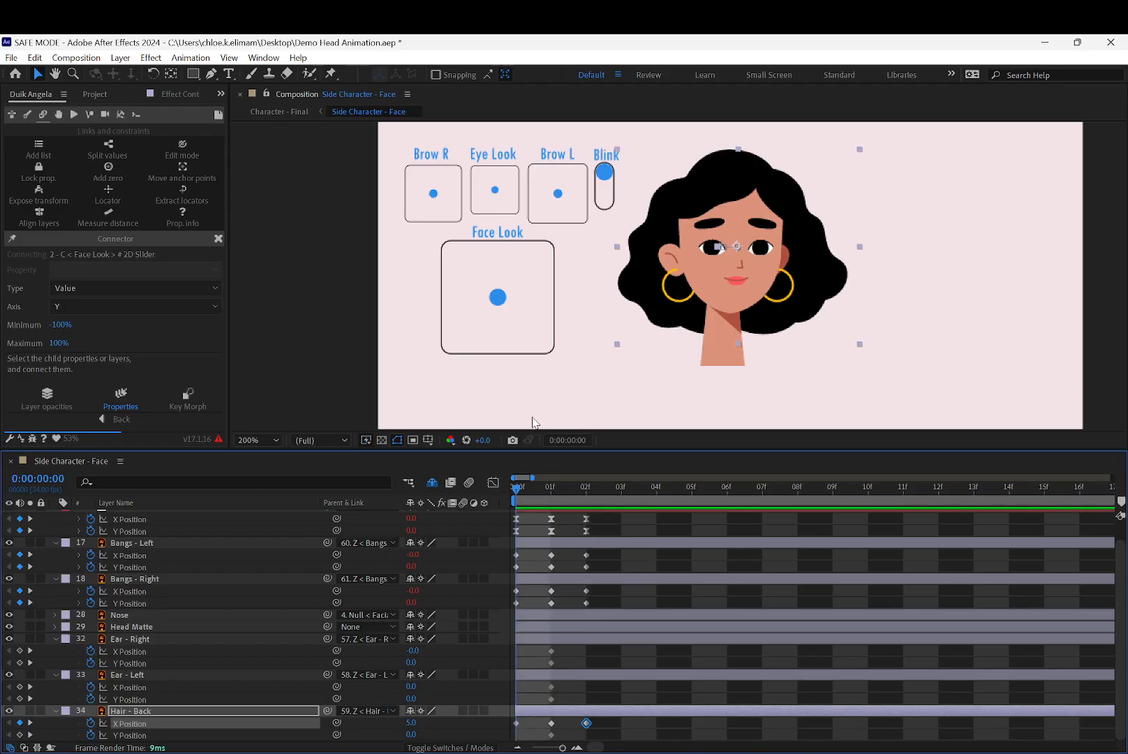
left_click_drag(549, 485, 486, 494)
left_click_drag(558, 490, 524, 492)
Move the Face Look controller to the middle of its box's upper edge and set Hair - Back's Y Position to 2 at frame 0.
left_click_drag(572, 450, 575, 392)
left_click_drag(498, 268, 497, 211)
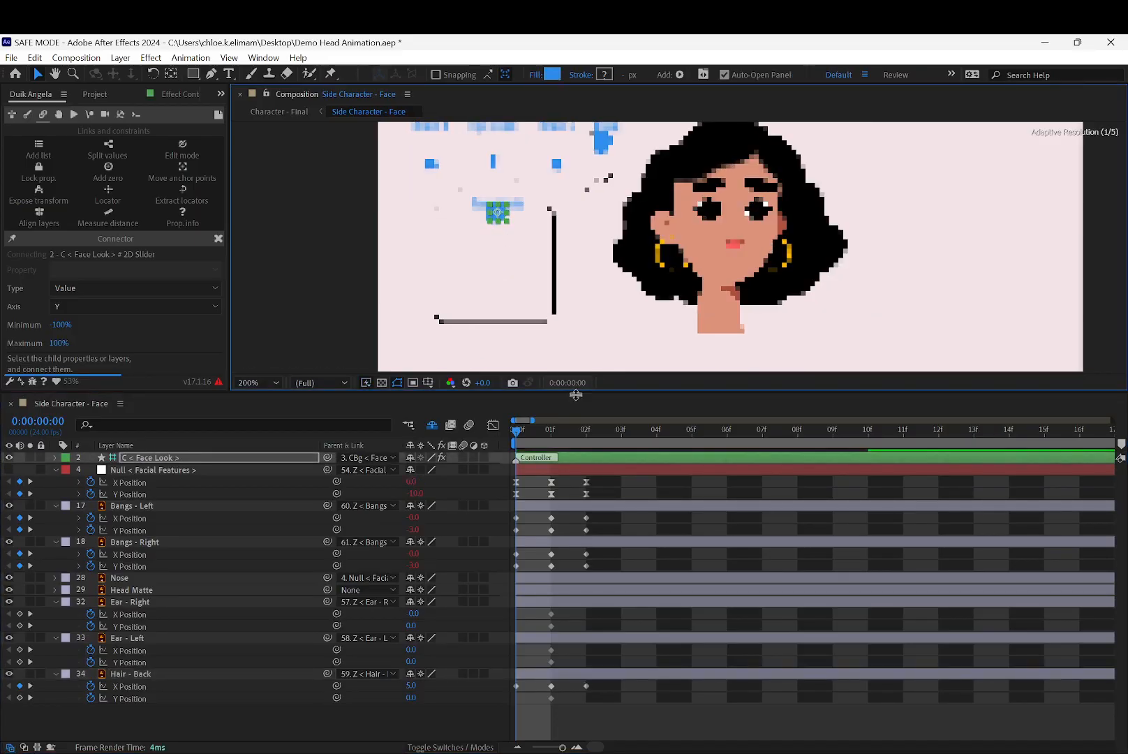
left_click(133, 686)
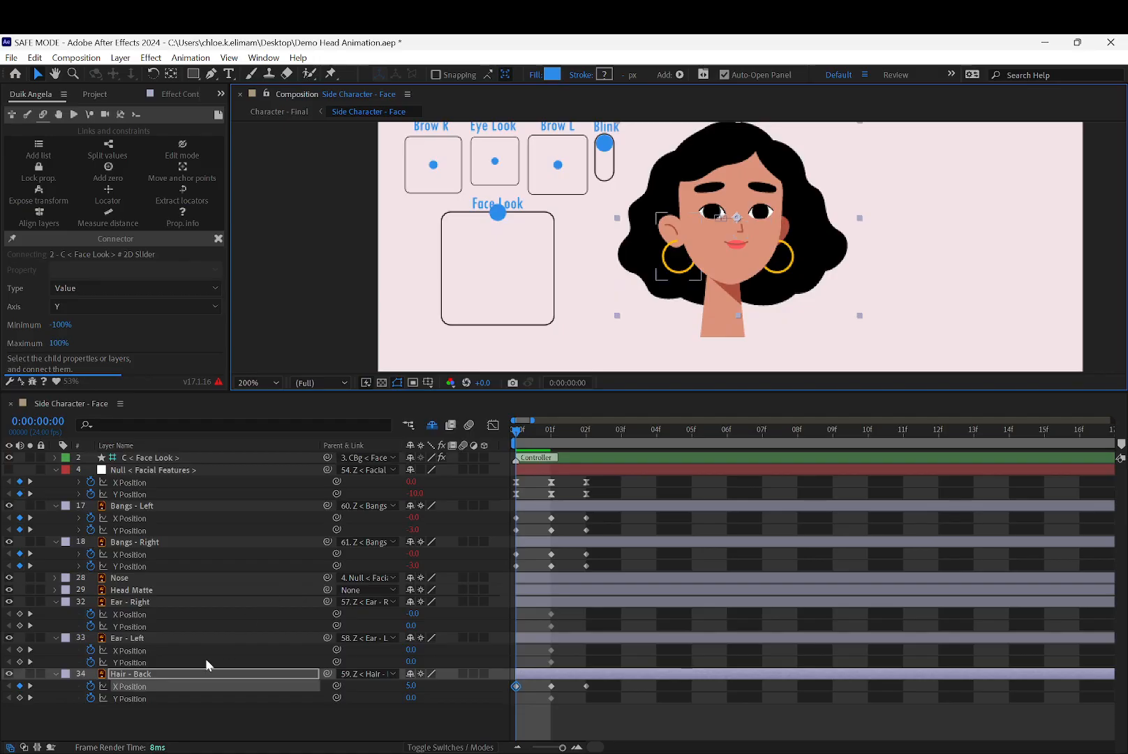
left_click_drag(411, 697, 448, 698)
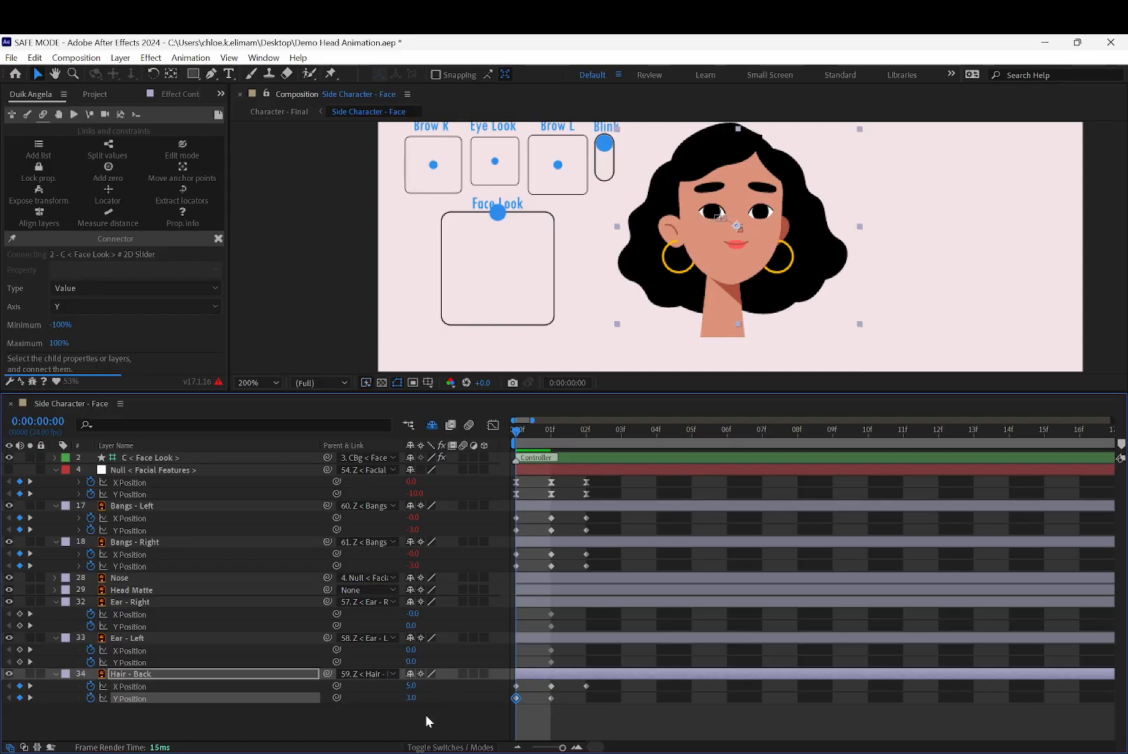
left_click(410, 697)
key("Return")
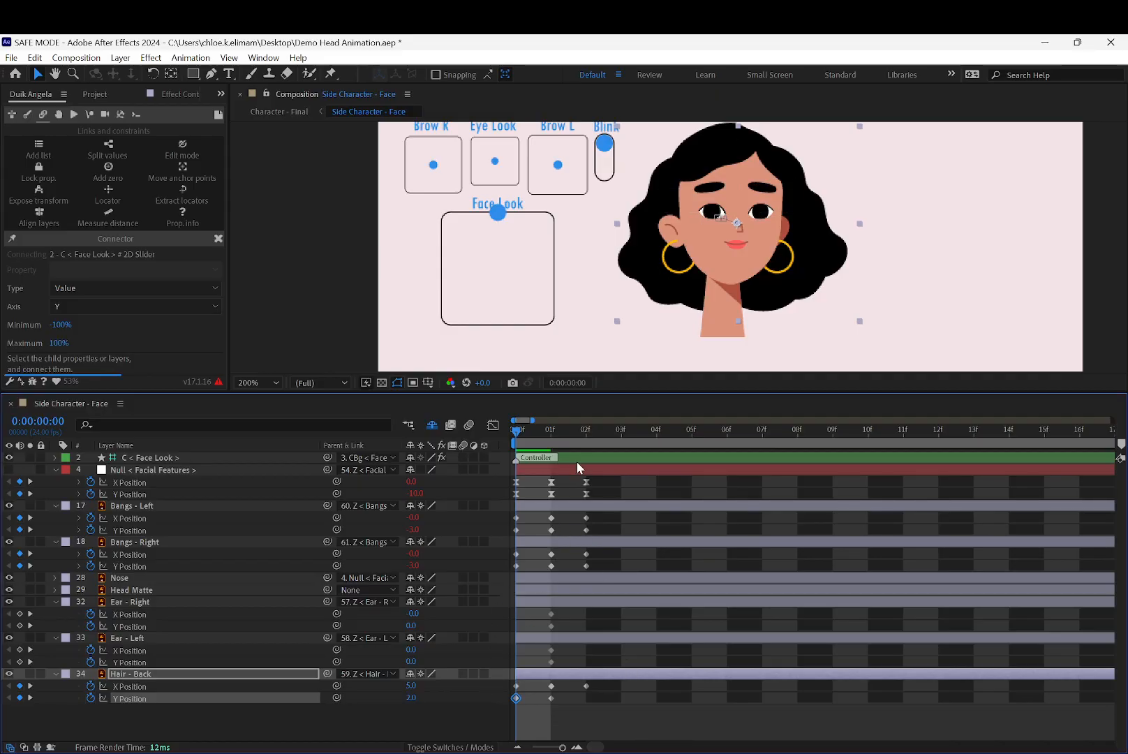
Keyframe a negative Y Position for Hair - Back at frame 2.
left_click_drag(529, 428, 578, 432)
left_click(411, 697)
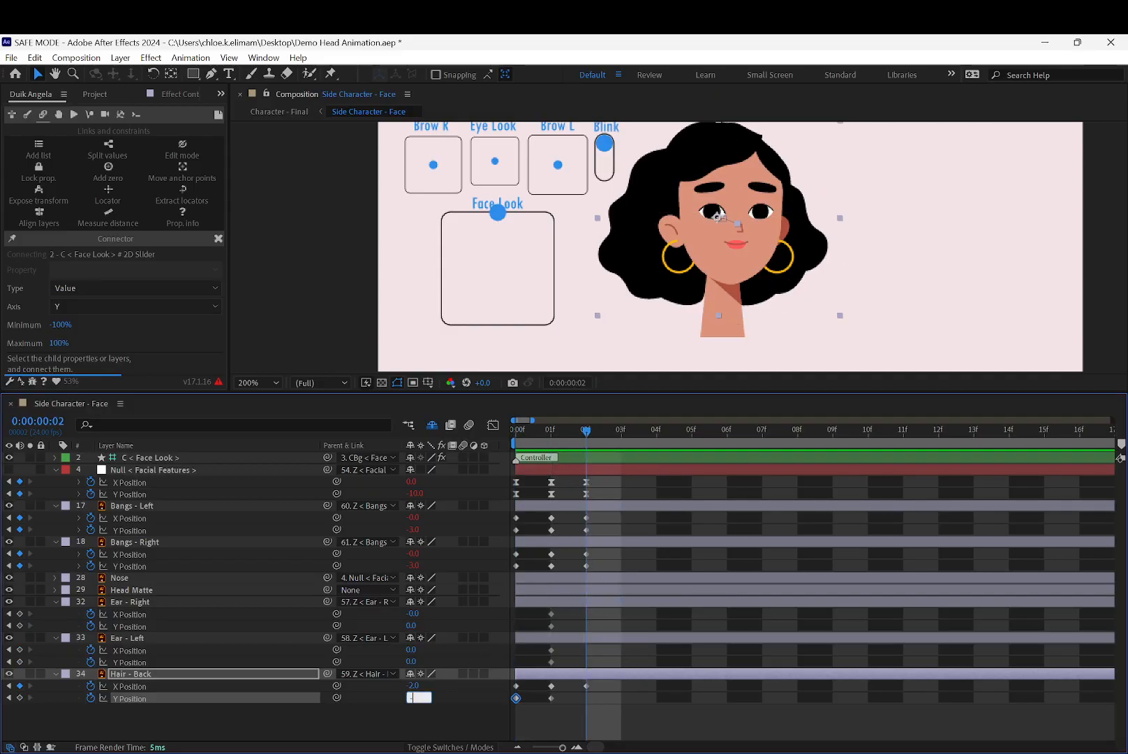
key("Return")
Return to frame 1 and bring the Face Look controller back to the centre of its box.
left_click_drag(588, 437, 554, 437)
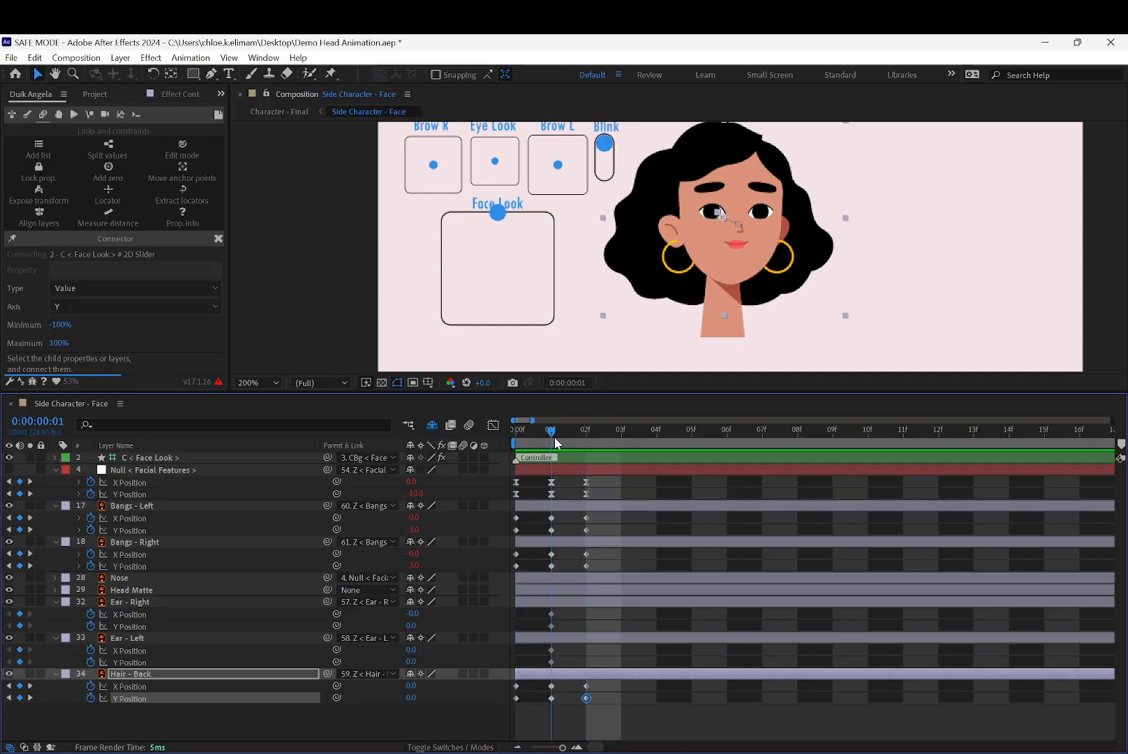
left_click(497, 213)
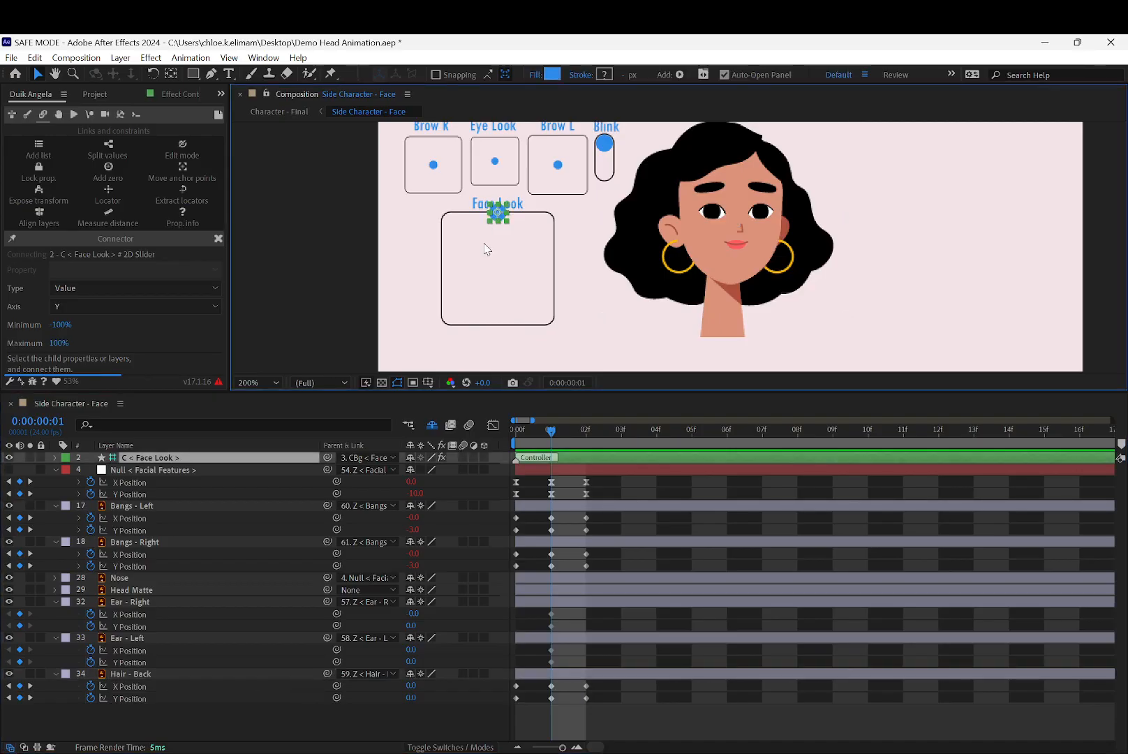
left_click_drag(497, 213, 495, 268)
left_click(449, 273)
left_click(571, 285)
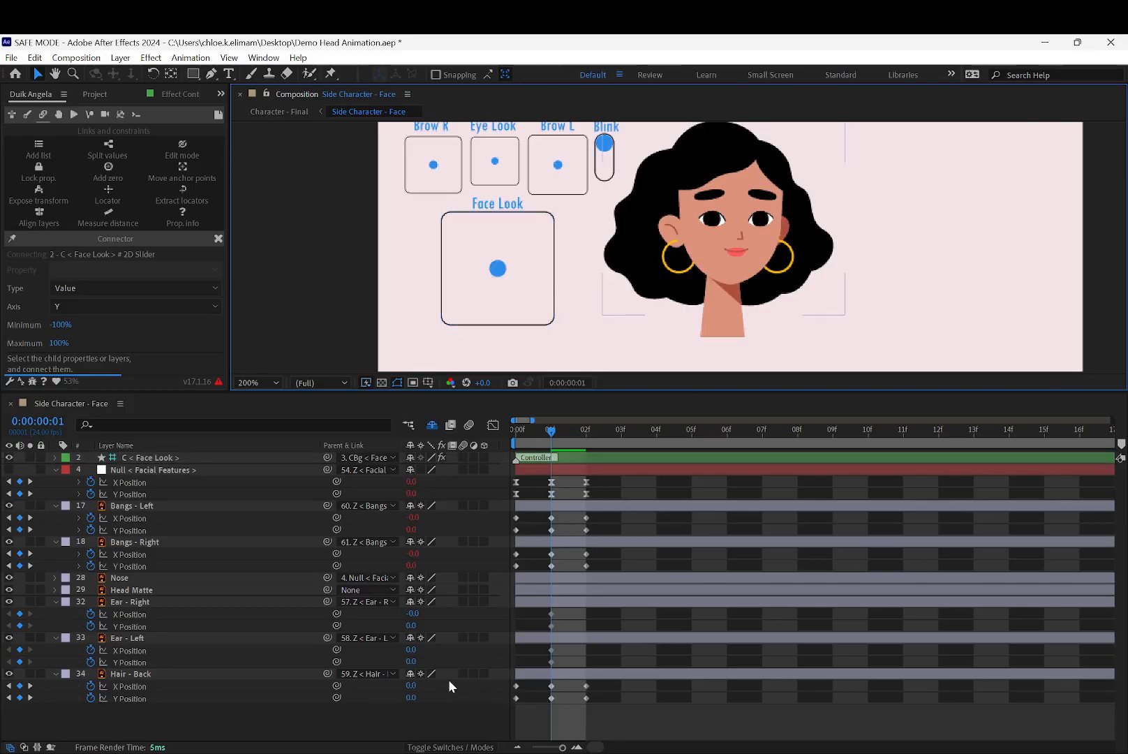
left_click(601, 507)
left_click_drag(601, 515, 511, 536)
left_click_drag(611, 549, 510, 567)
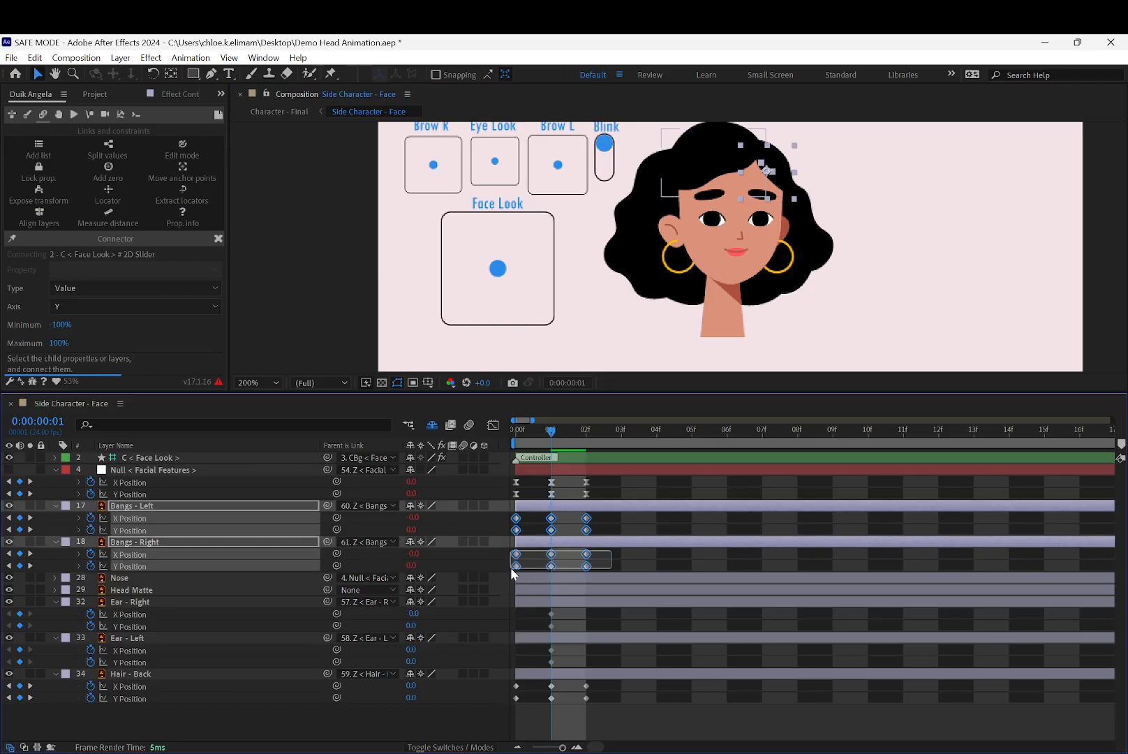
left_click_drag(593, 684, 512, 708)
left_click_drag(560, 654, 527, 674)
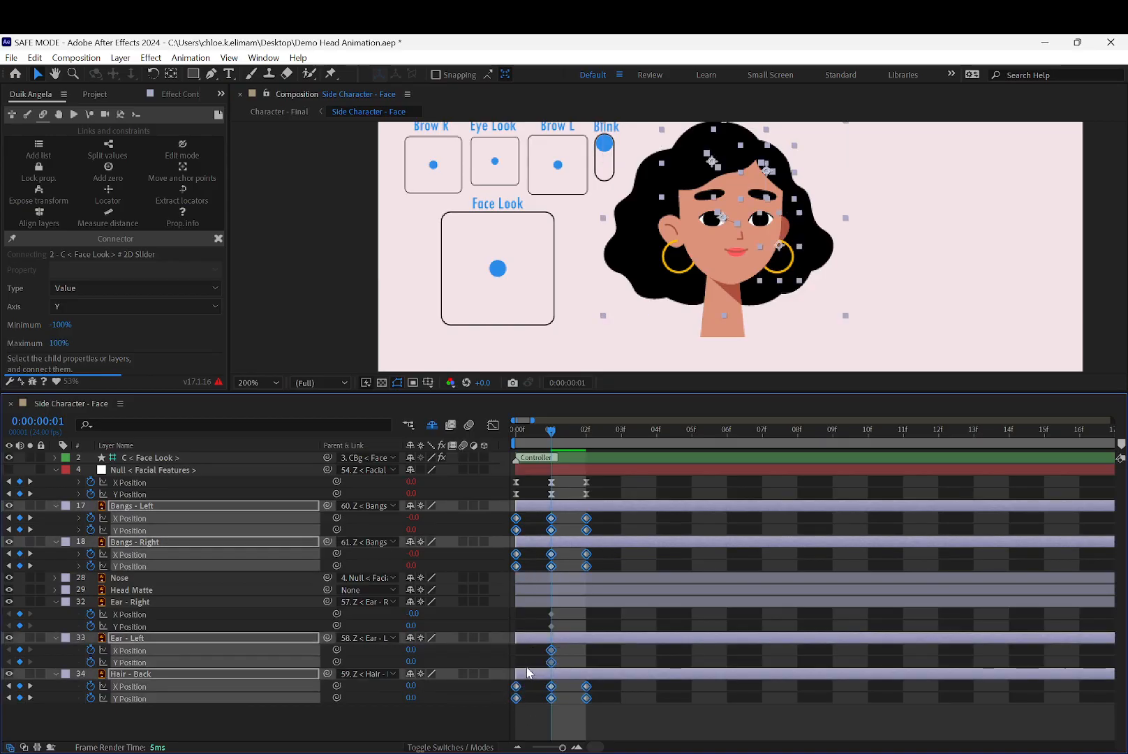
left_click_drag(565, 612, 531, 631)
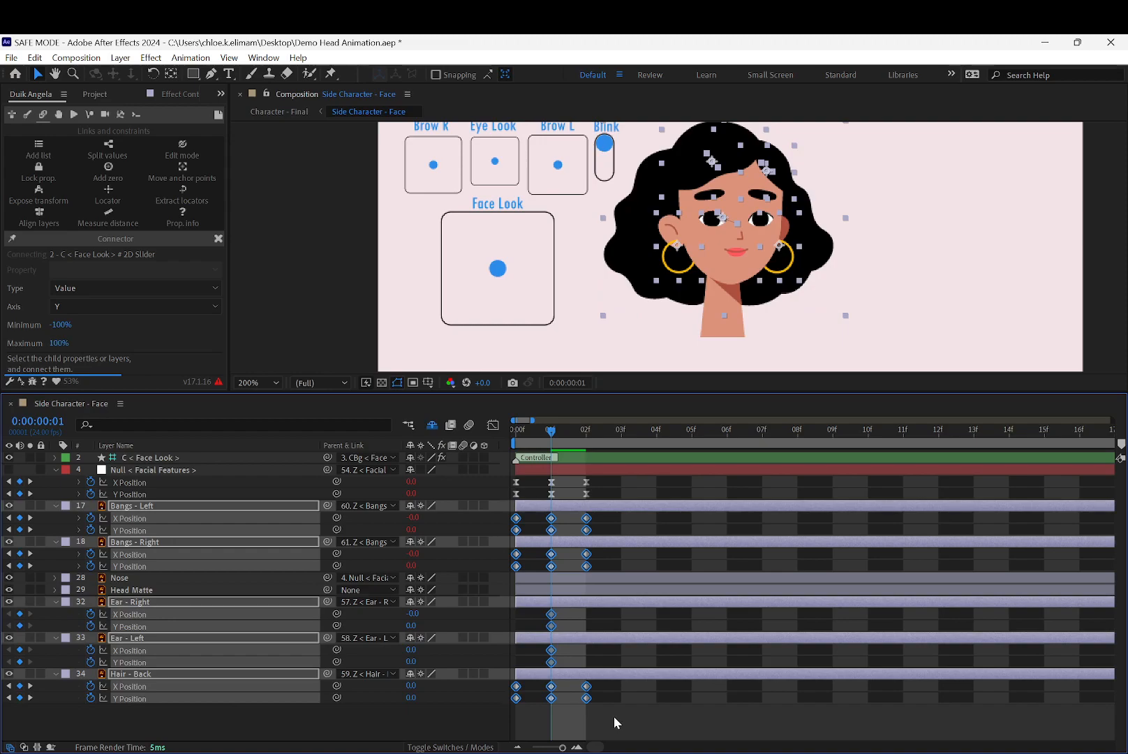
key("Page_Up")
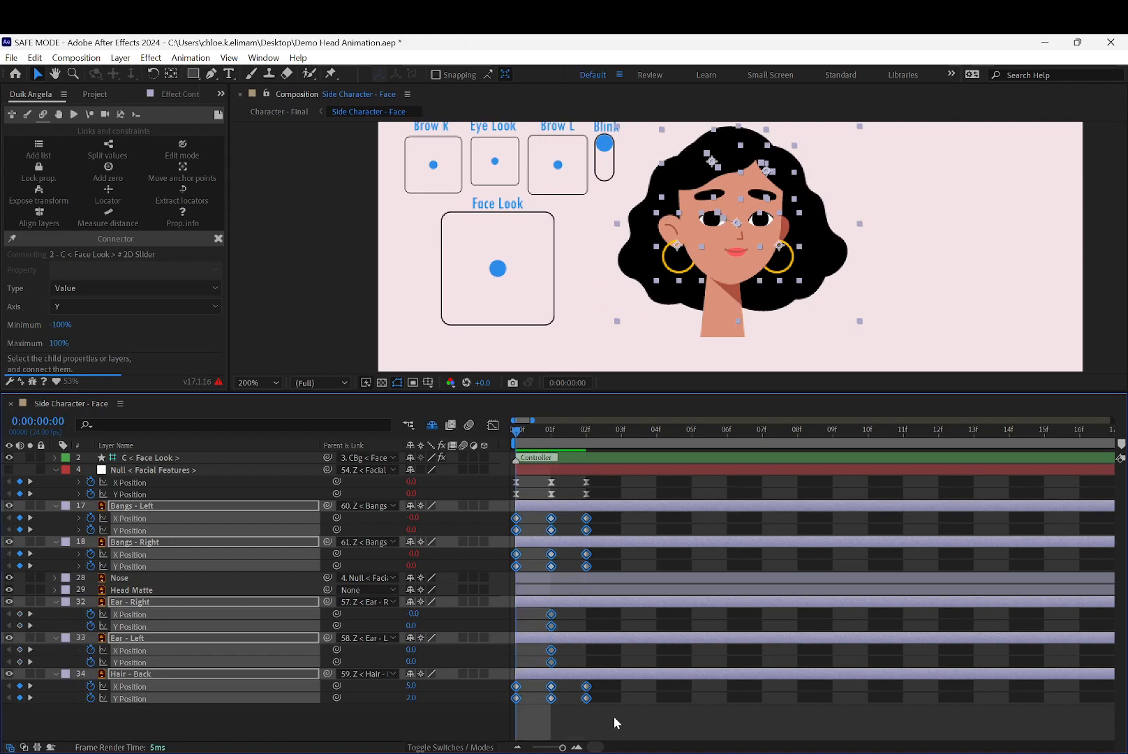
key("KP_2")
key("Page_Down")
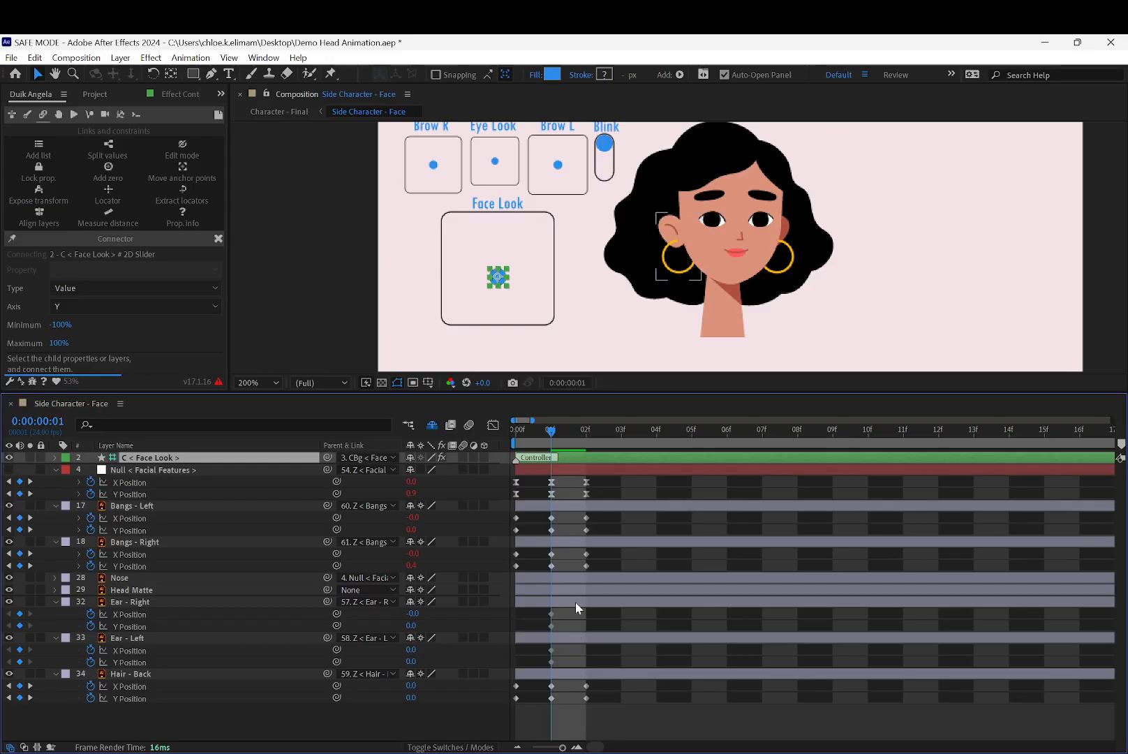
Apply Easy Ease to all X and Y Position keyframes of both Bangs layers, both Ear layers and Hair - Back.
left_click_drag(574, 607, 526, 623)
left_click_drag(601, 519, 504, 534)
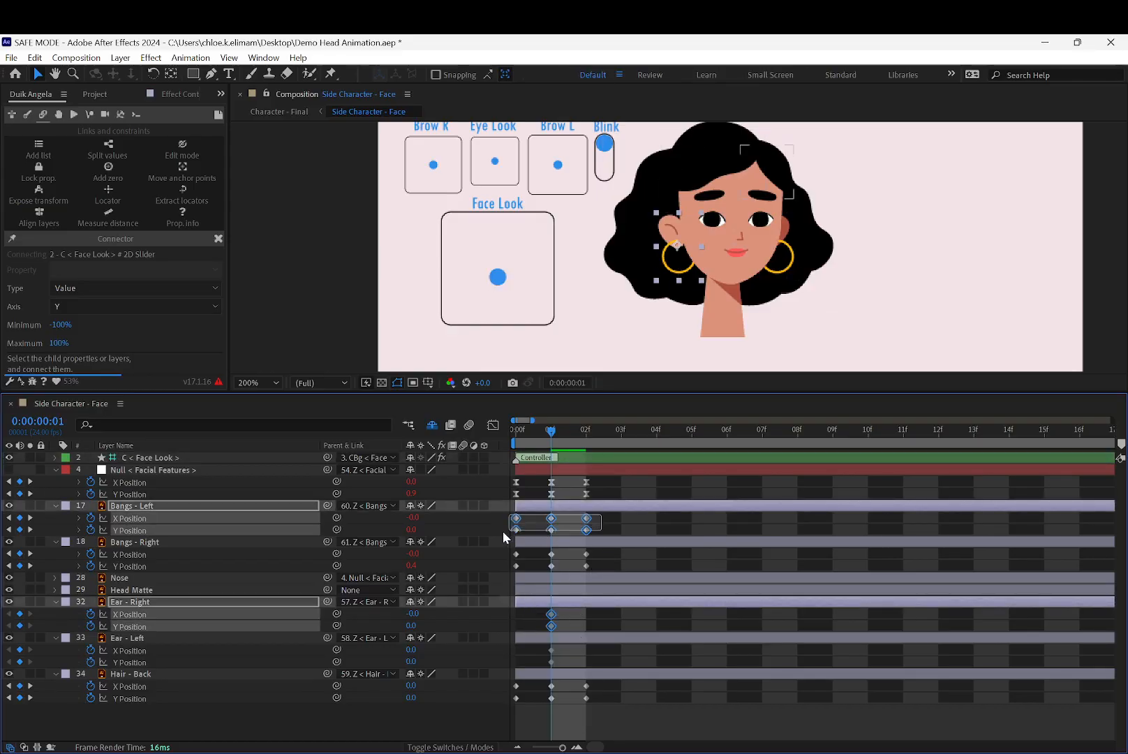
left_click_drag(601, 549, 509, 578)
left_click_drag(585, 645, 525, 671)
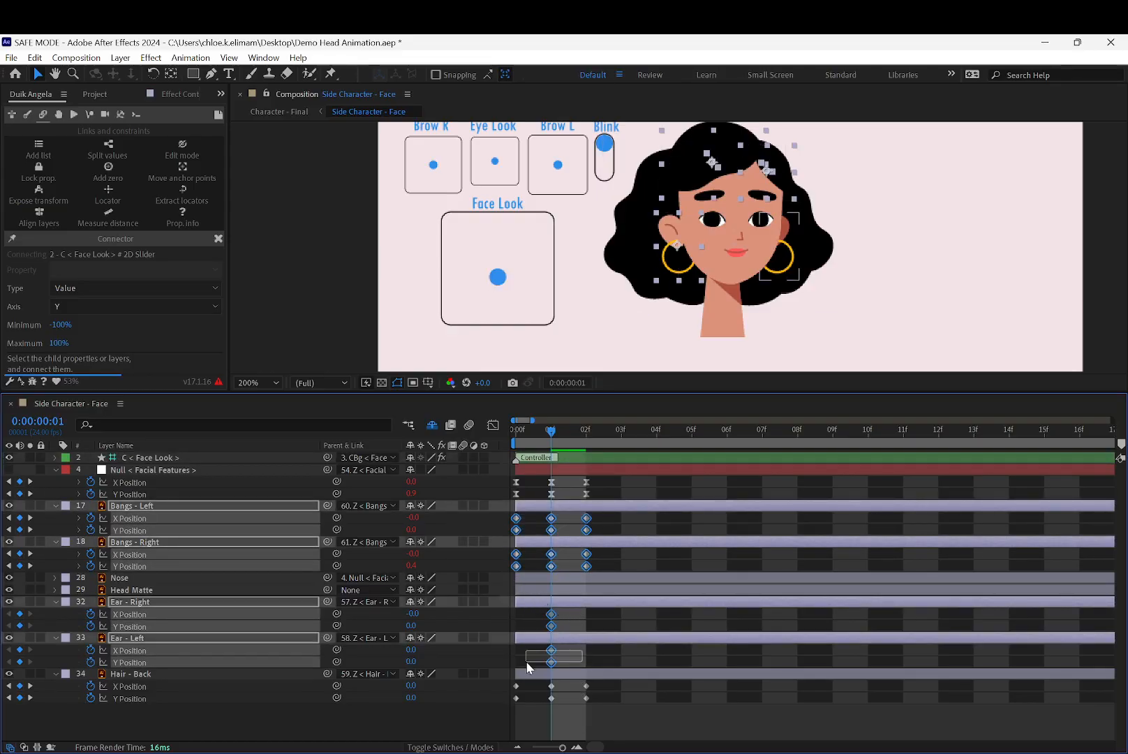
left_click_drag(611, 681, 486, 715)
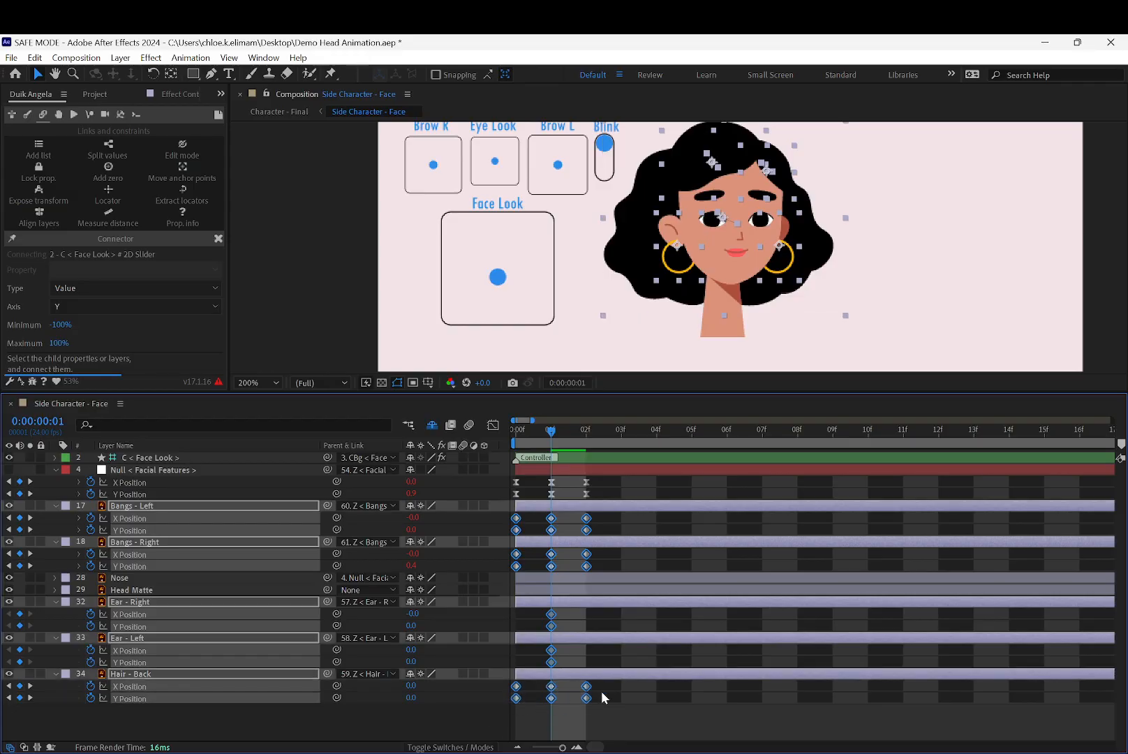
key("F9")
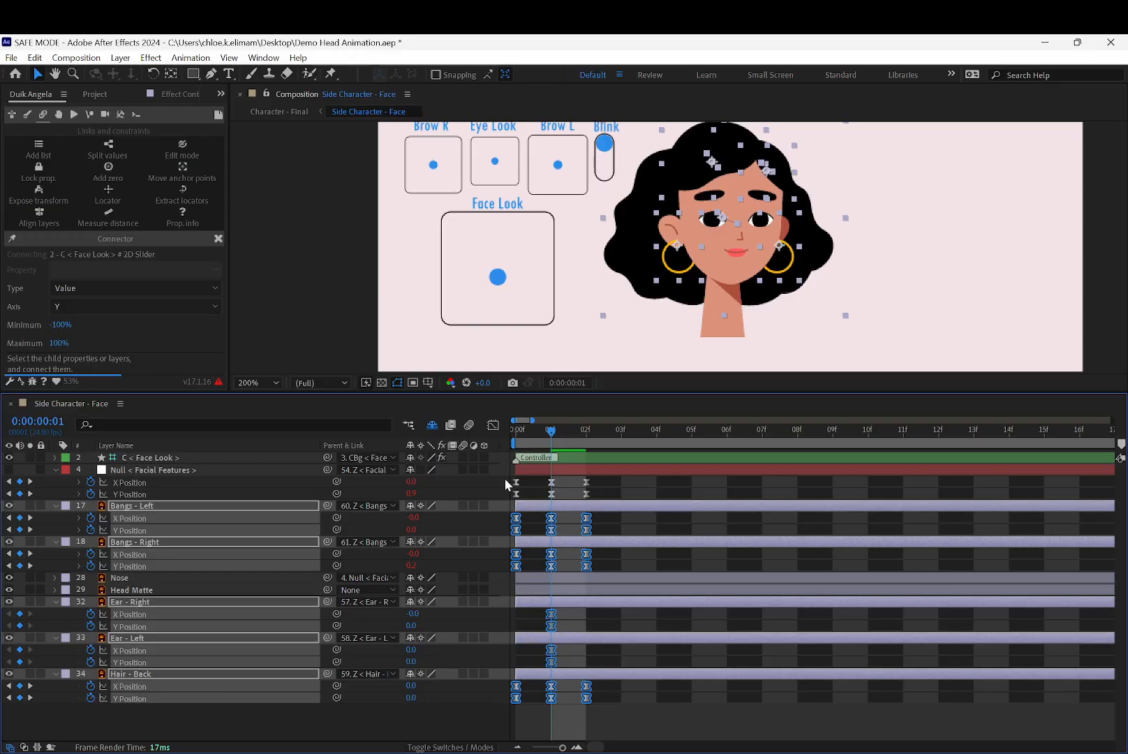
Connect the Y Position of Hair - Back to the Face Look slider's Y axis.
left_click(460, 714)
left_click(180, 519)
left_click(177, 704)
left_click(178, 697)
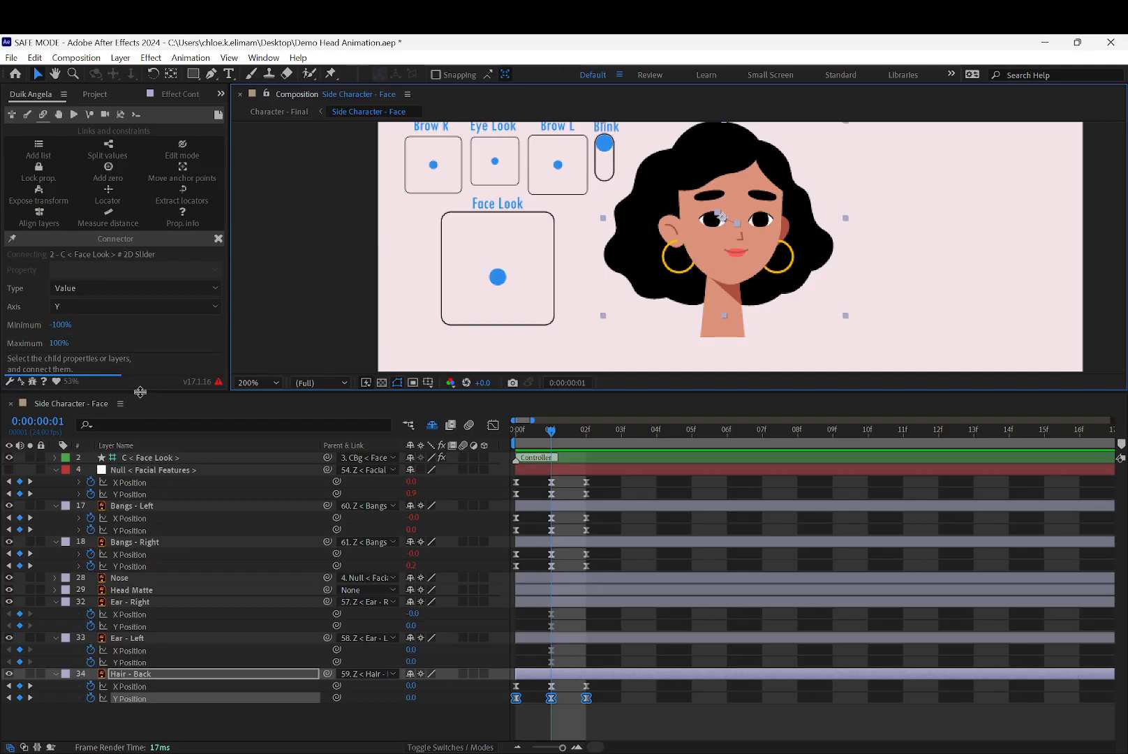
left_click_drag(139, 393, 120, 523)
left_click_drag(123, 460, 122, 459)
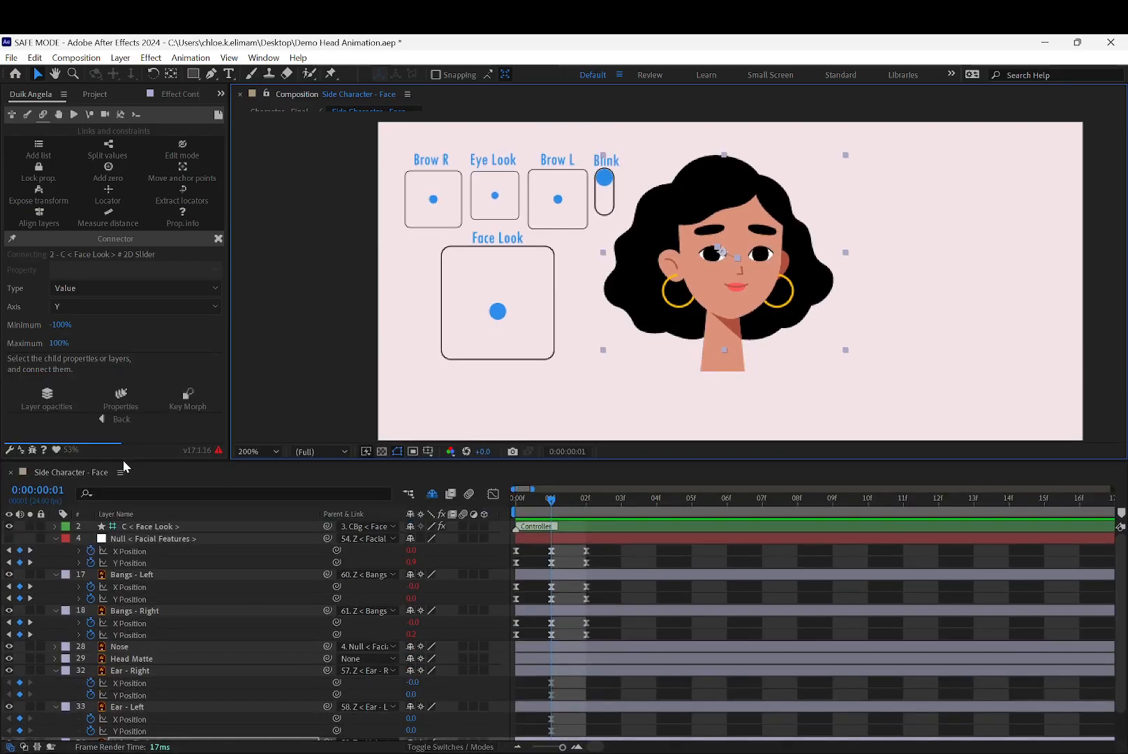
left_click(122, 394)
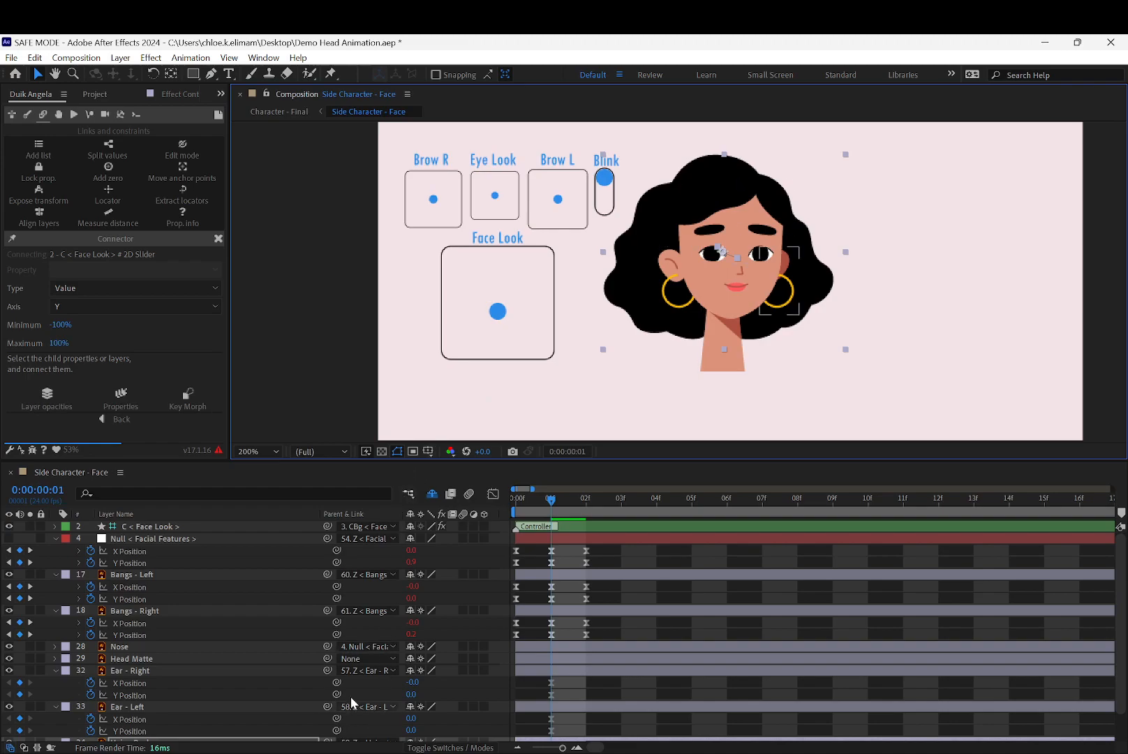
Connect the X Position of Hair - Back to the Face Look slider's X axis.
left_click_drag(386, 461, 388, 459)
left_click_drag(389, 410, 388, 388)
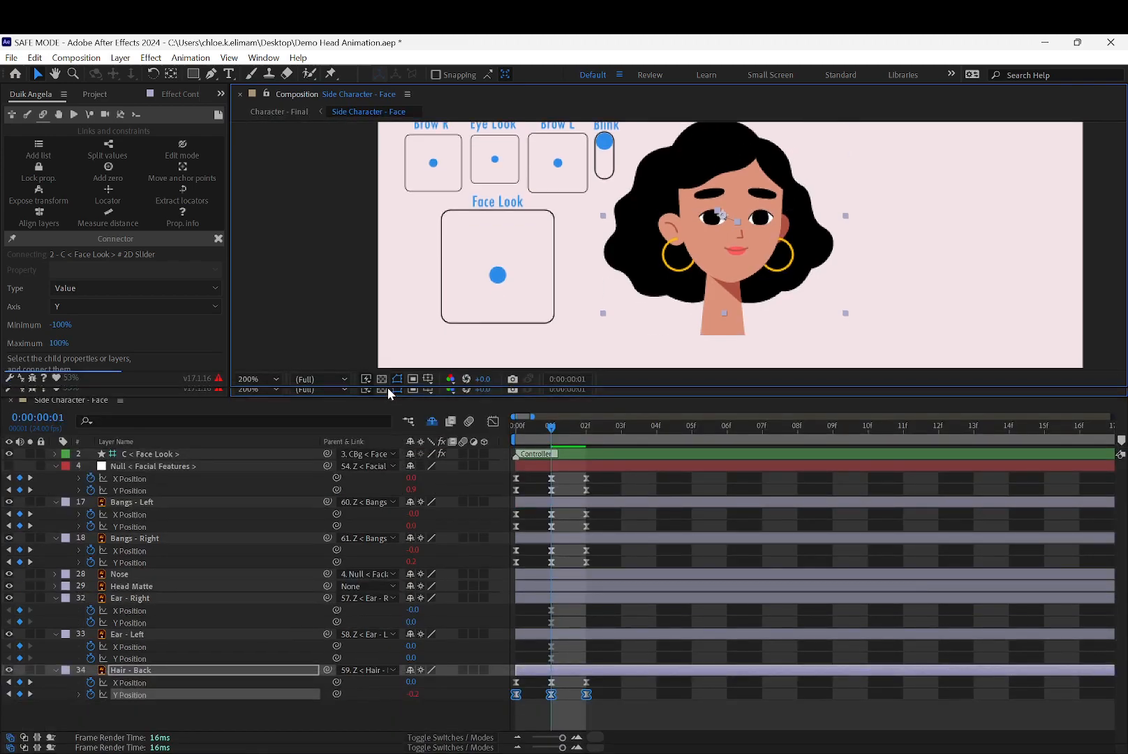
left_click(131, 308)
left_click(101, 330)
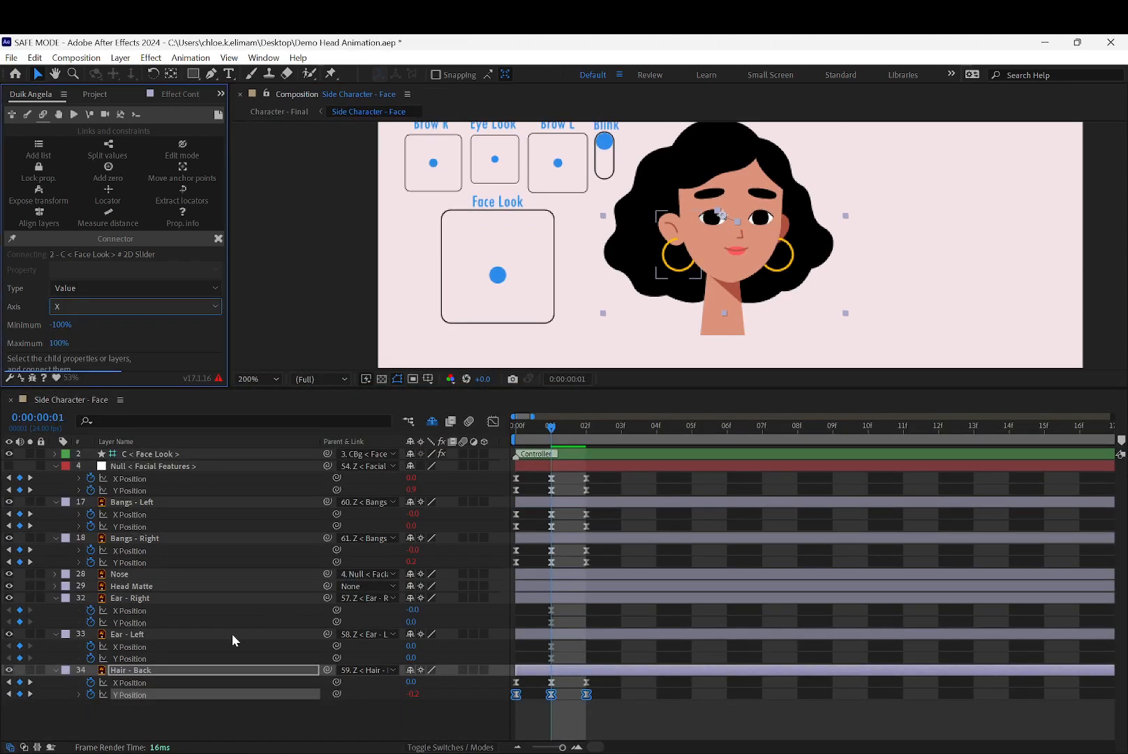
left_click(184, 682)
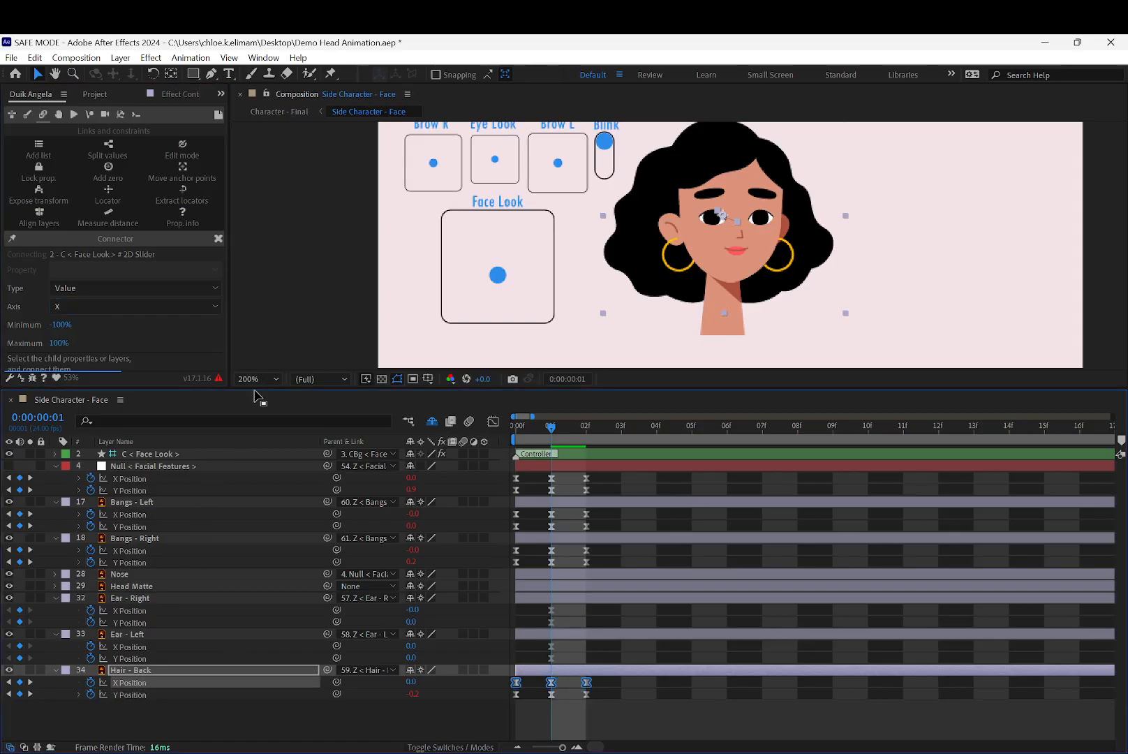
left_click_drag(256, 389, 249, 452)
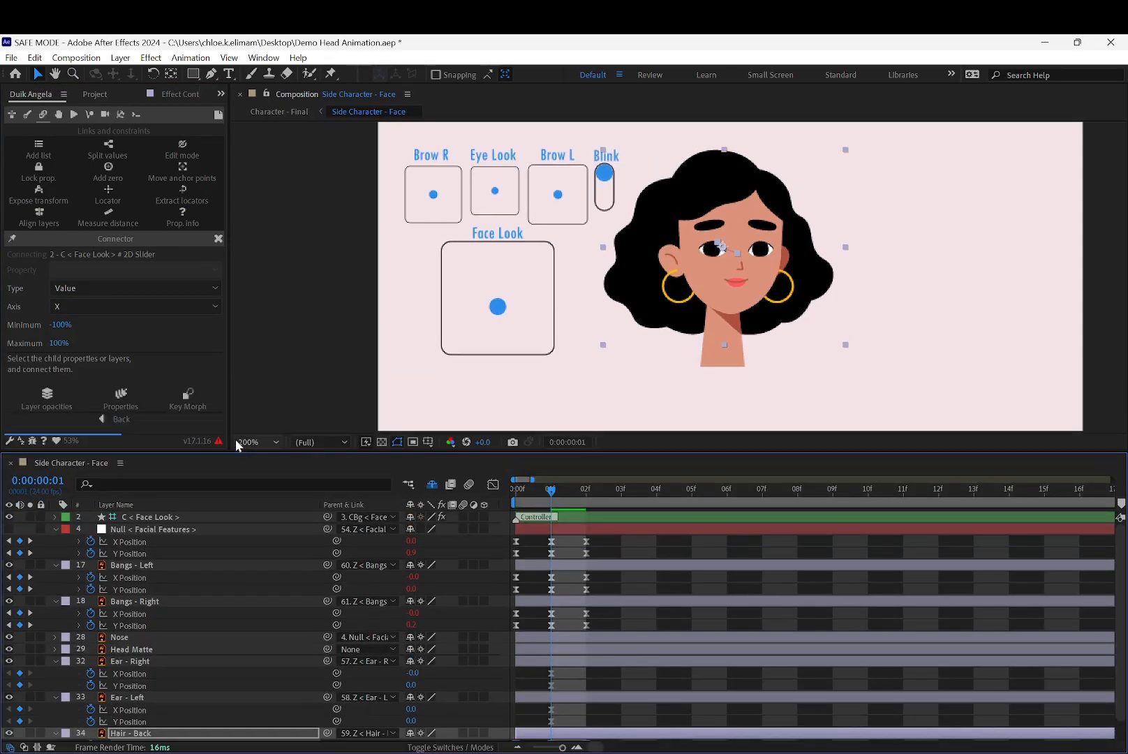
left_click(126, 400)
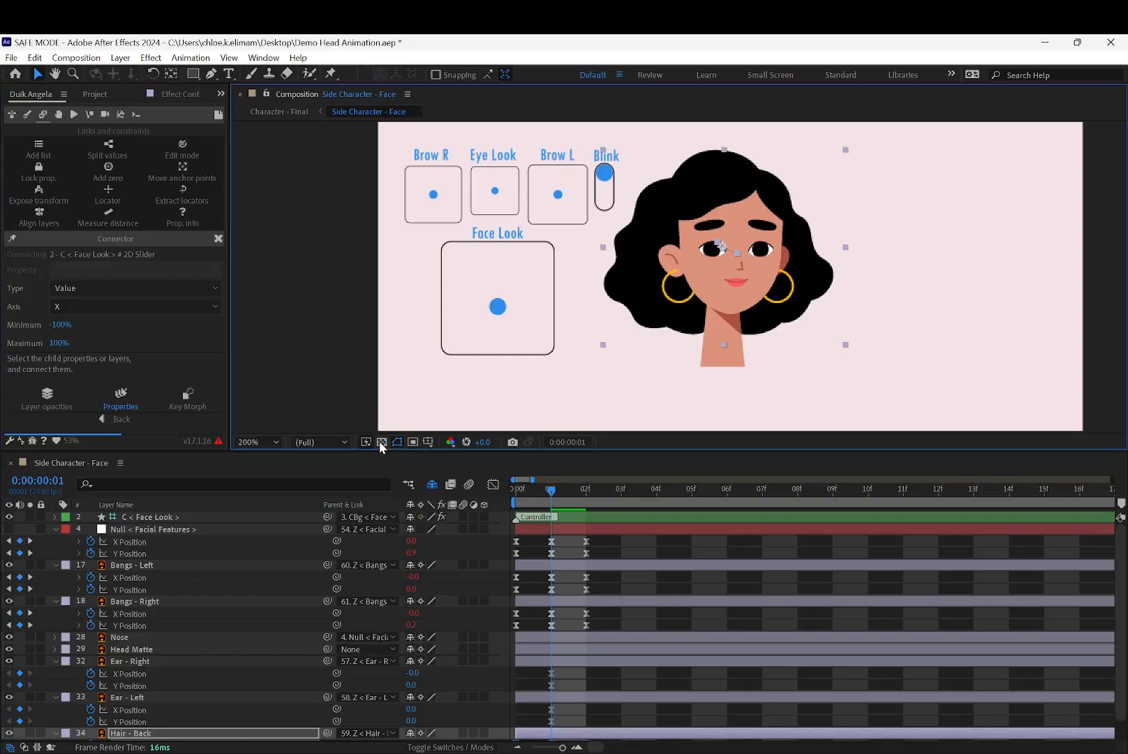
left_click(383, 418)
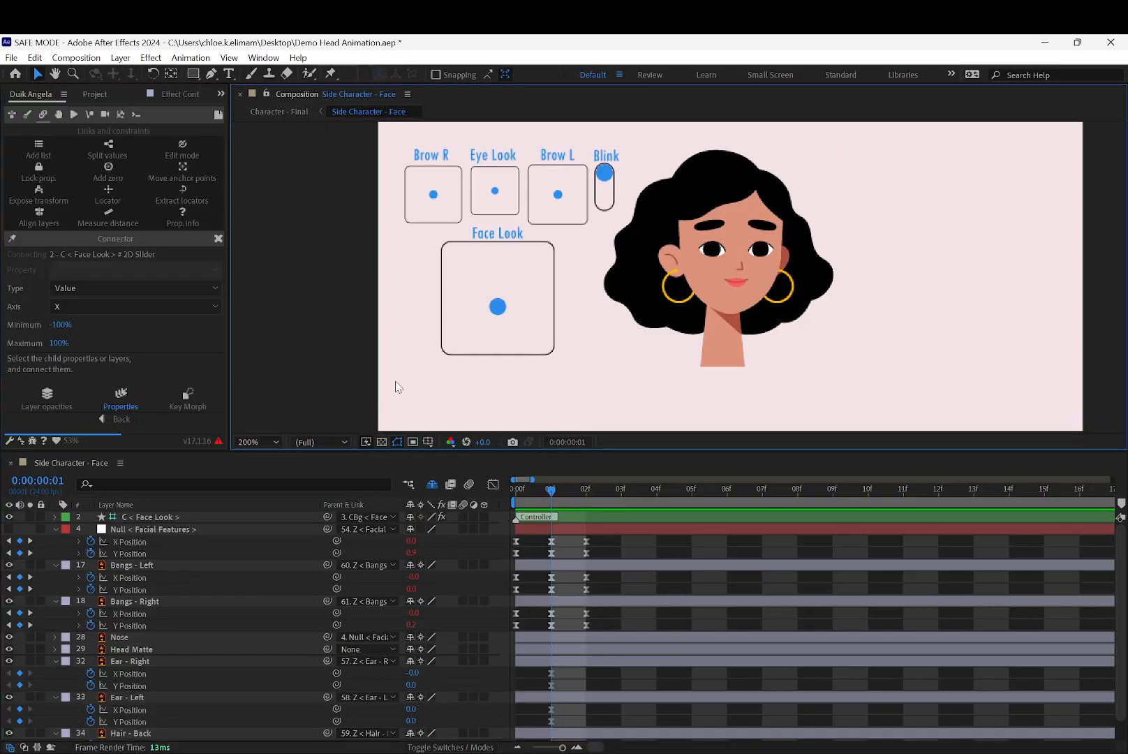
Test the head turn by moving the Face Look controller straight up and to the upper-right part of its box.
left_click(500, 306)
left_click_drag(499, 307, 500, 263)
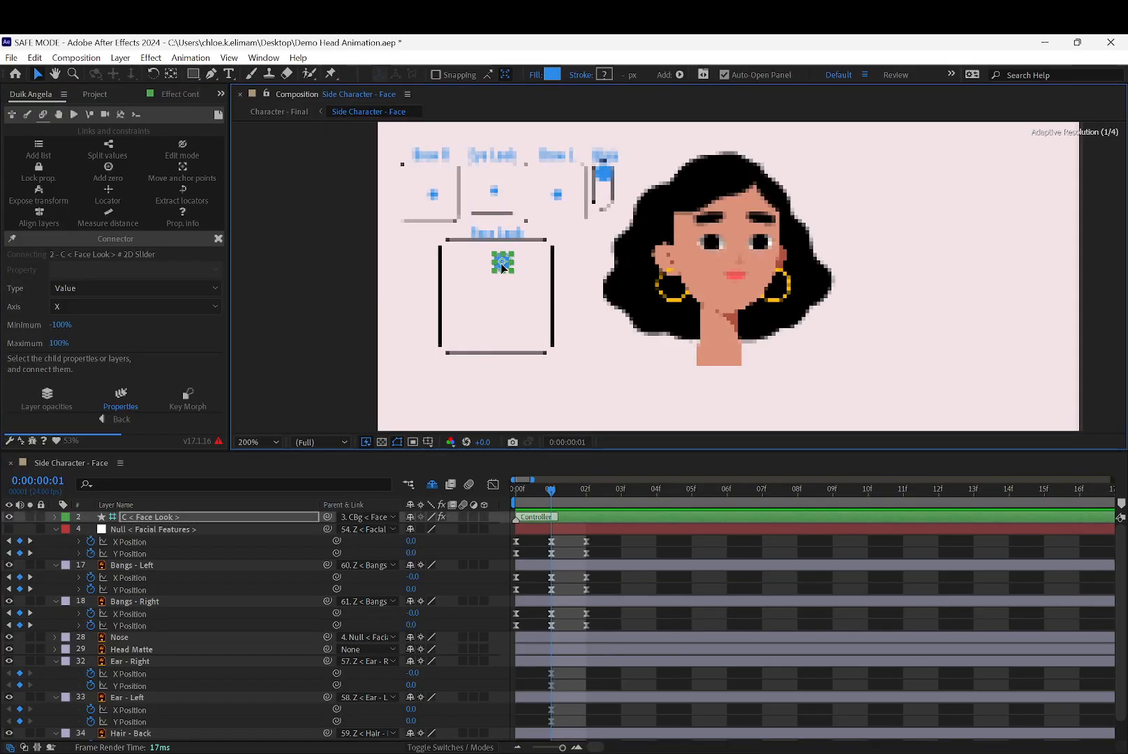
left_click(498, 305)
mouse_move(503, 262)
left_mouse_down()
mouse_move(449, 263)
mouse_move(439, 337)
mouse_move(473, 360)
mouse_move(557, 356)
mouse_move(550, 272)
left_mouse_up()
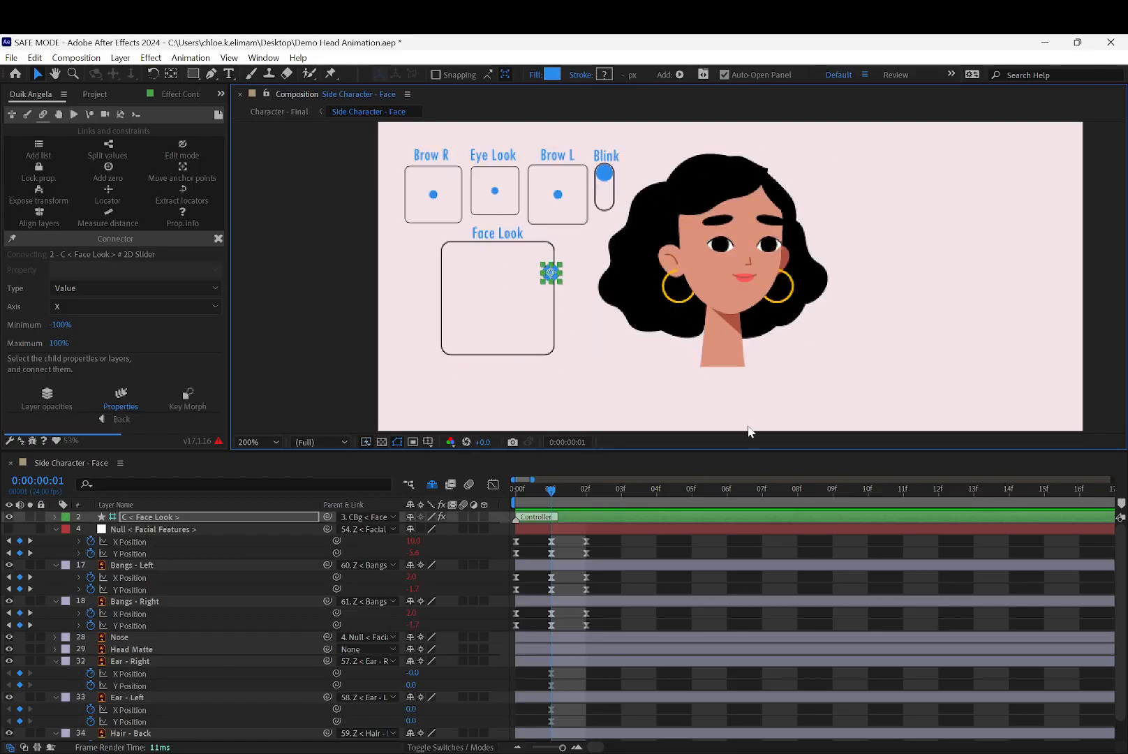
Shorten the composition's work area so it ends at about frame 10.
scroll(876, 615, "down", 6)
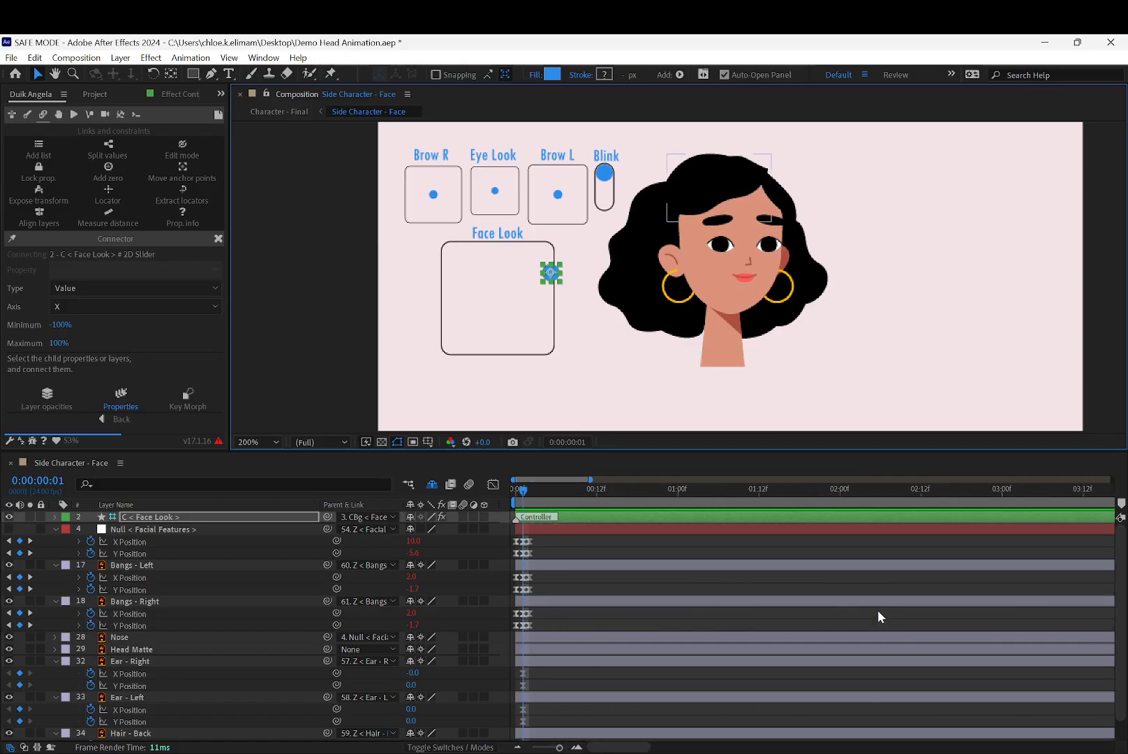
left_click_drag(1114, 502, 561, 500)
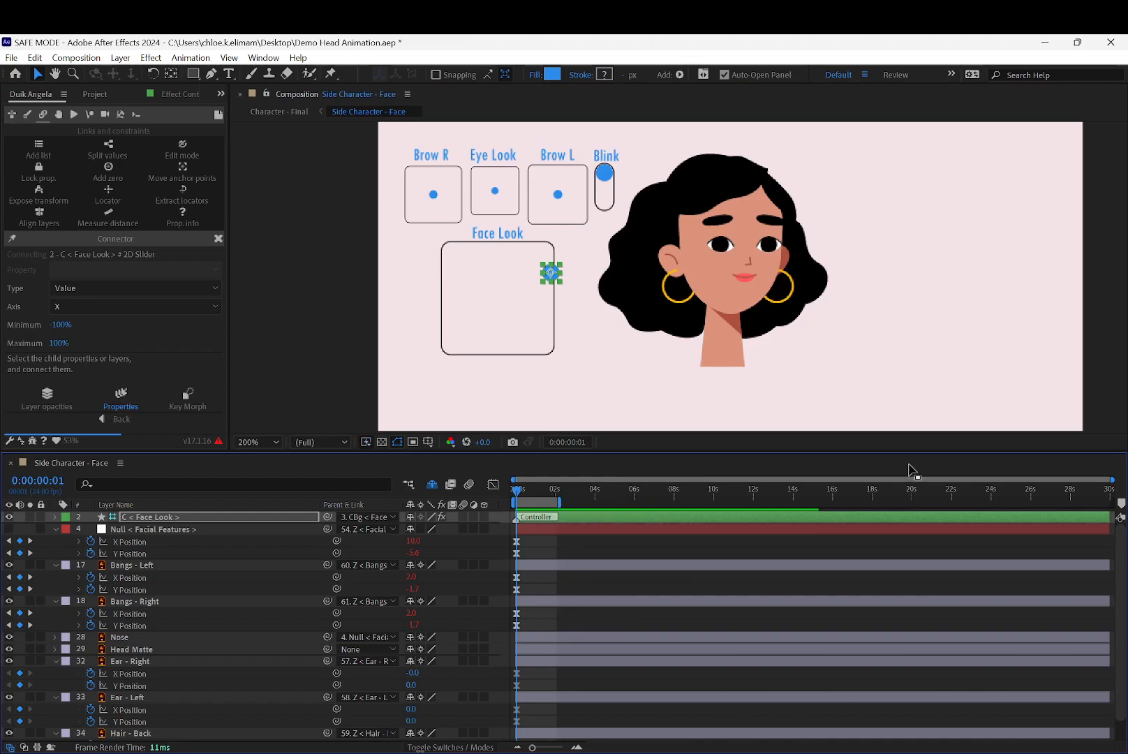
left_click_drag(1109, 479, 618, 498)
left_click_drag(762, 501, 533, 480)
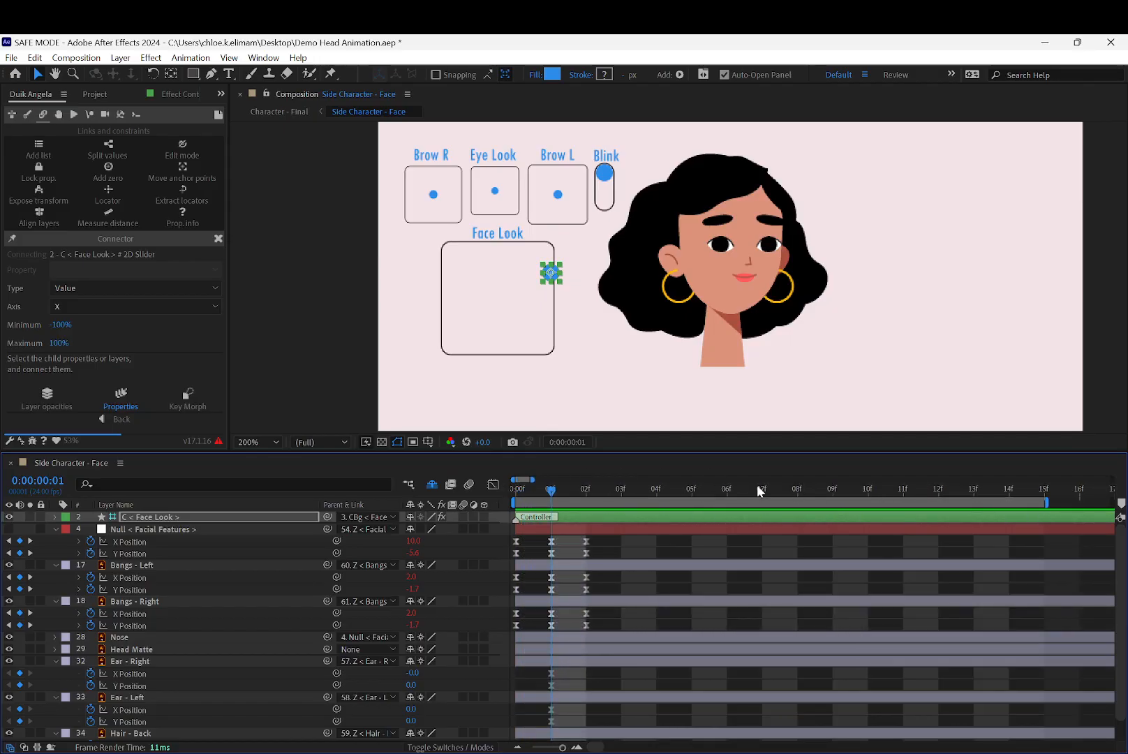
left_click_drag(1046, 498, 869, 502)
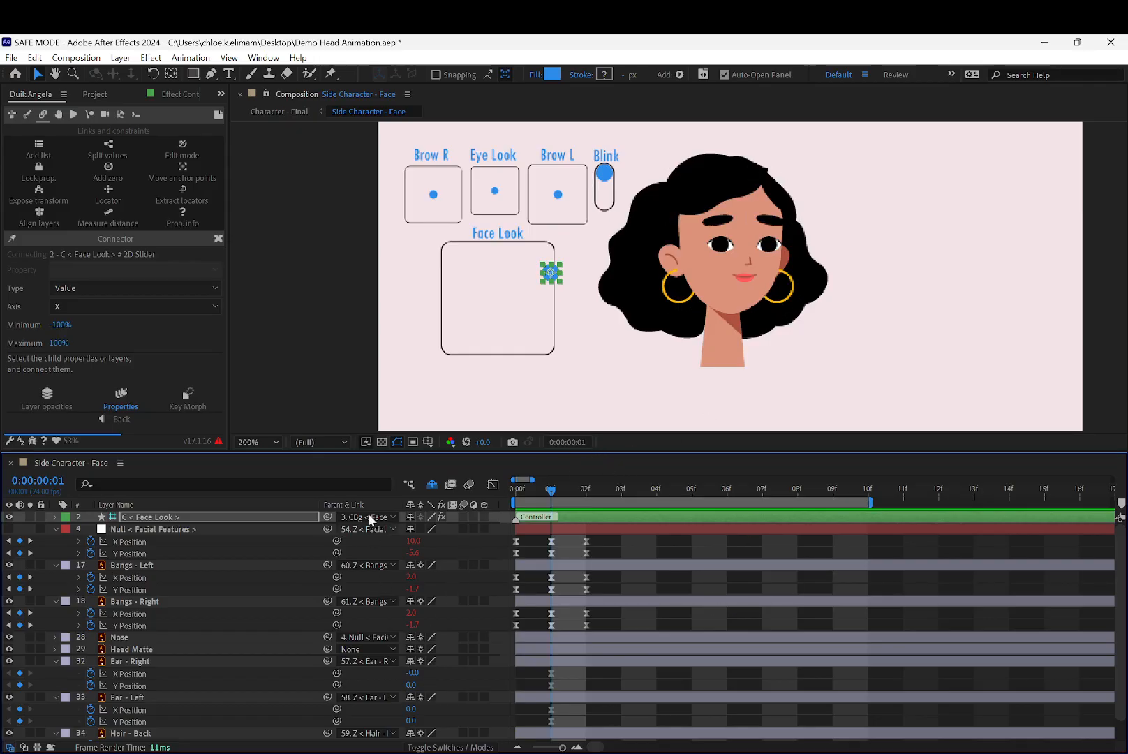
Return the Face Look controller to the centre of its box and reveal its Position property.
left_click_drag(551, 273, 498, 297)
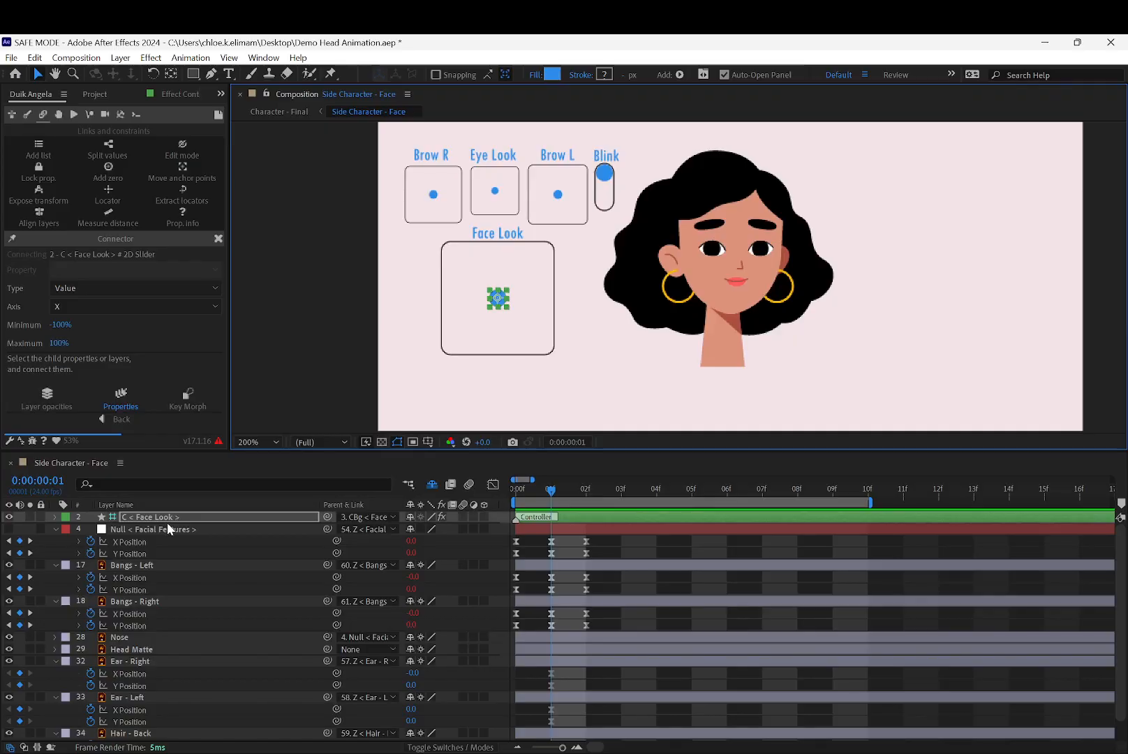
key("p")
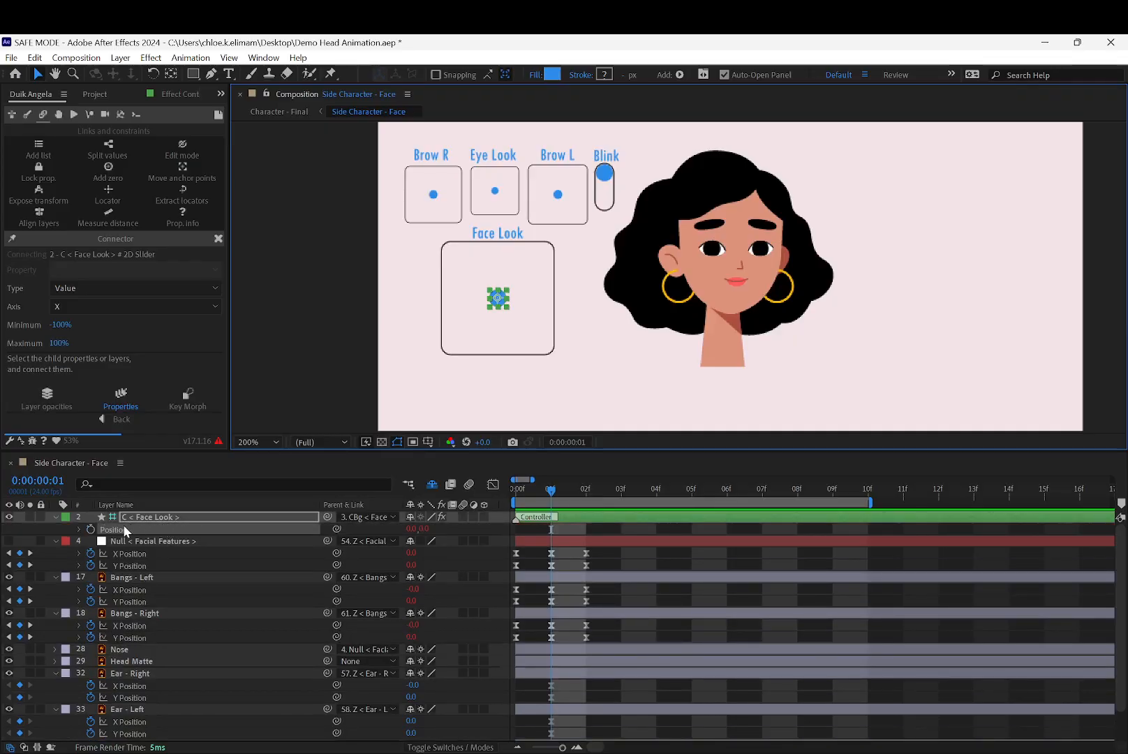
Try to keyframe the Face Look Position between the box's centre and its upper-left corner over frames 0 and 1.
left_click(90, 528)
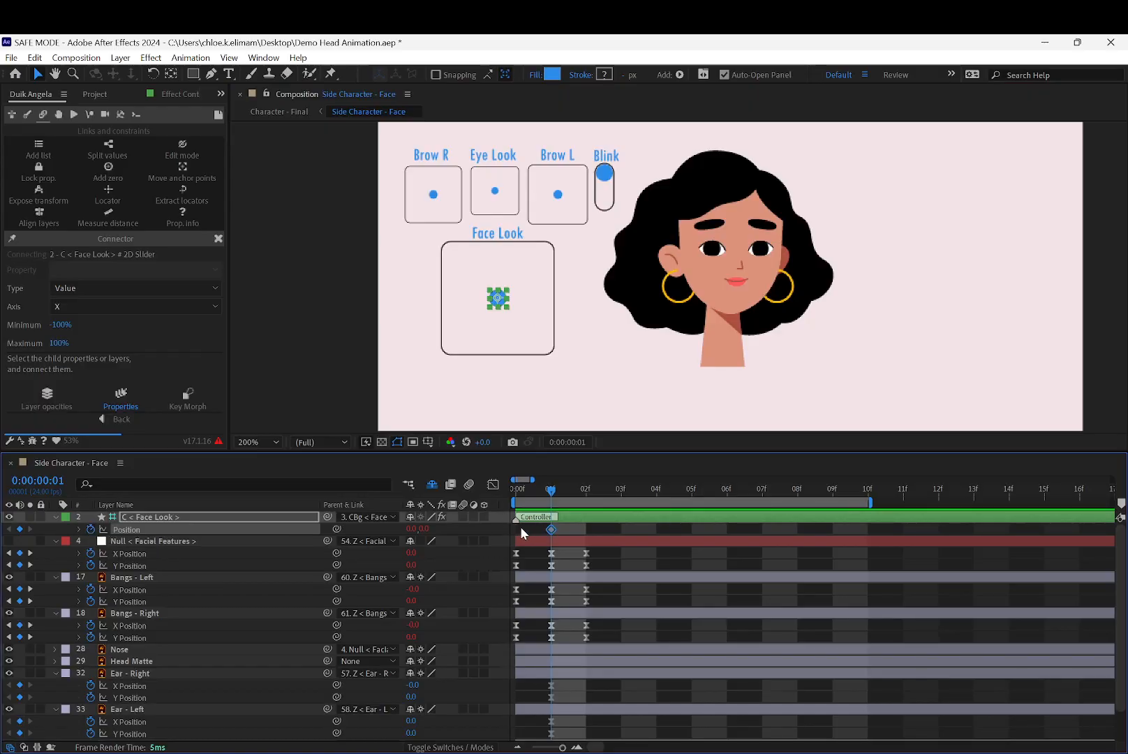
left_click(515, 529)
left_click_drag(498, 298, 468, 272)
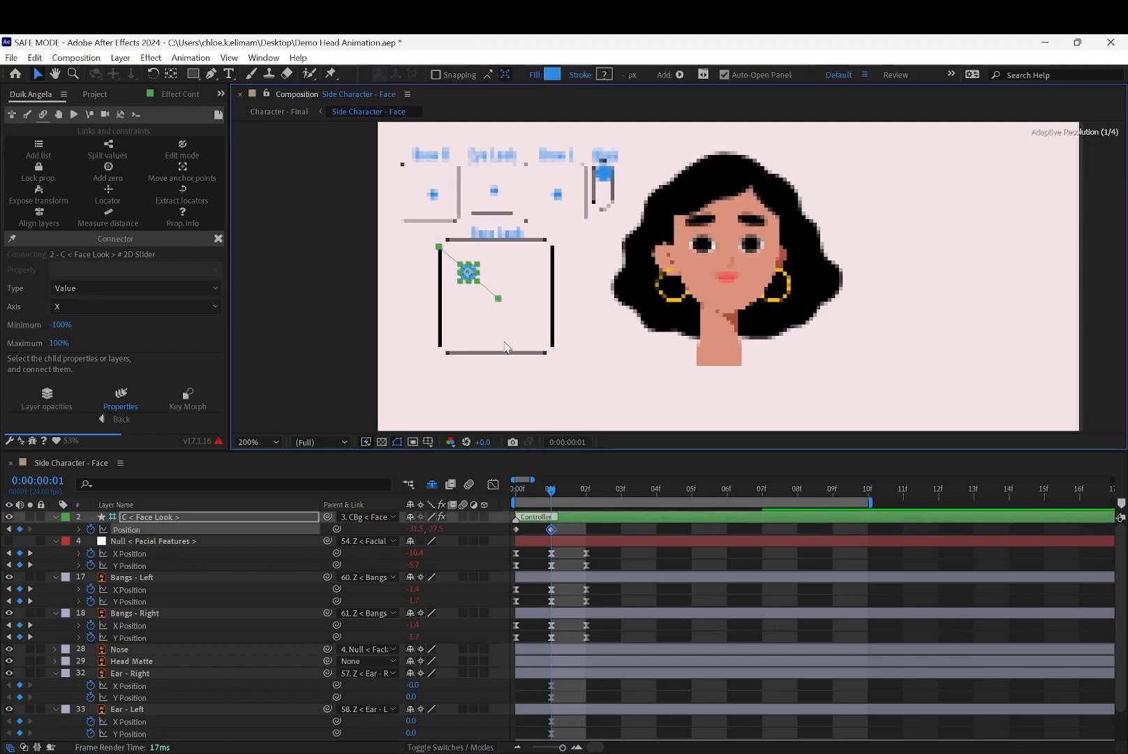
left_click(591, 491)
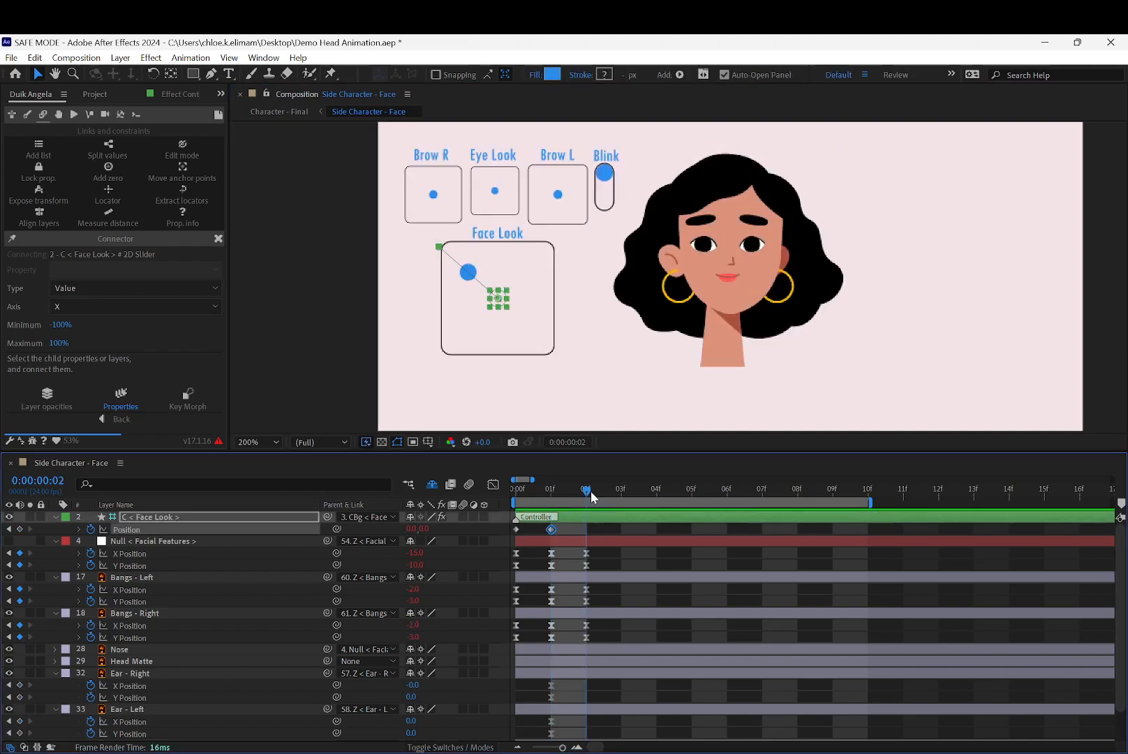
left_click(456, 407)
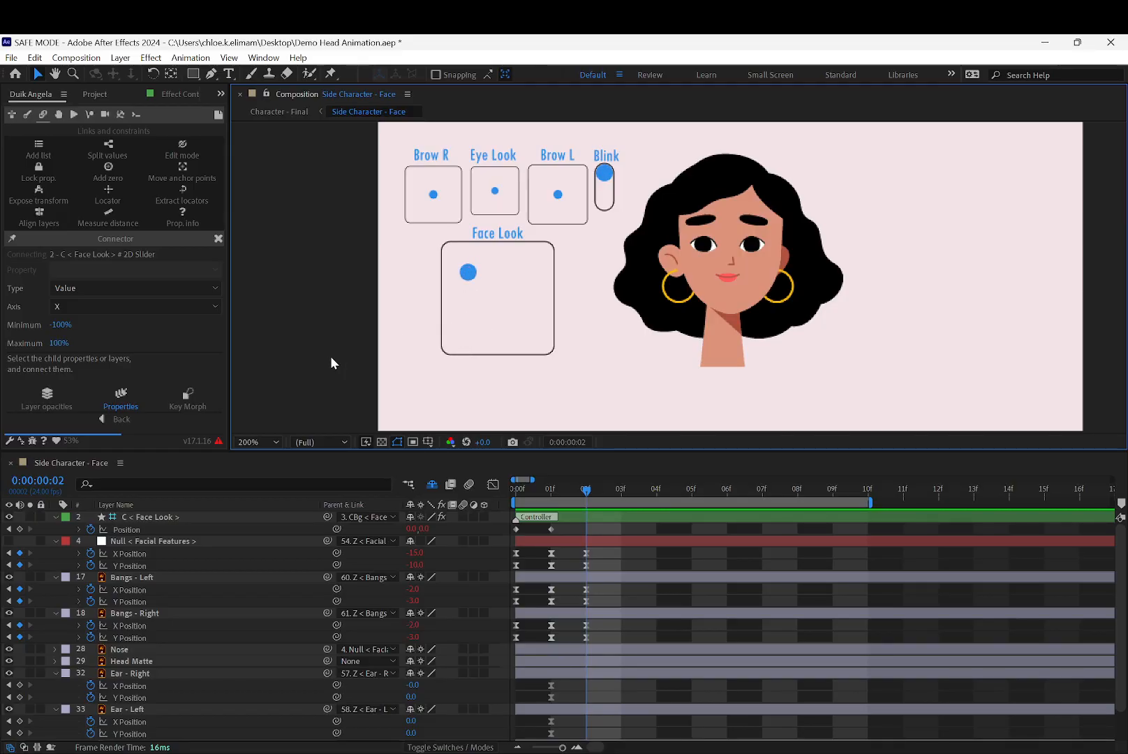
left_click(252, 529)
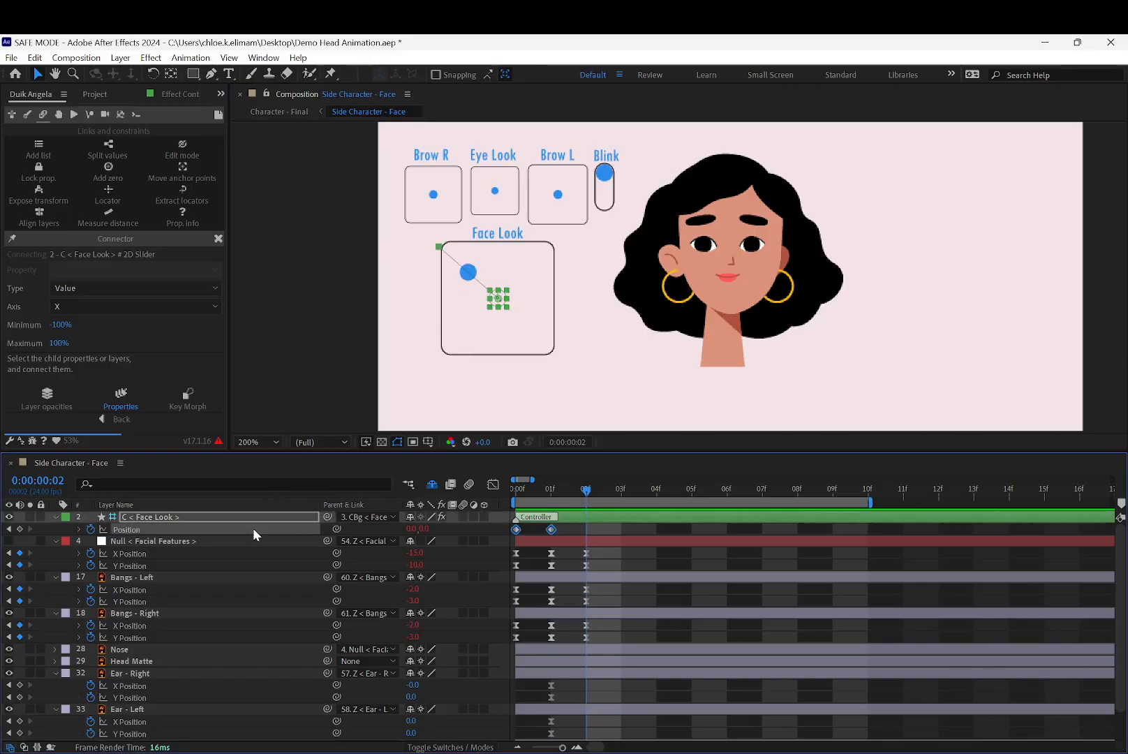
left_click(469, 275)
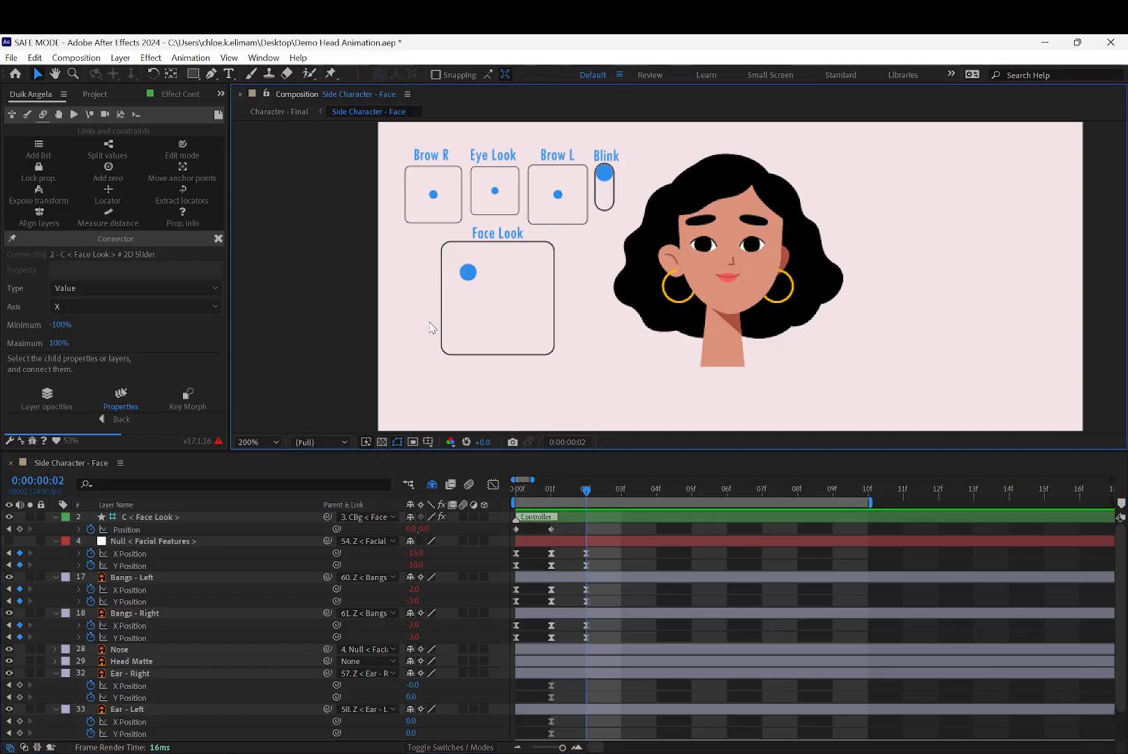
key("ctrl+z")
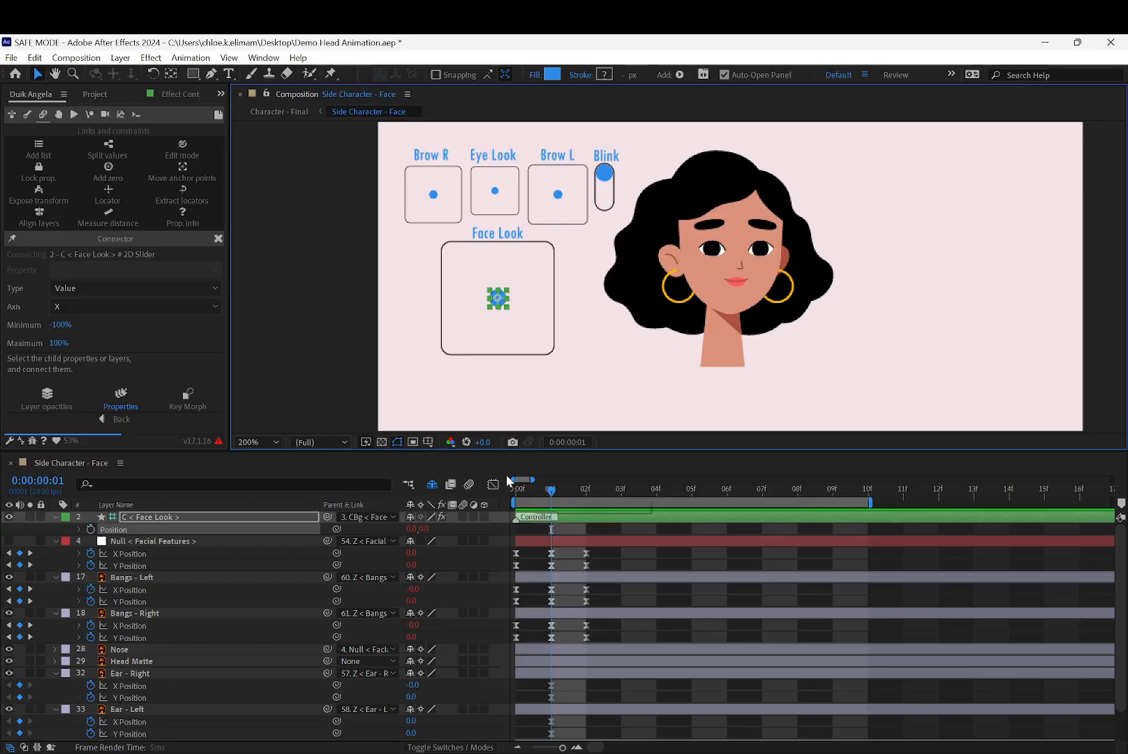
At frame 0, move the Face Look controller to its box's upper-left corner at -52, -52 and keyframe its Position.
left_click(413, 364)
left_click(498, 300)
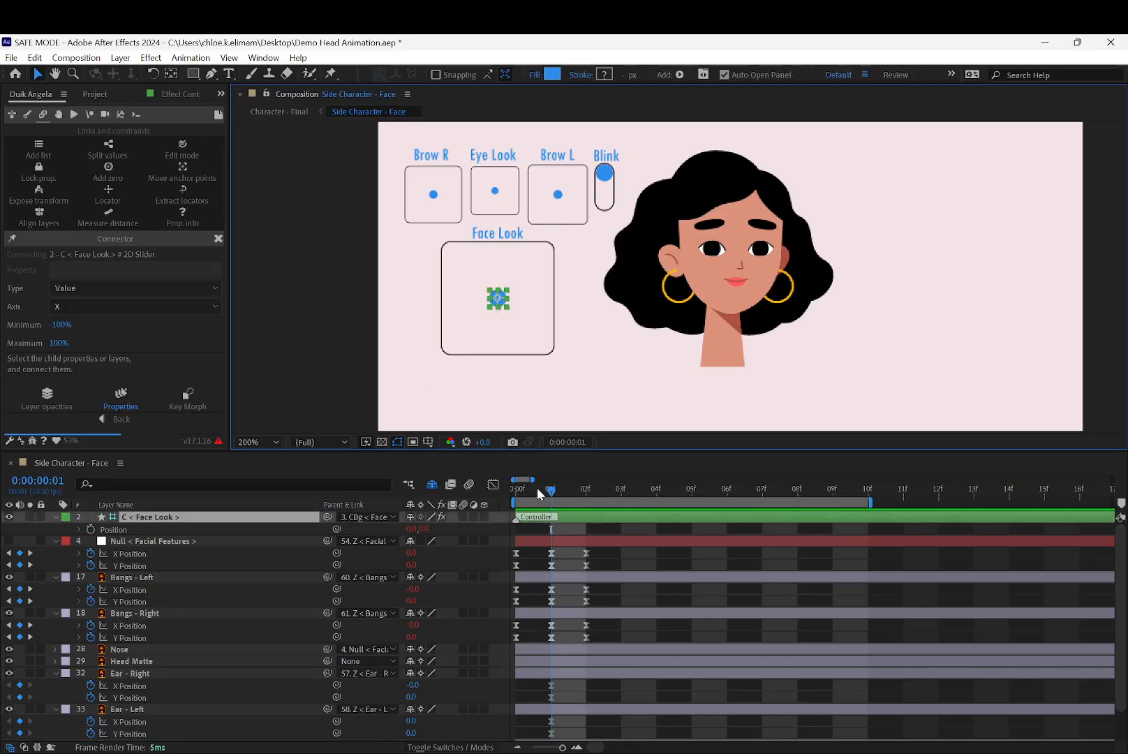
left_click(507, 489)
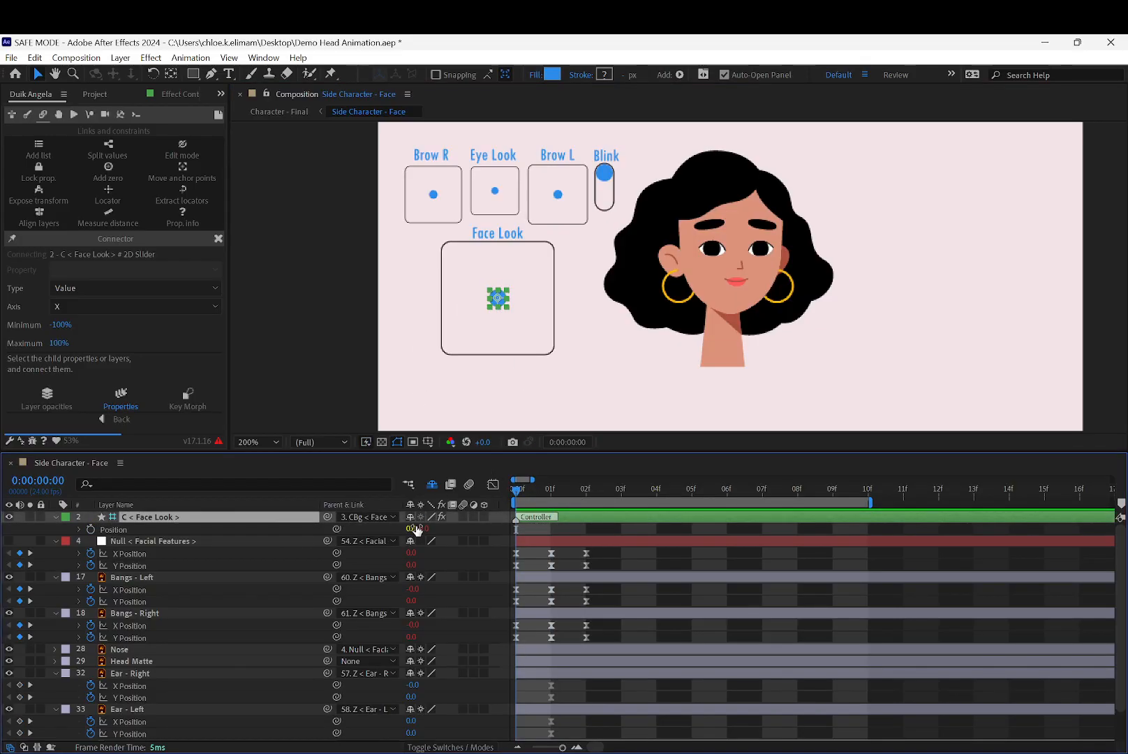
left_click(375, 297)
left_click_drag(496, 298, 450, 256)
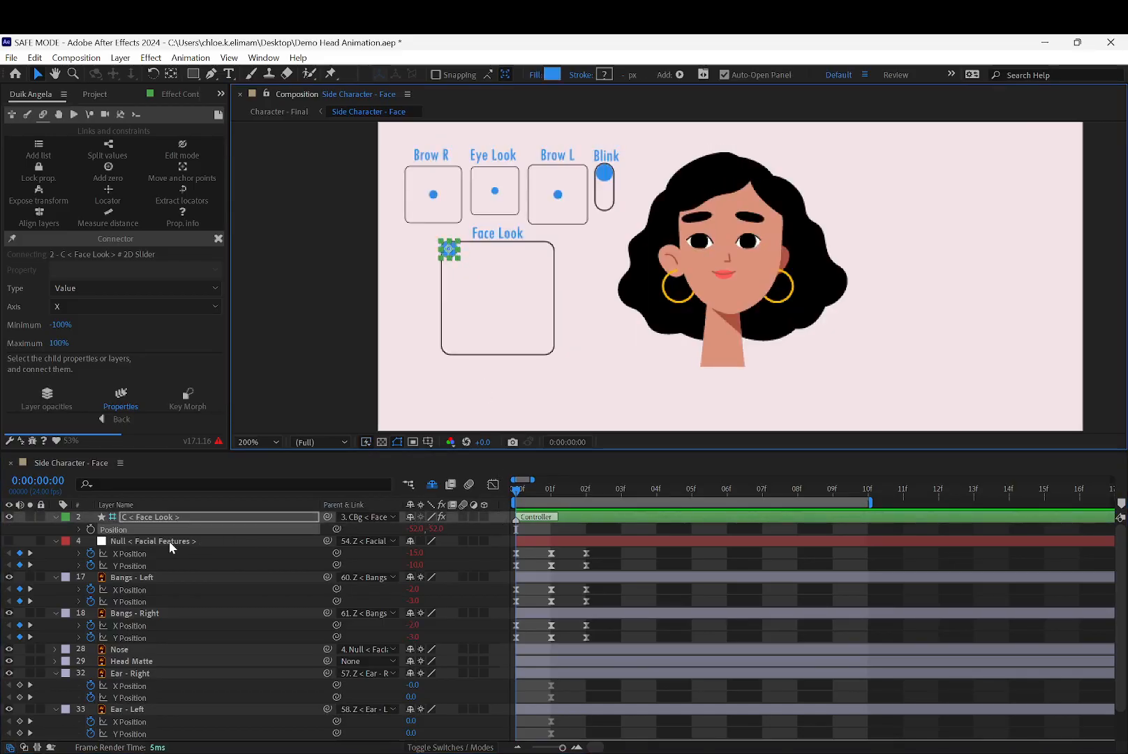
left_click(91, 529)
Try to keyframe the Face Look controller further down the left edge of its box at frame 1.
left_click_drag(515, 486, 551, 487)
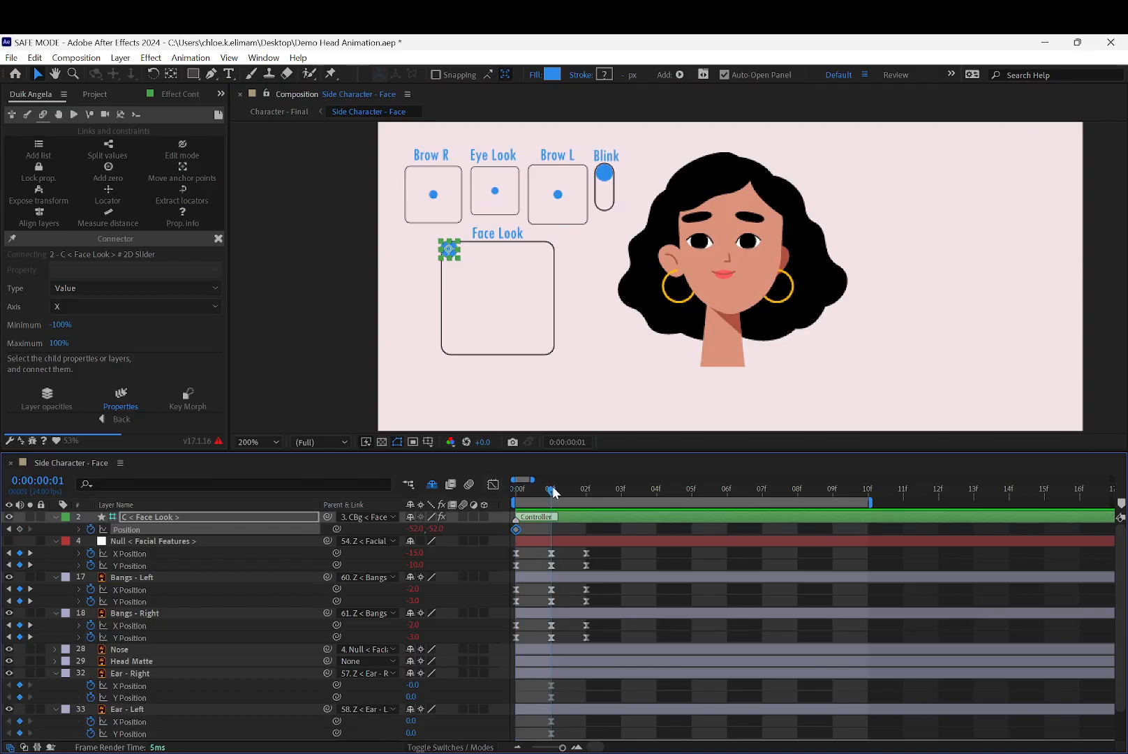
left_click_drag(449, 249, 449, 300)
left_click(585, 490)
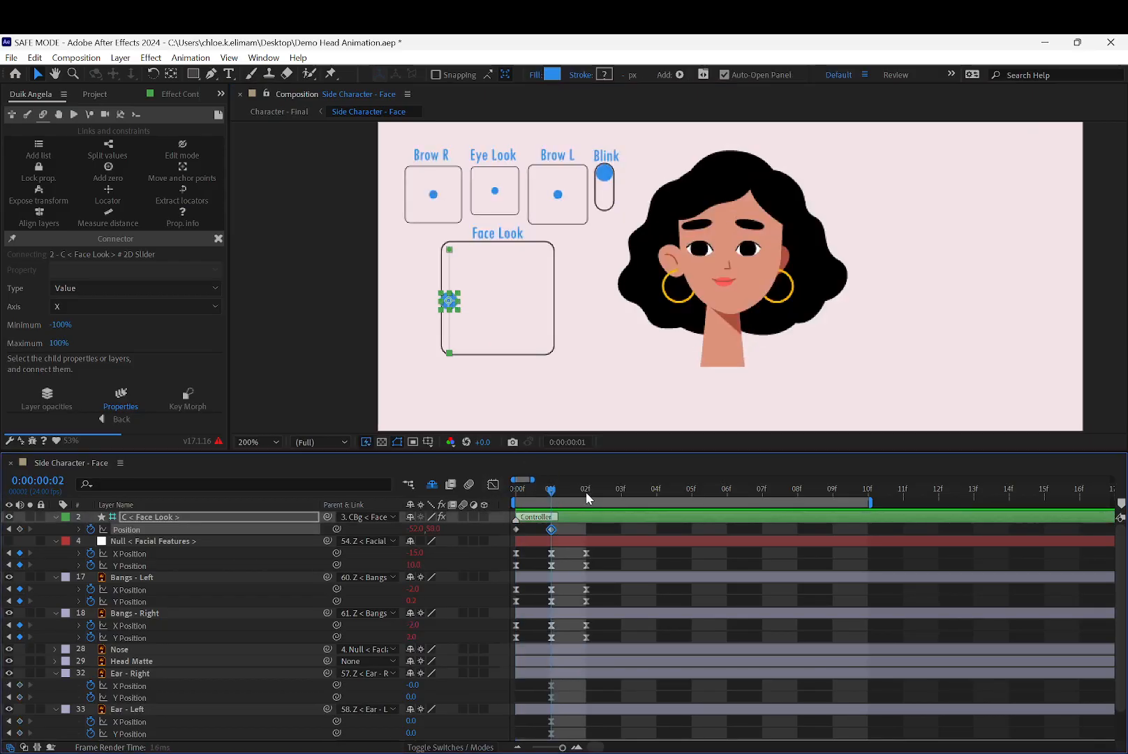
left_click(488, 405)
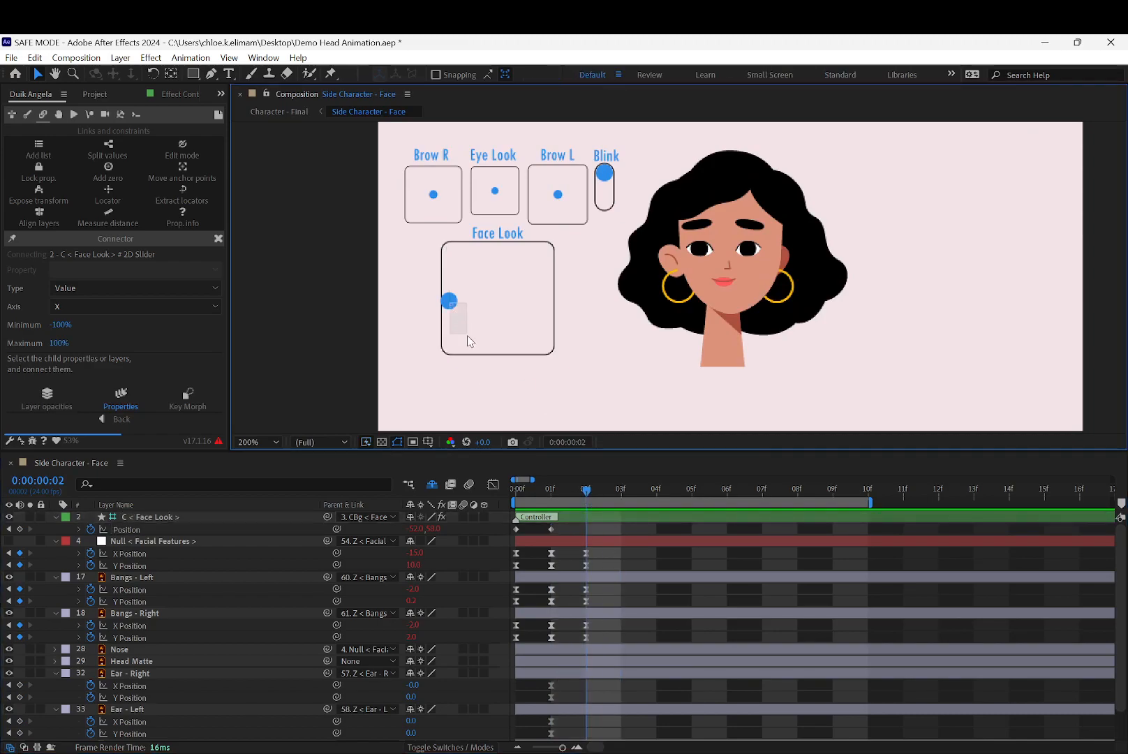
left_click(551, 529)
mouse_move(550, 490)
left_mouse_down()
mouse_move(523, 487)
mouse_move(591, 489)
left_mouse_up()
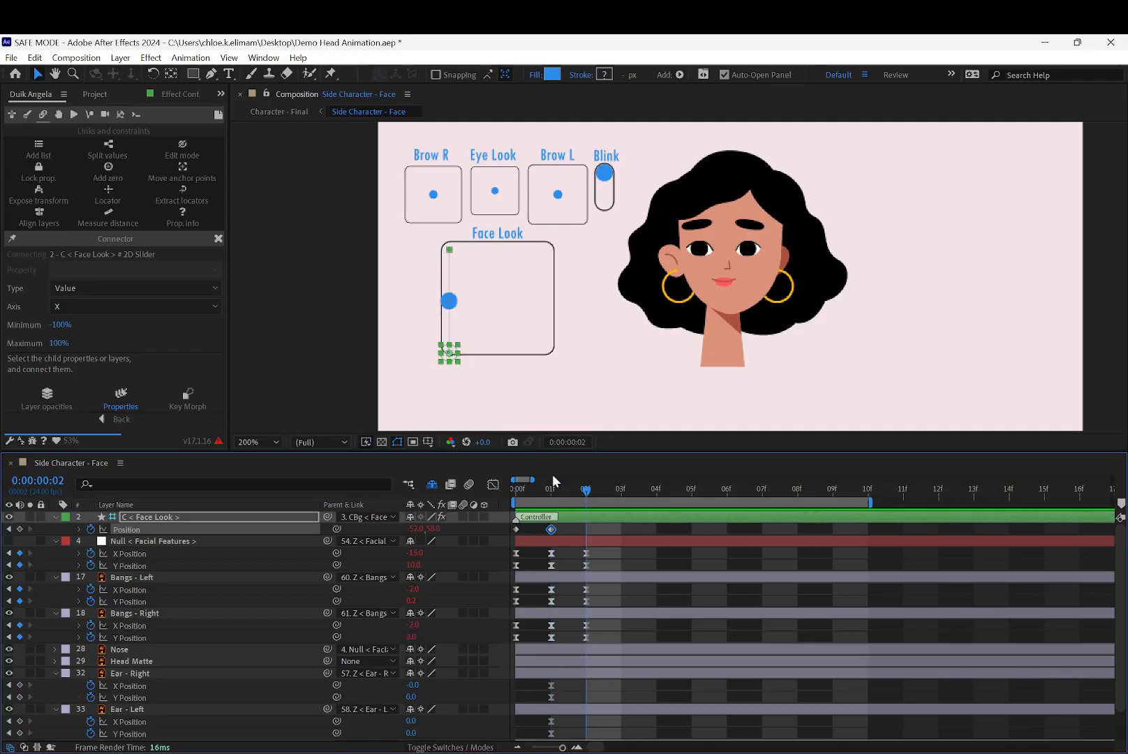
left_click(441, 360)
key("ctrl+z")
Try moving the Face Look controller to the box's centre at frame 1, and undo its Position keyframing.
left_click(553, 488)
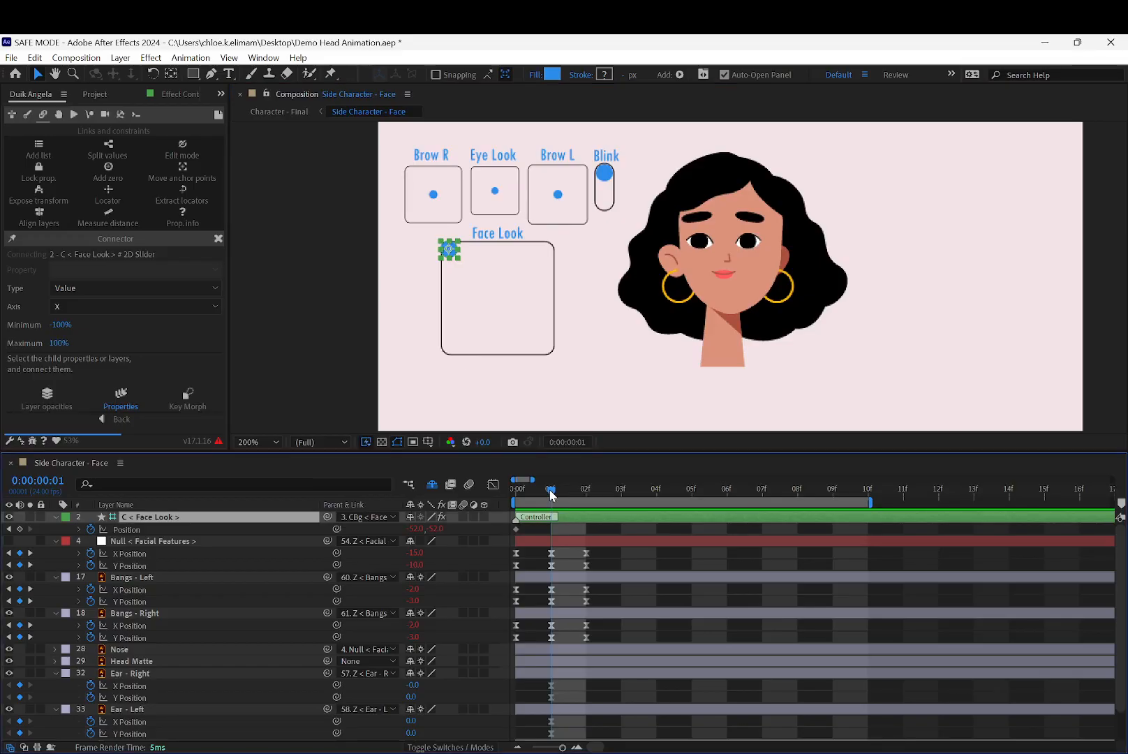
left_click_drag(462, 254, 500, 307)
key("ctrl+z")
key("ctrl+z")
key("Home")
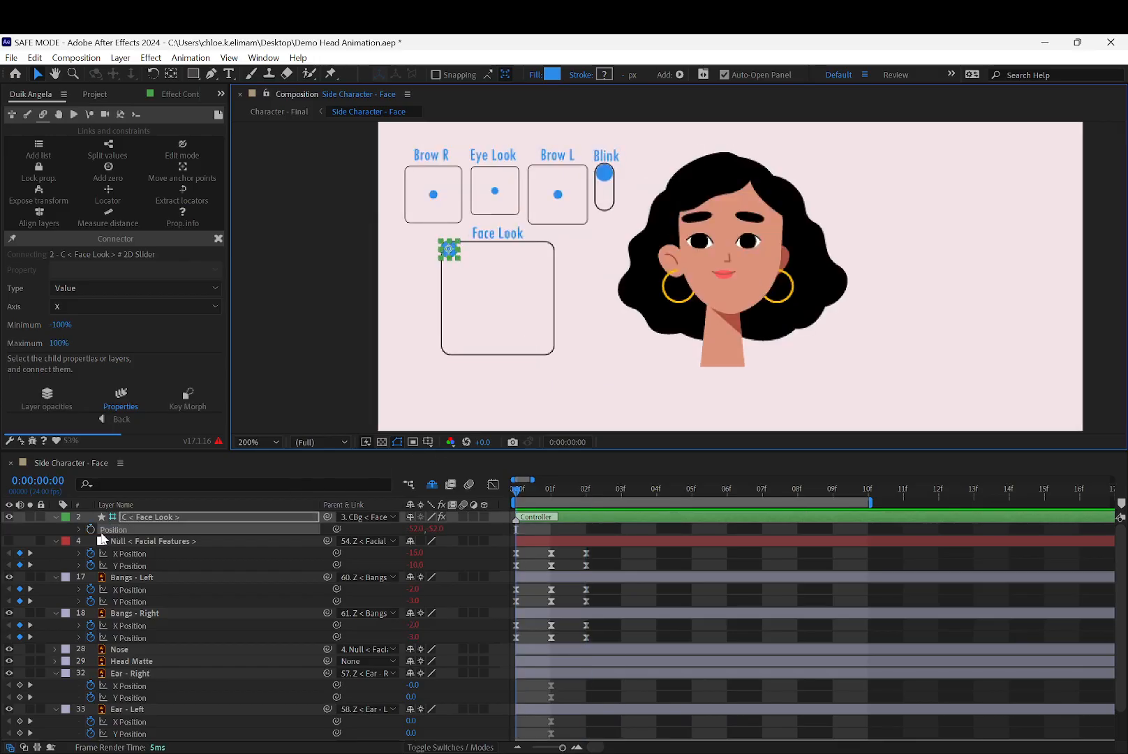
At frame 0, bring the Face Look controller back to its box's centre and reveal its Position expression.
left_click(466, 277)
left_click(454, 257)
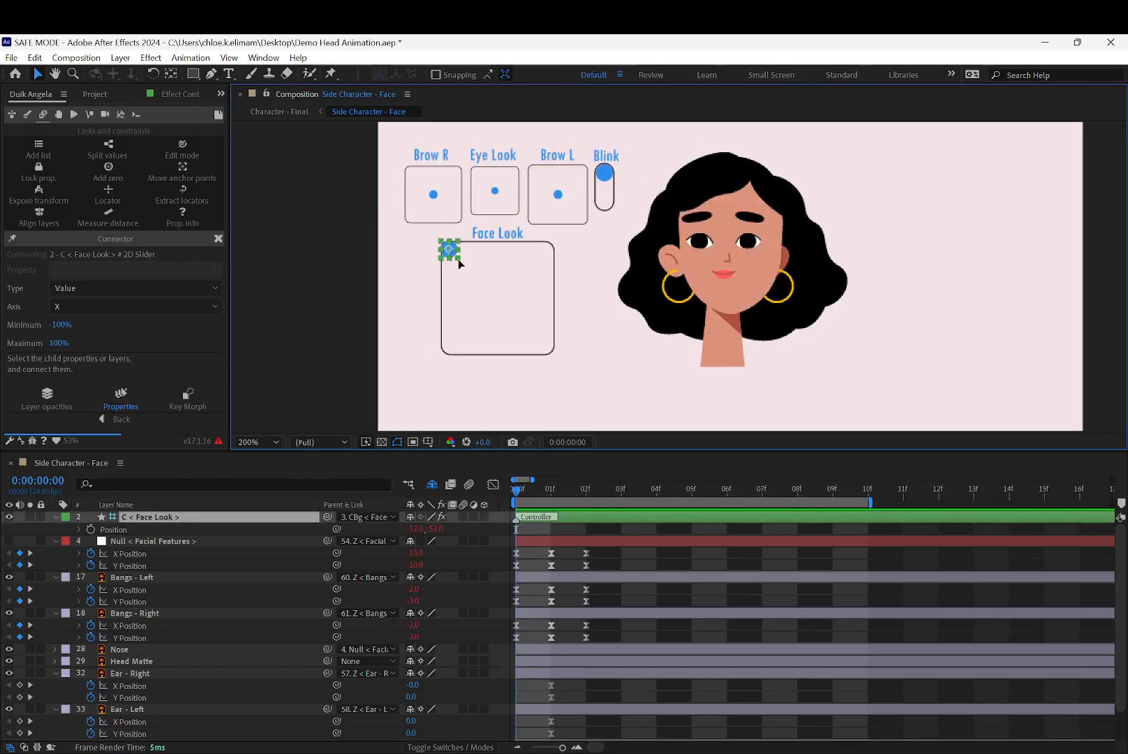
left_click_drag(453, 257, 498, 297)
left_click(348, 301)
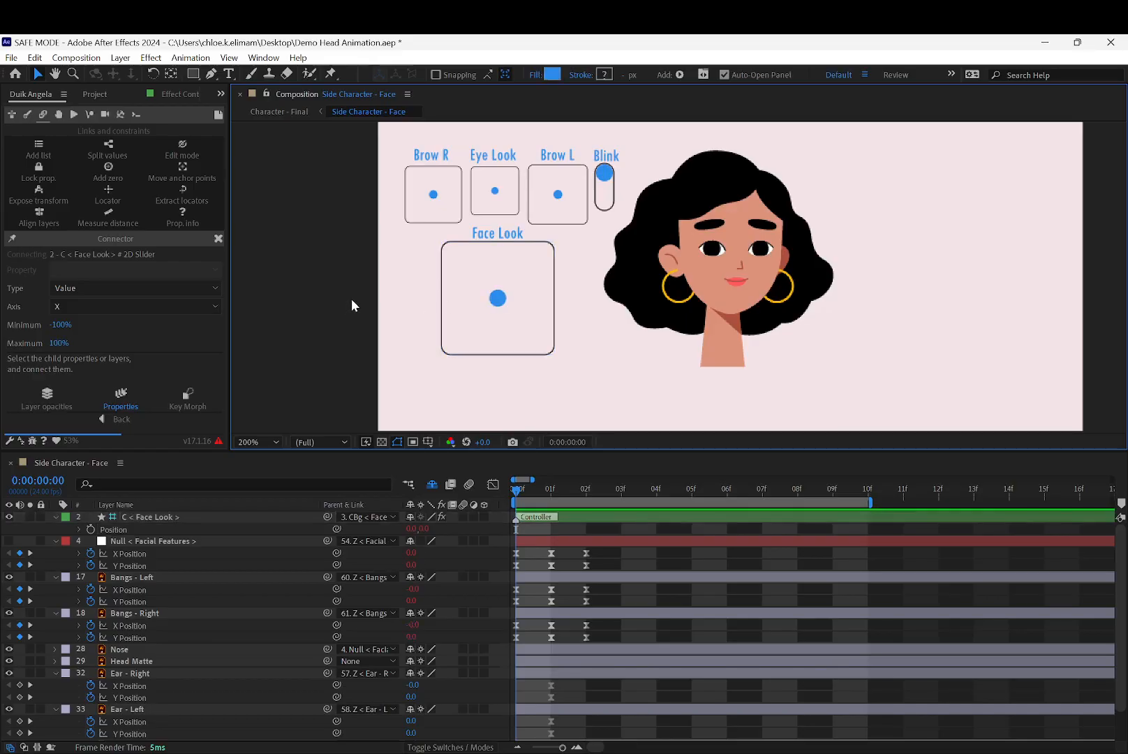
left_click(79, 530)
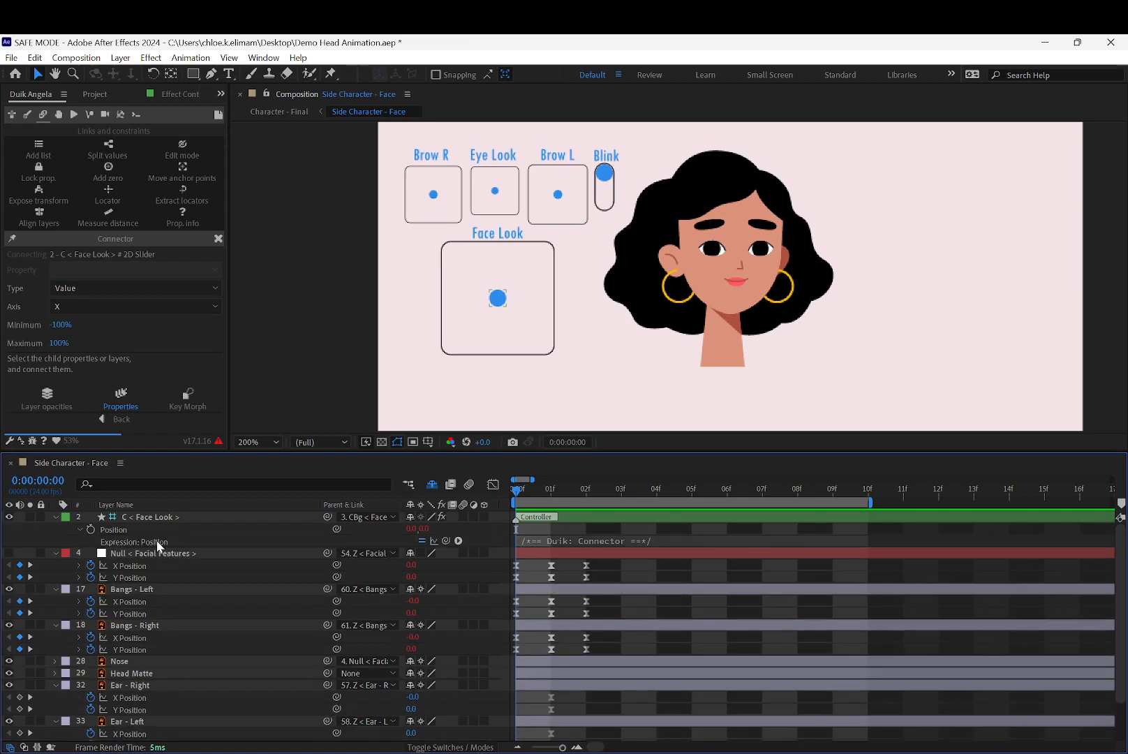
Keyframe the Face Look Position at the centre on frame 0 and lower in the box on frame 1.
left_click(89, 530)
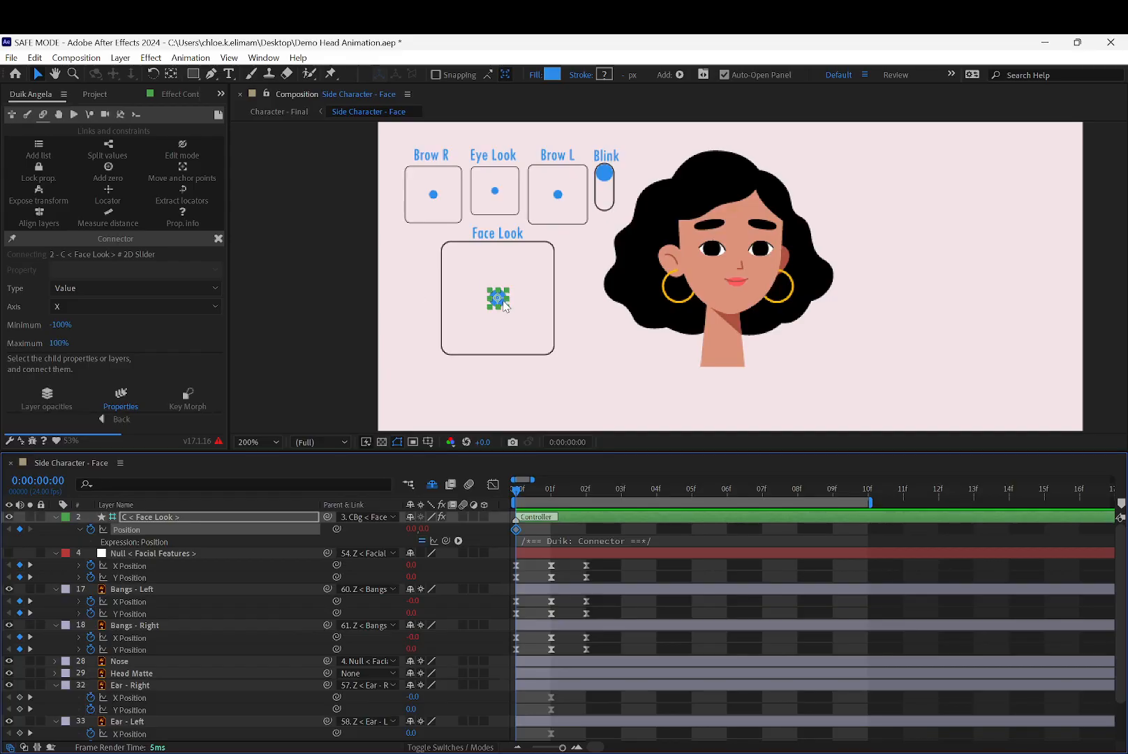
left_click(551, 489)
mouse_move(498, 298)
left_mouse_down()
mouse_move(500, 351)
mouse_move(498, 323)
left_mouse_up()
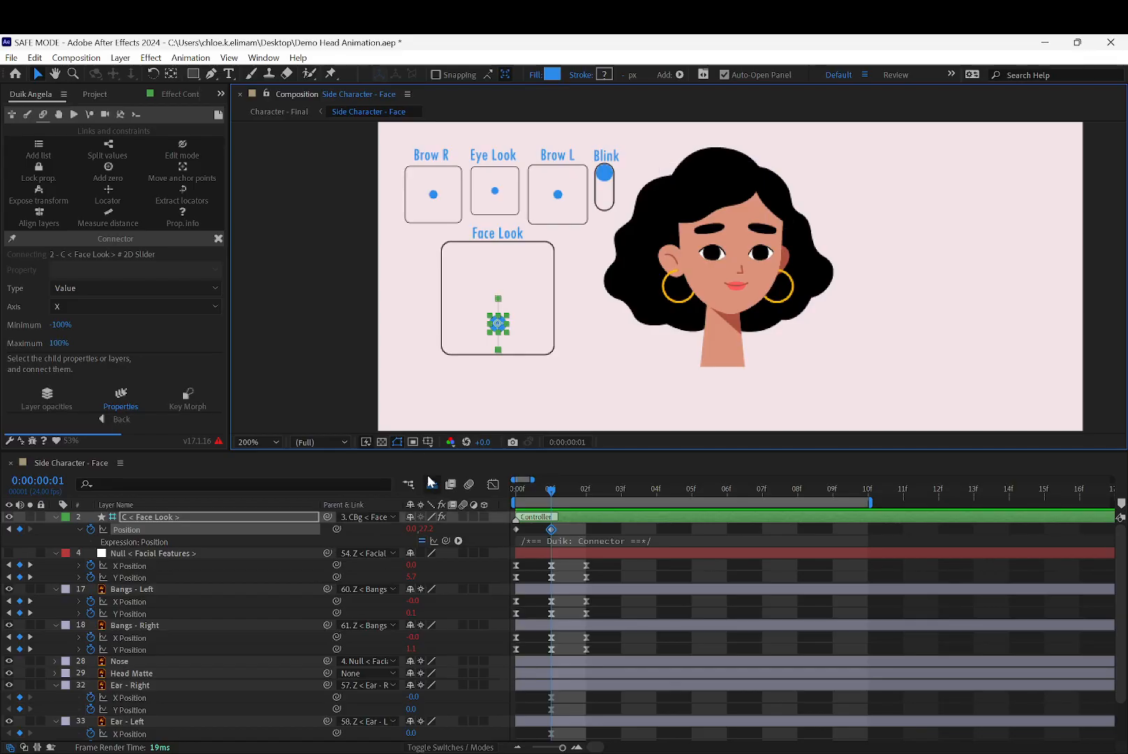
left_click(587, 489)
left_click(436, 335)
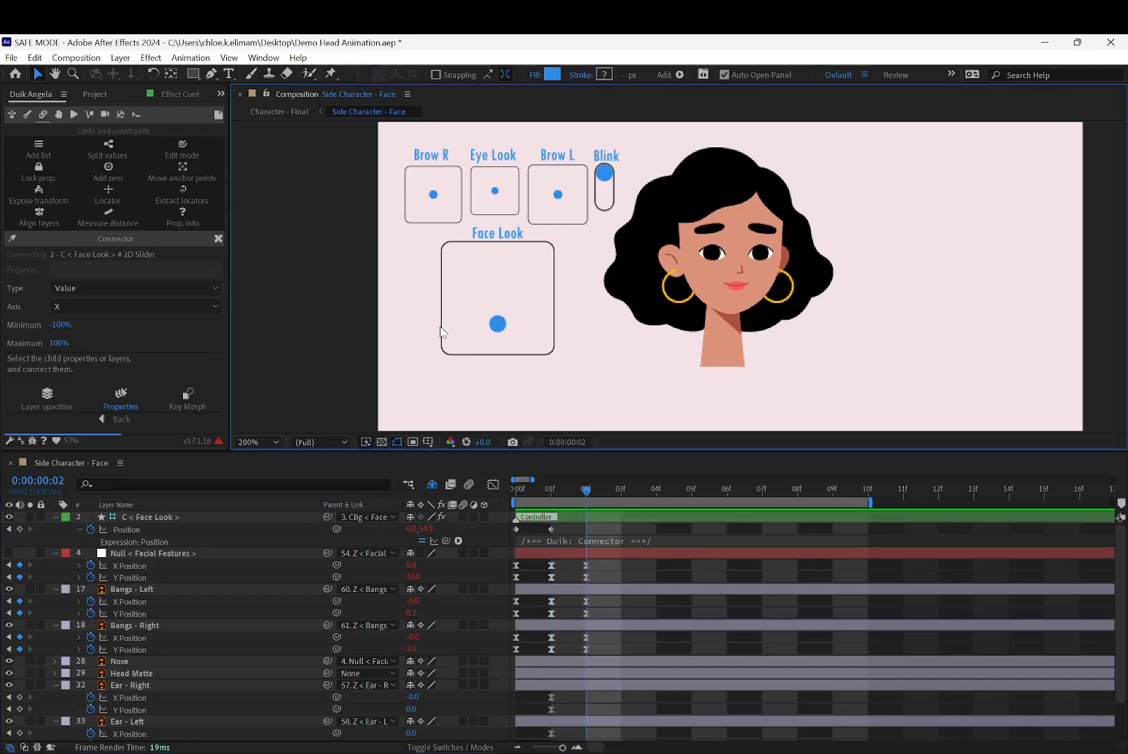